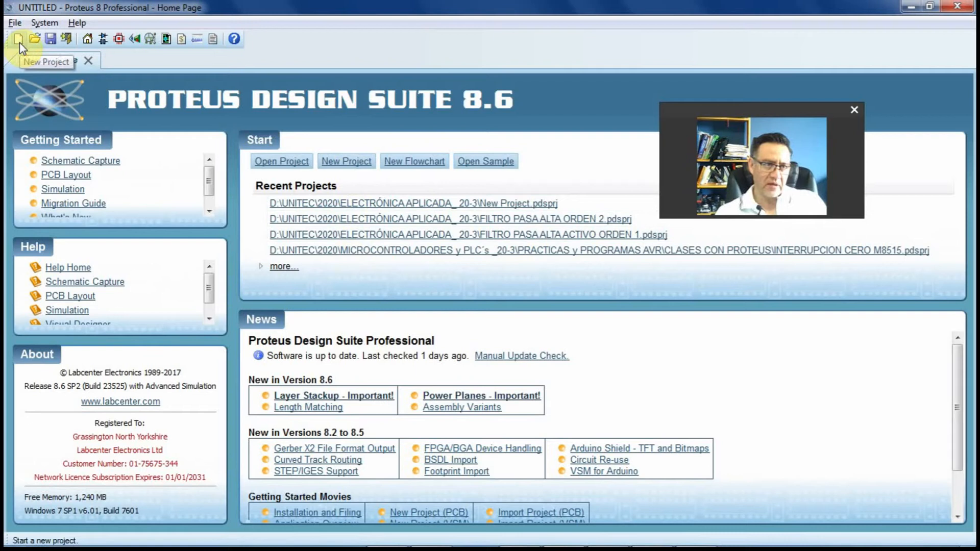
Start a new project and name it FILTROS ACTIVOS PASA ALTAS N1.
click(363, 164)
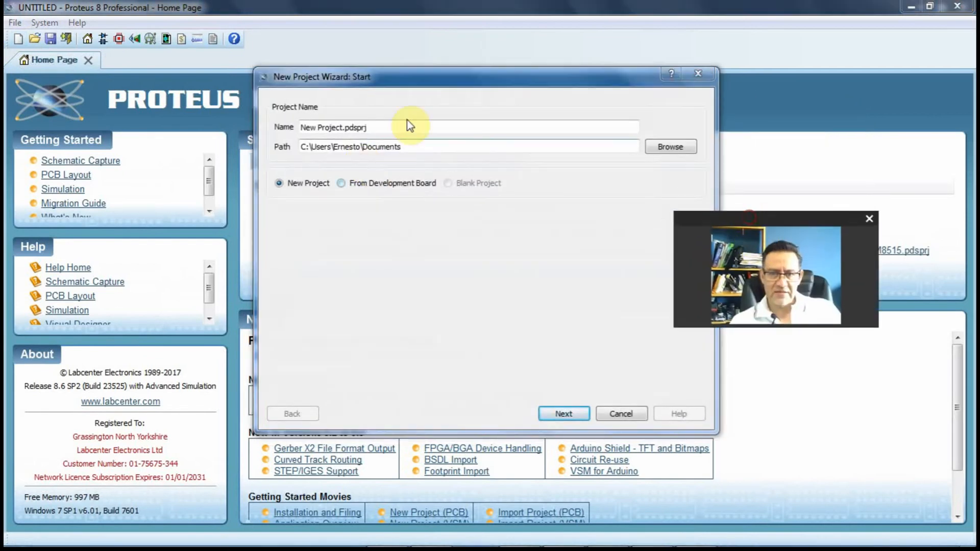
drag(389, 127, 285, 127)
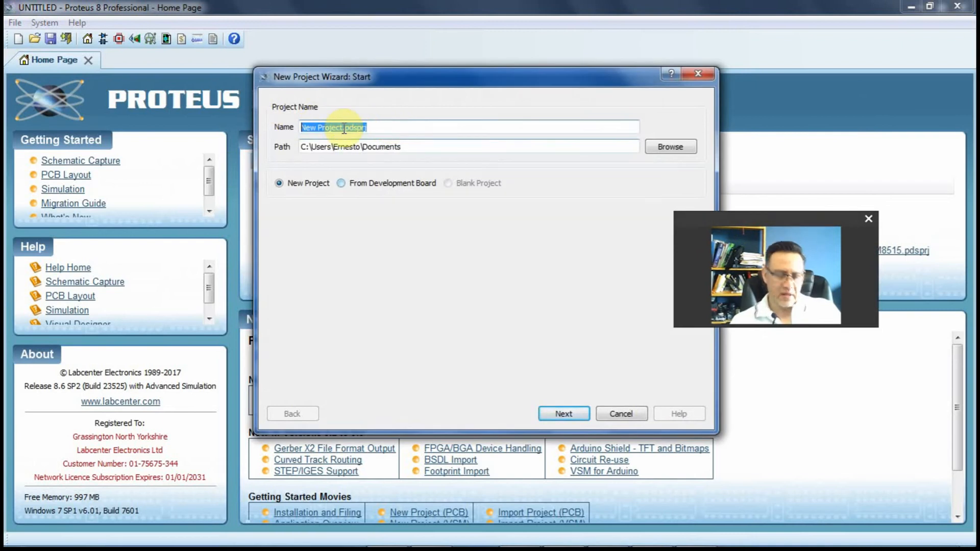
text(FILTR)
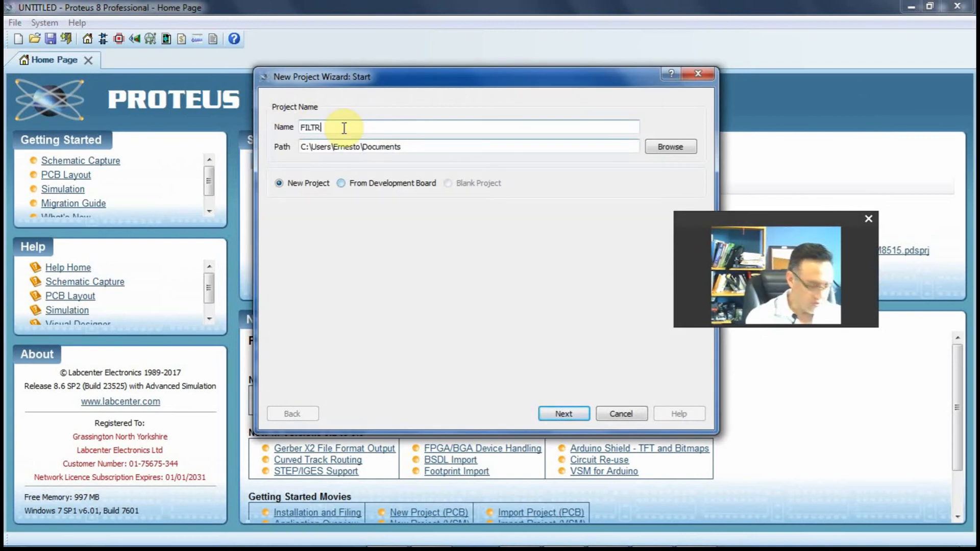
text(OS ACTIVOS PASA ALTAS N1)
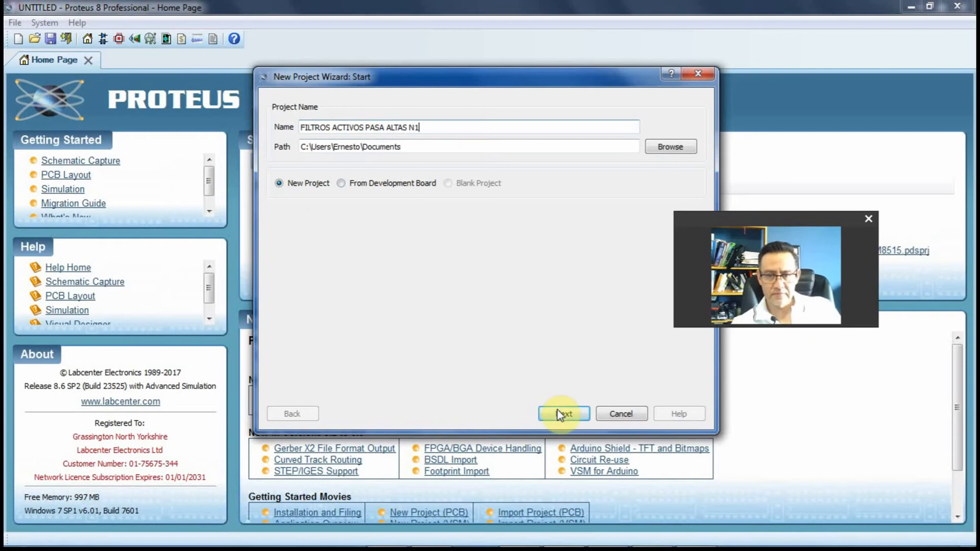
Set the project's save folder to D:\UNITEC\2020\ELECTRÓNICA APLICADA_ 20-3 and continue to the schematic setup.
click(670, 146)
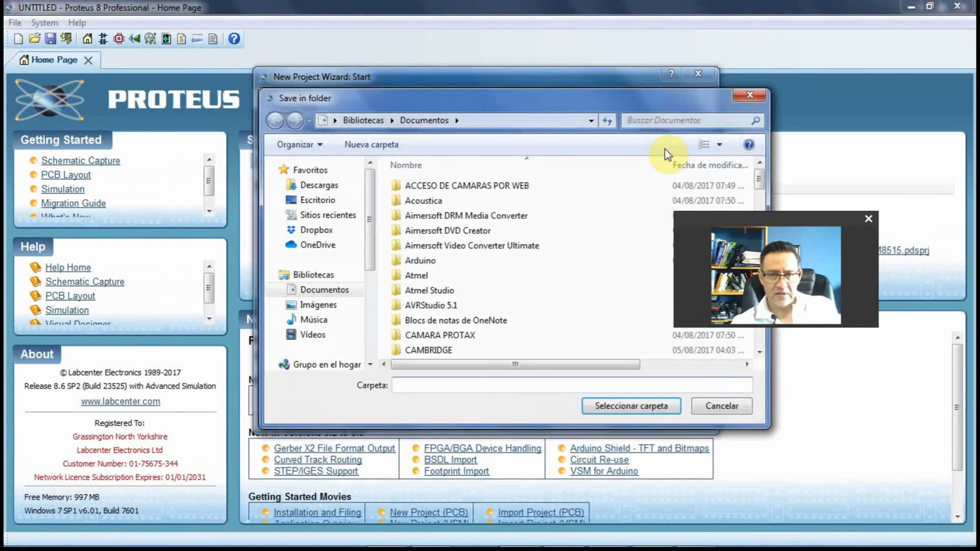
drag(371, 243, 371, 375)
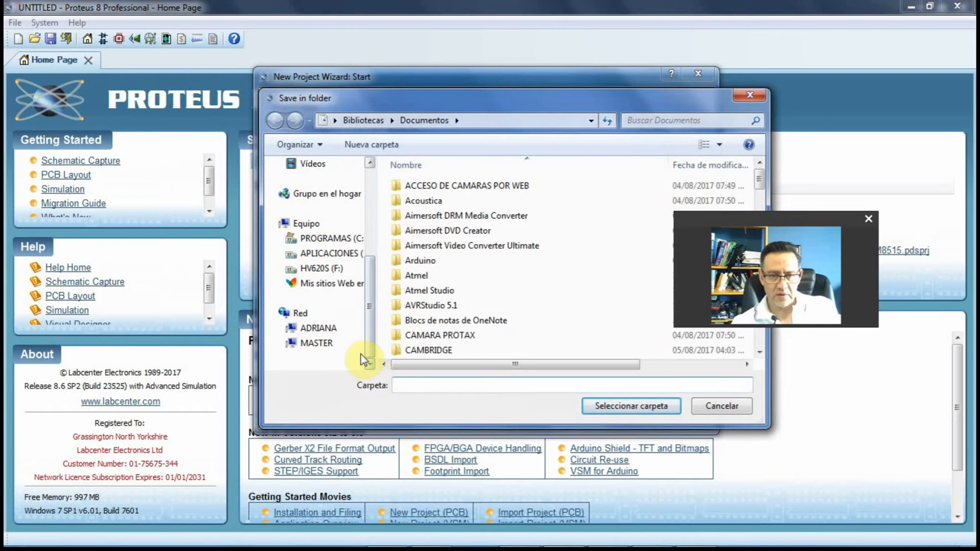
click(330, 255)
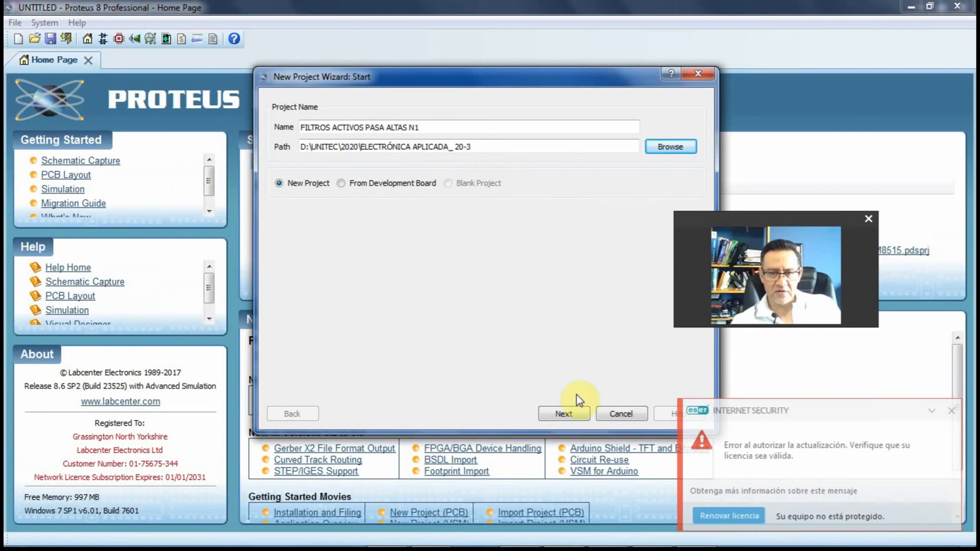
click(573, 414)
click(951, 411)
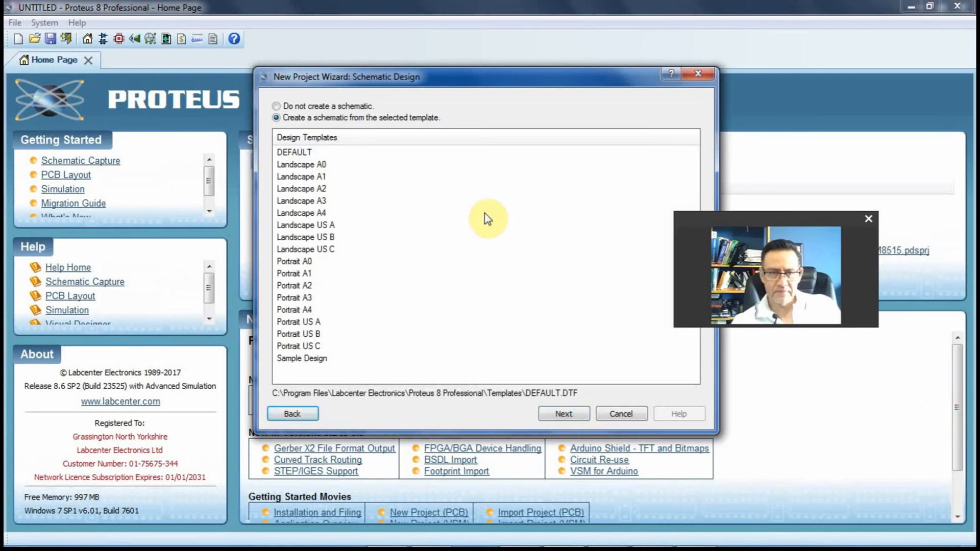
Create the project with a schematic from the DEFAULT template, no PCB layout and no firmware project.
click(308, 153)
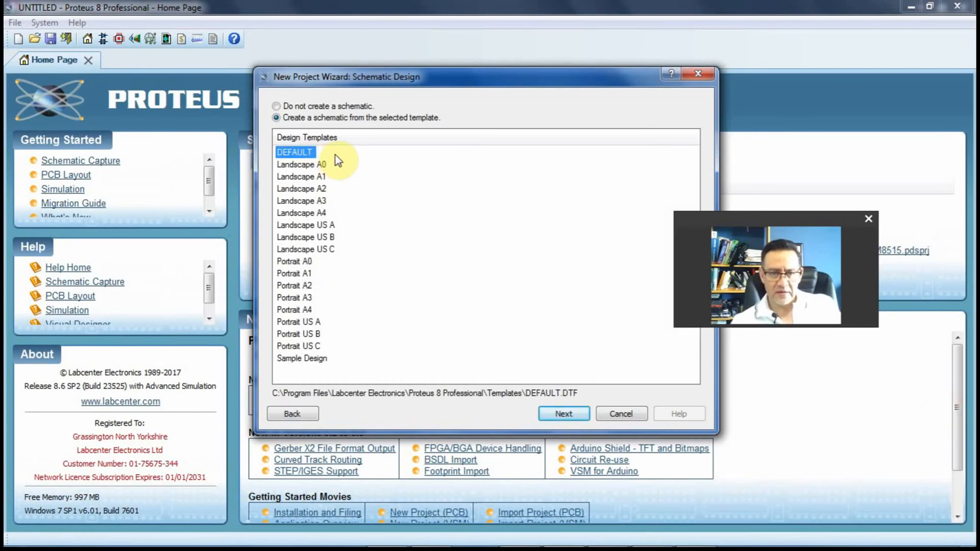
click(580, 412)
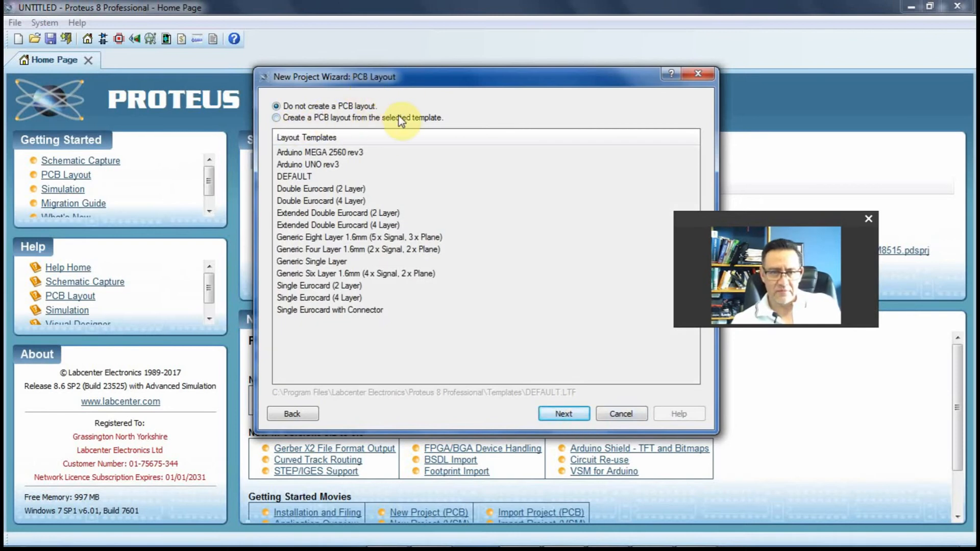
click(585, 415)
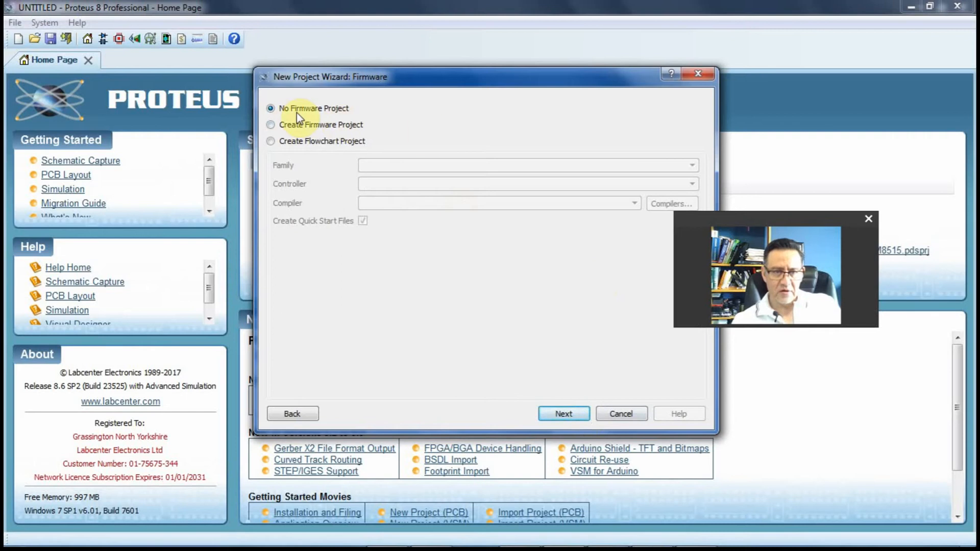
click(576, 412)
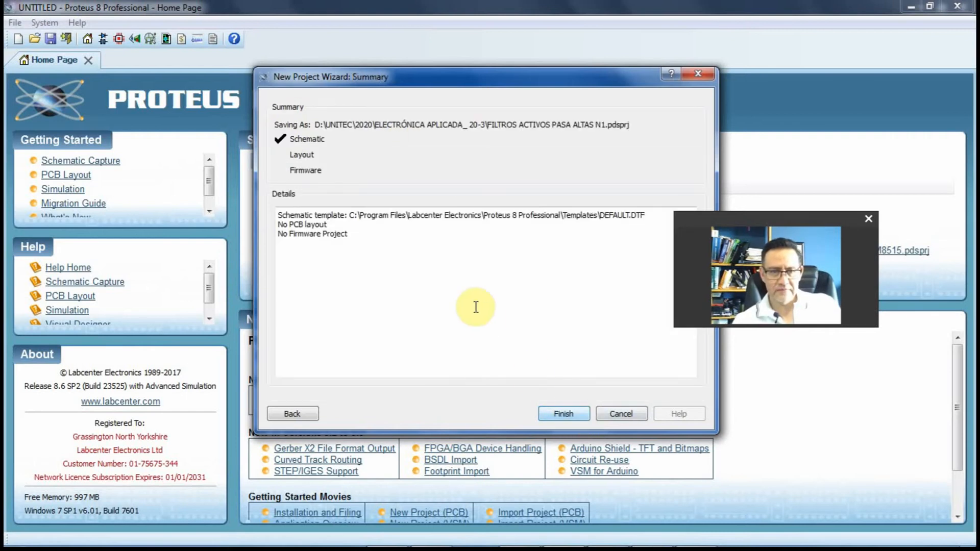
click(561, 414)
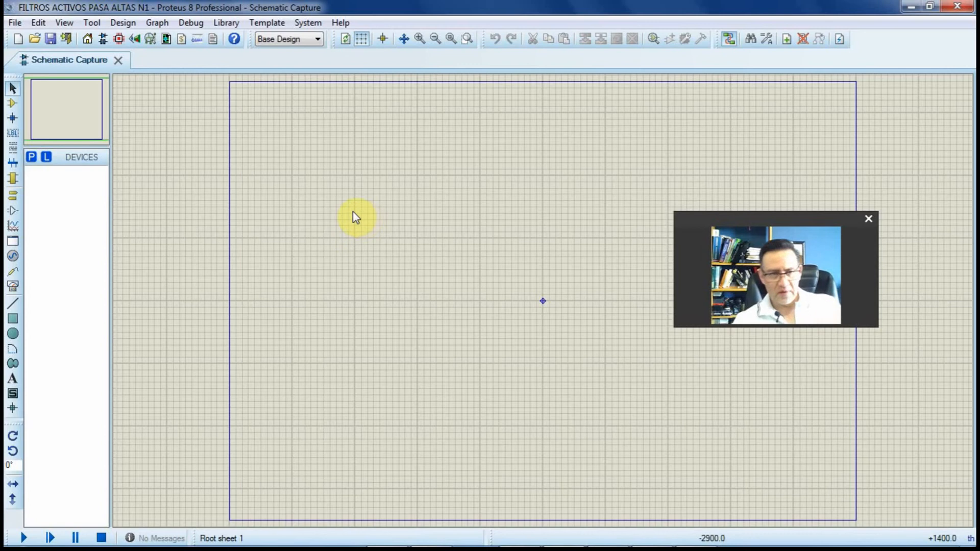
click(32, 158)
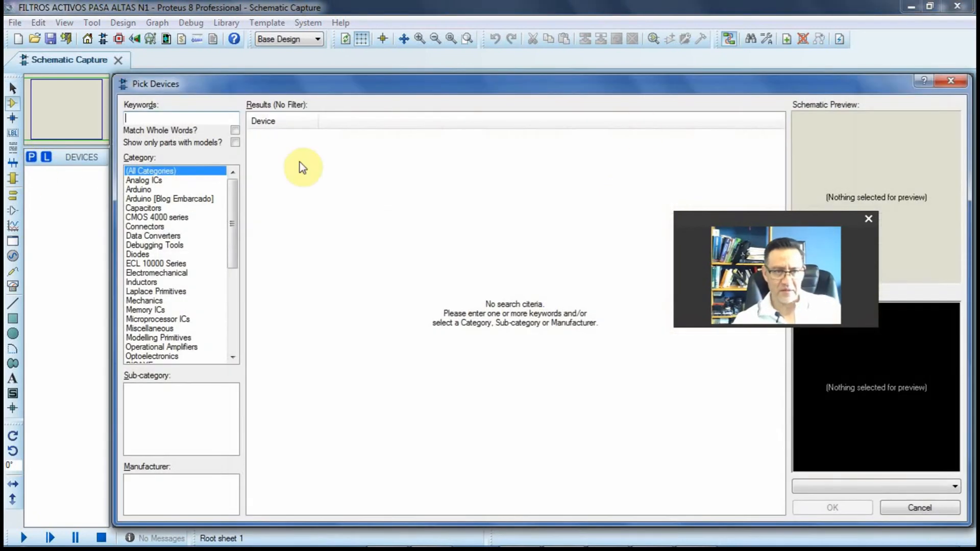
click(951, 82)
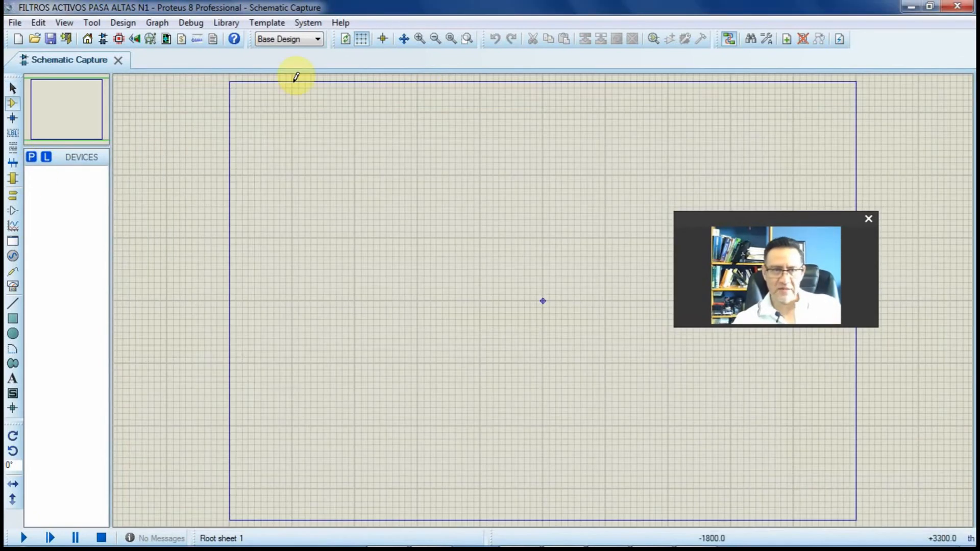
click(225, 23)
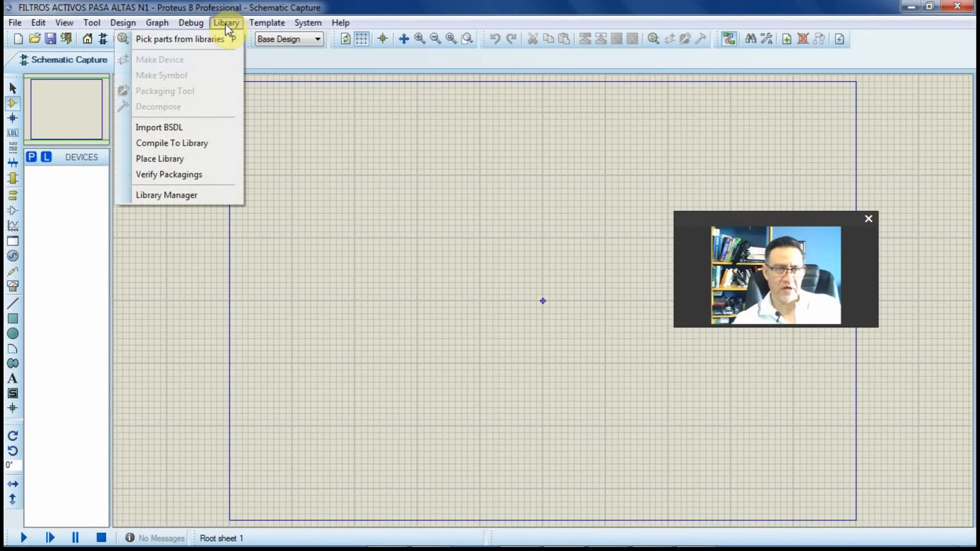
click(201, 42)
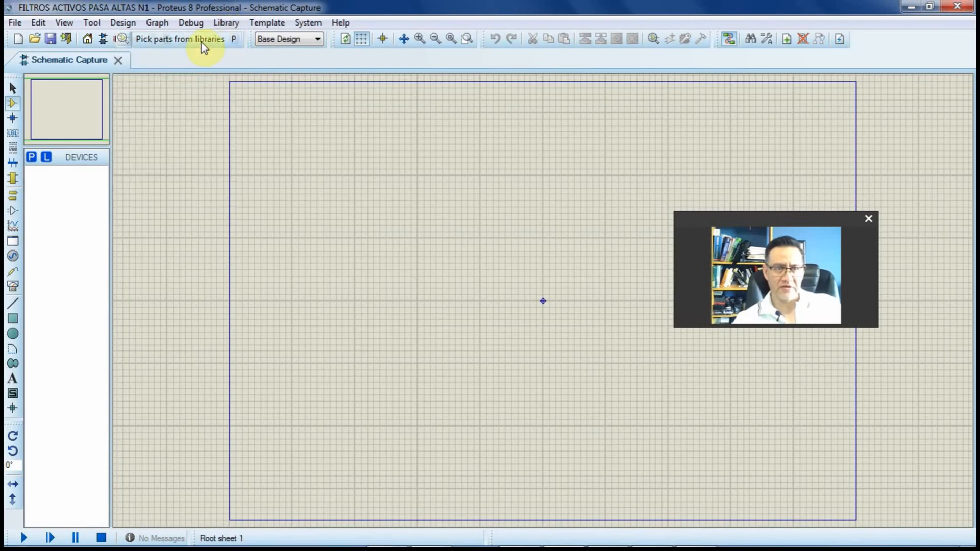
click(939, 82)
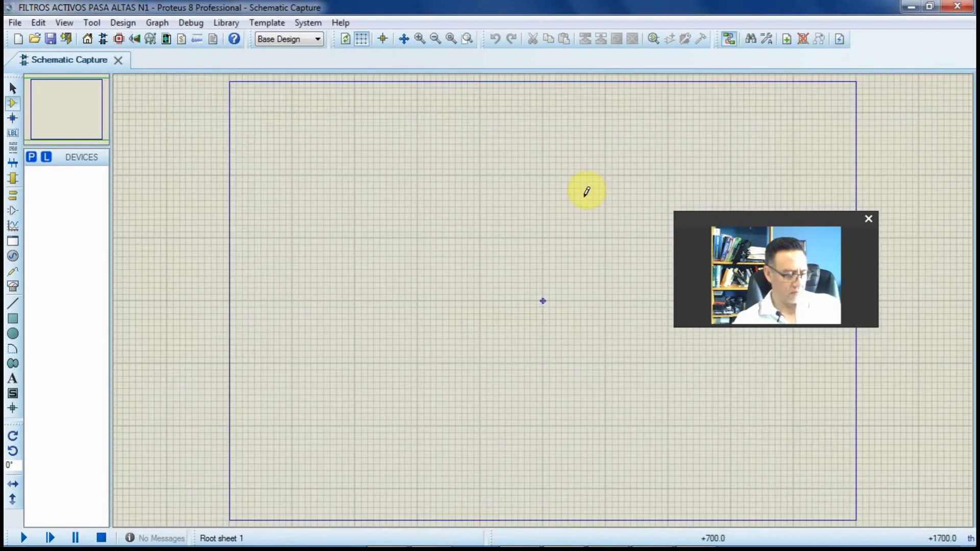
key(p)
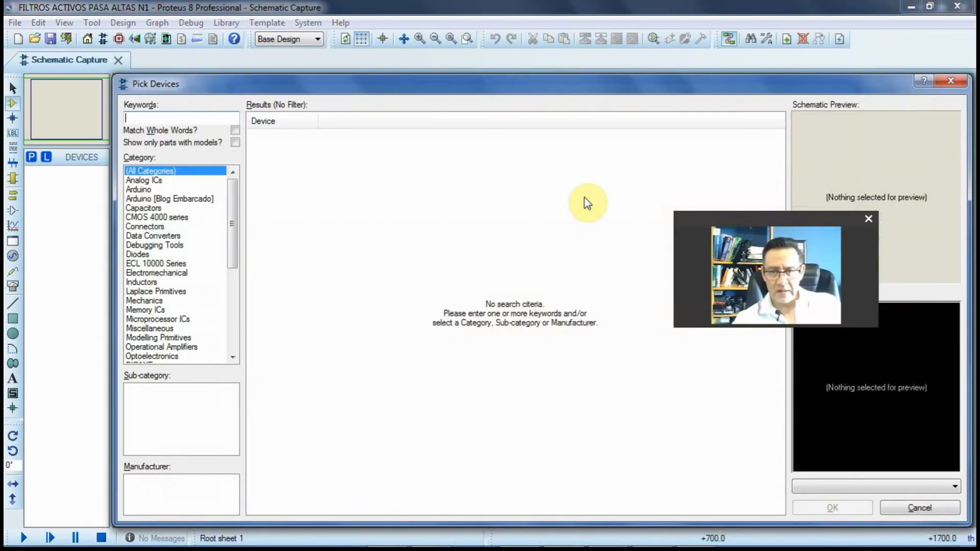
click(948, 82)
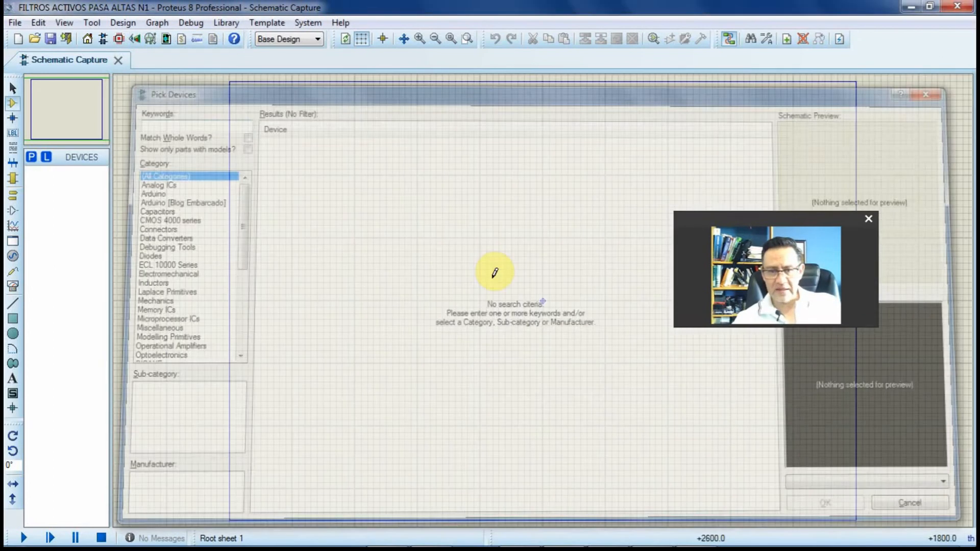
Search the parts library for LM741 and add the LM741 operational amplifier to the device list.
key(p)
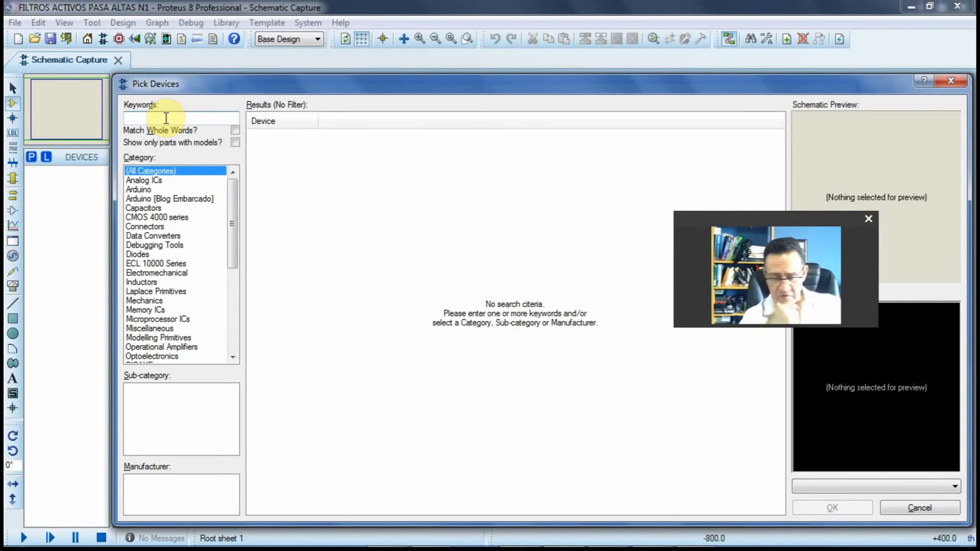
text(LM)
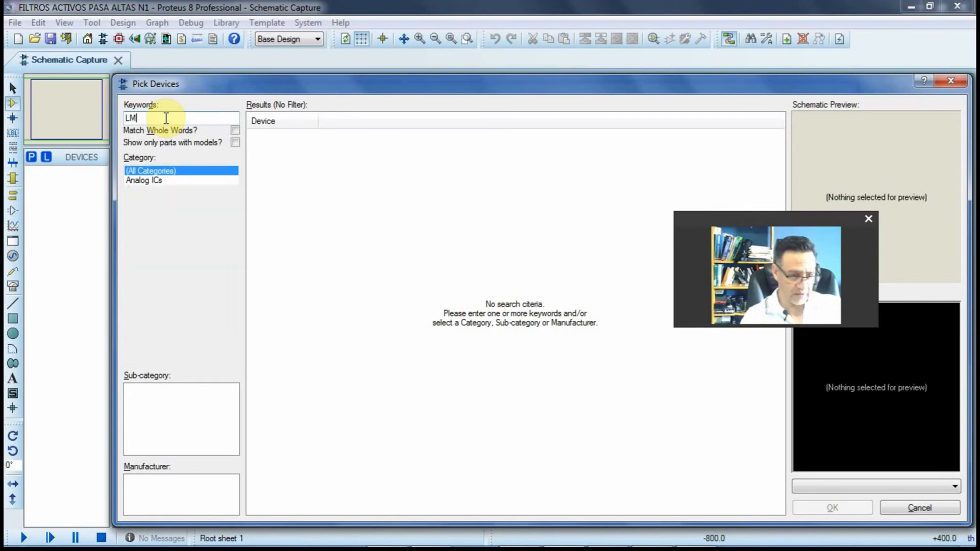
text(741)
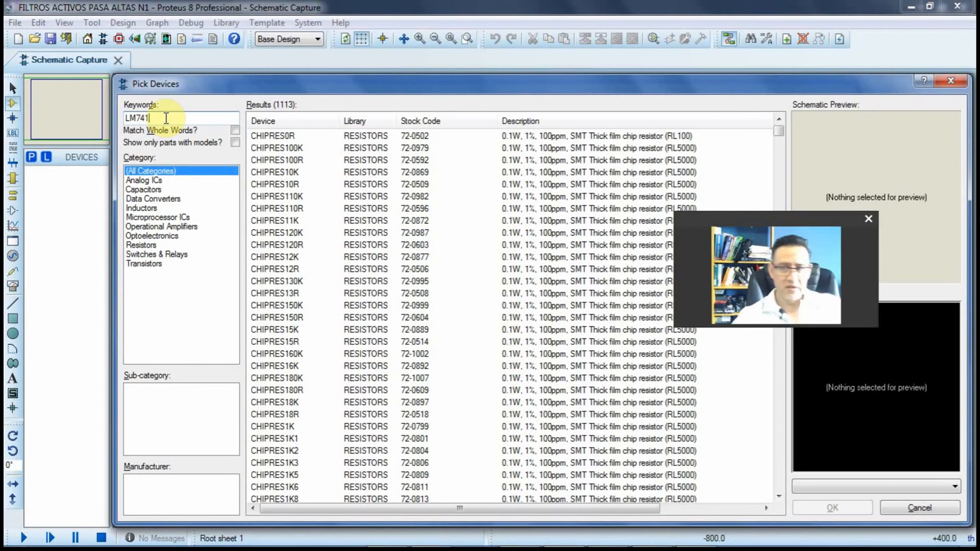
drag(726, 223, 620, 379)
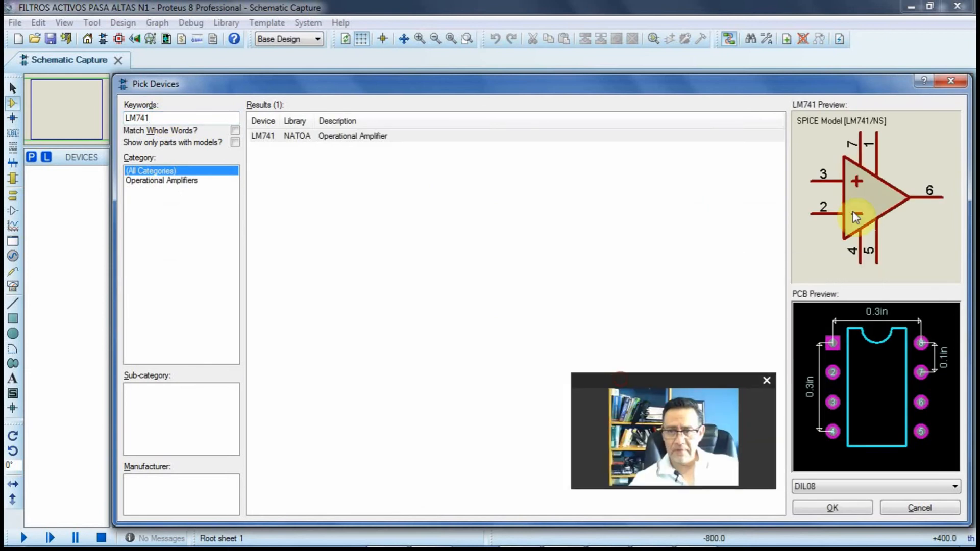
click(418, 136)
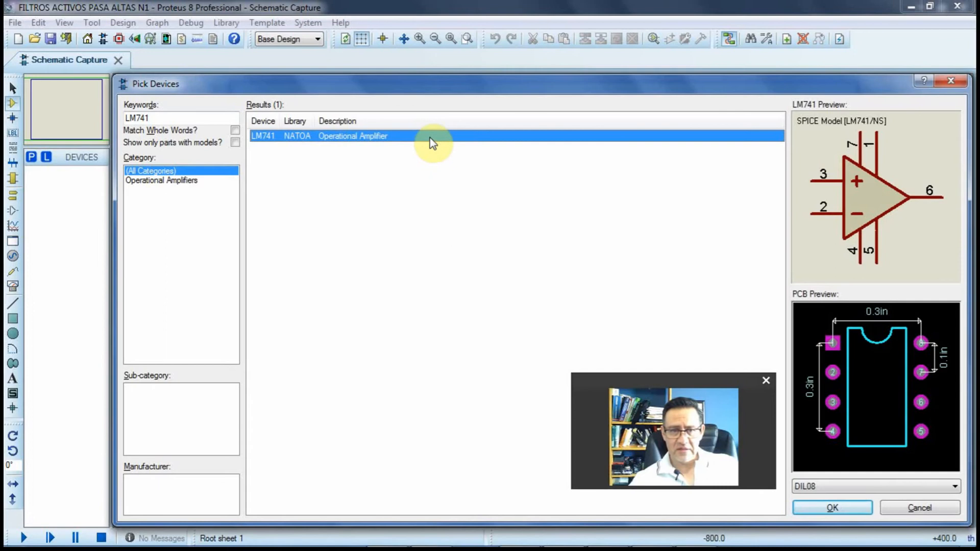
double_click(431, 142)
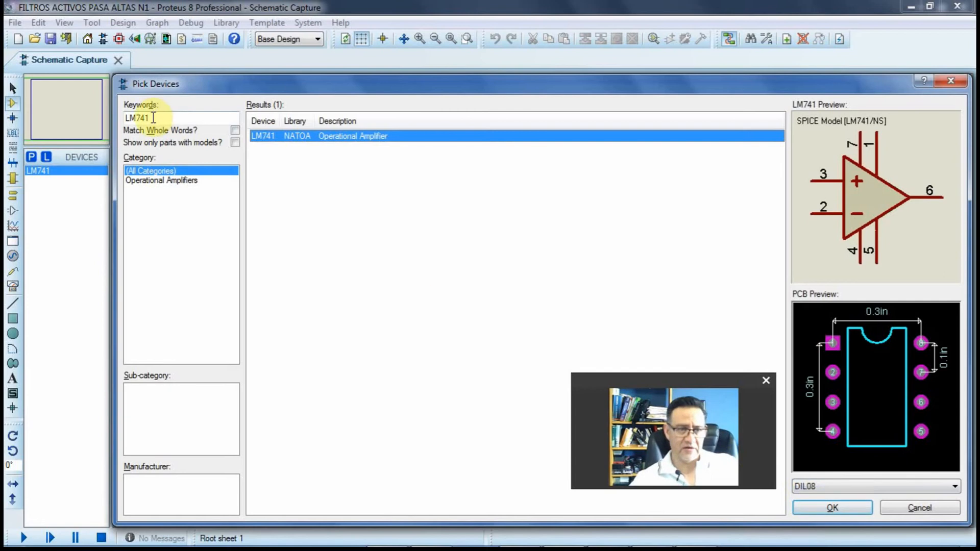
Shorten the part search to 741 and add the 741 operational amplifier from the OPAMP library to the device list.
drag(137, 117, 15, 105)
key(BackSpace)
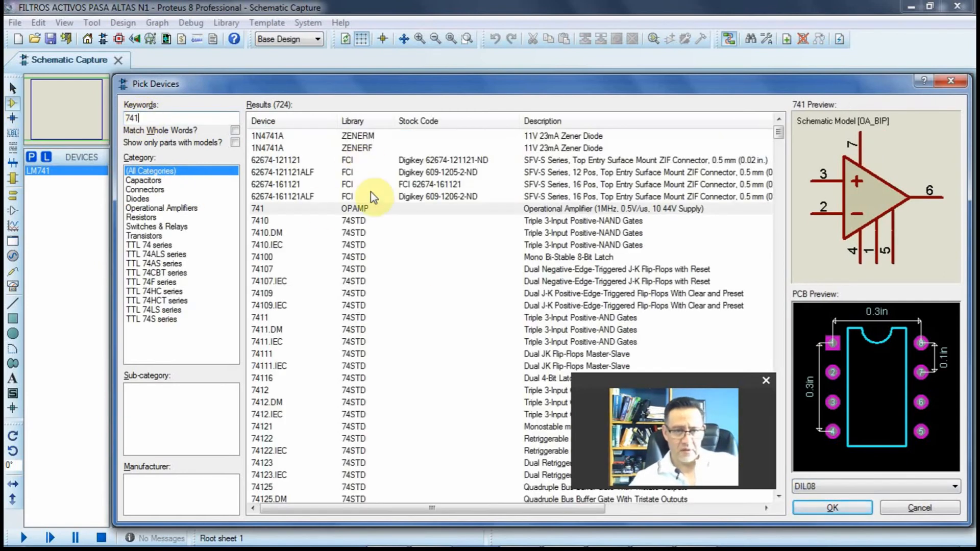
click(306, 212)
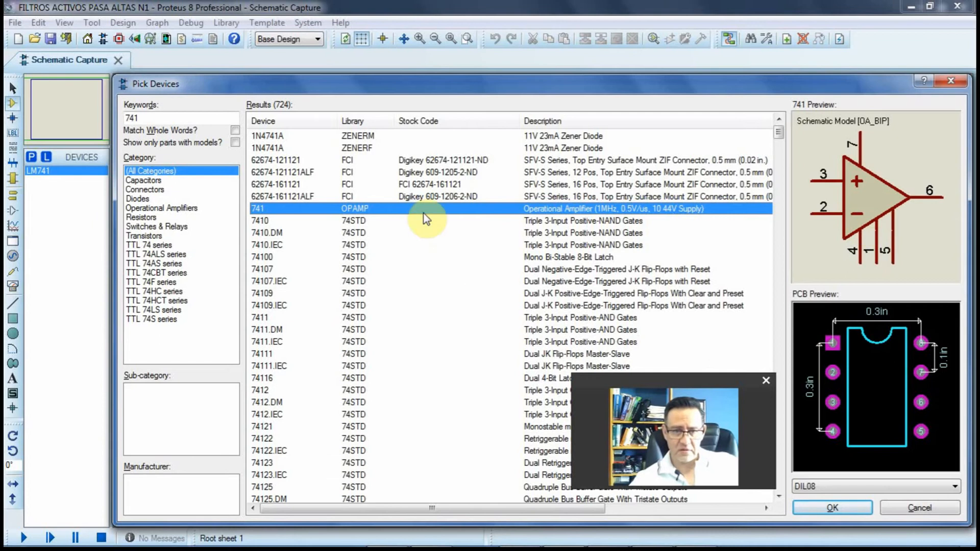
Search the parts library for RES, compare the resistor variants, and add the generic RES resistor to the device list.
double_click(131, 118)
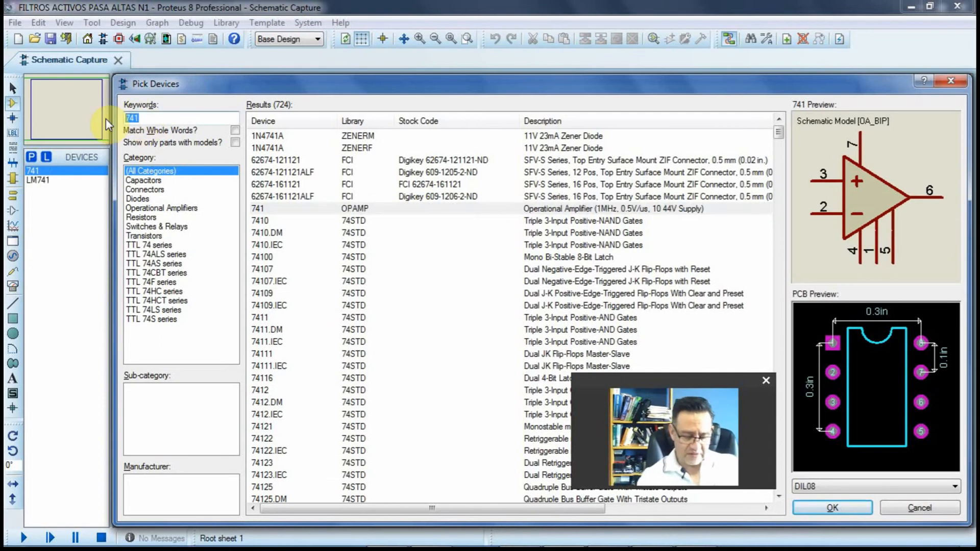
text(RES)
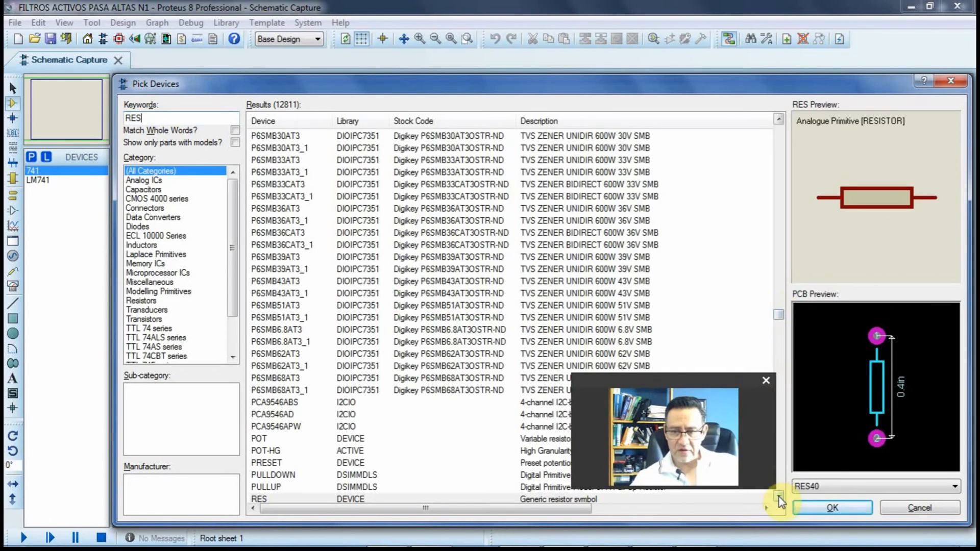
scroll(779, 497, down, 2)
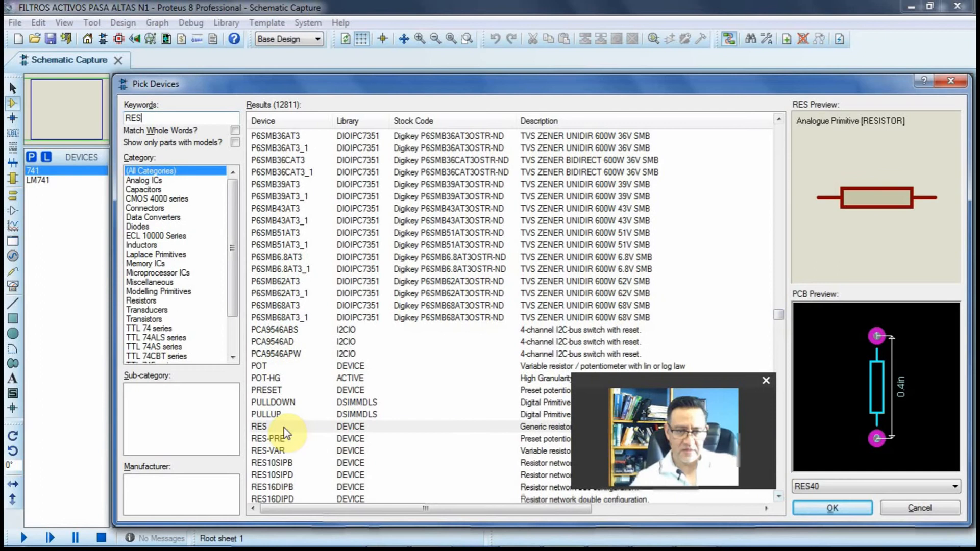
click(284, 427)
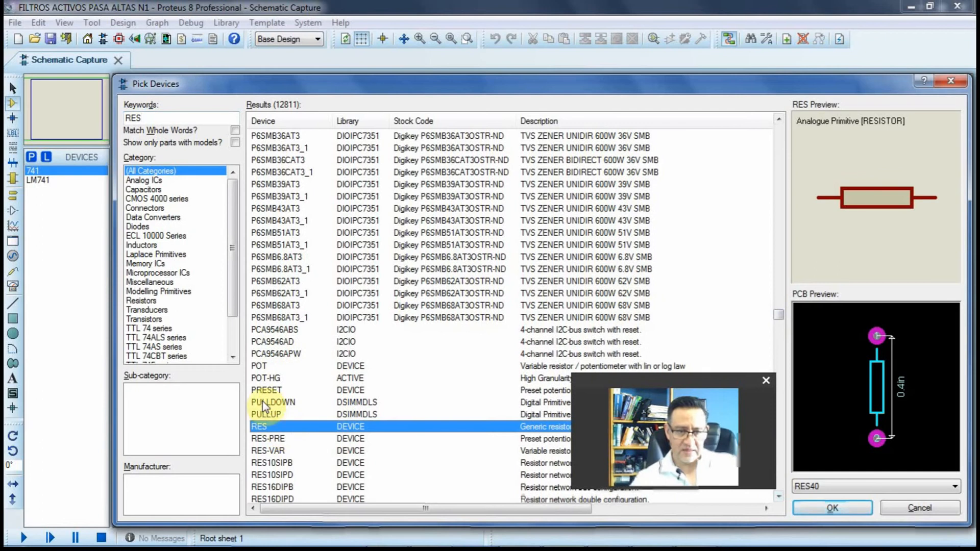
click(280, 440)
click(288, 451)
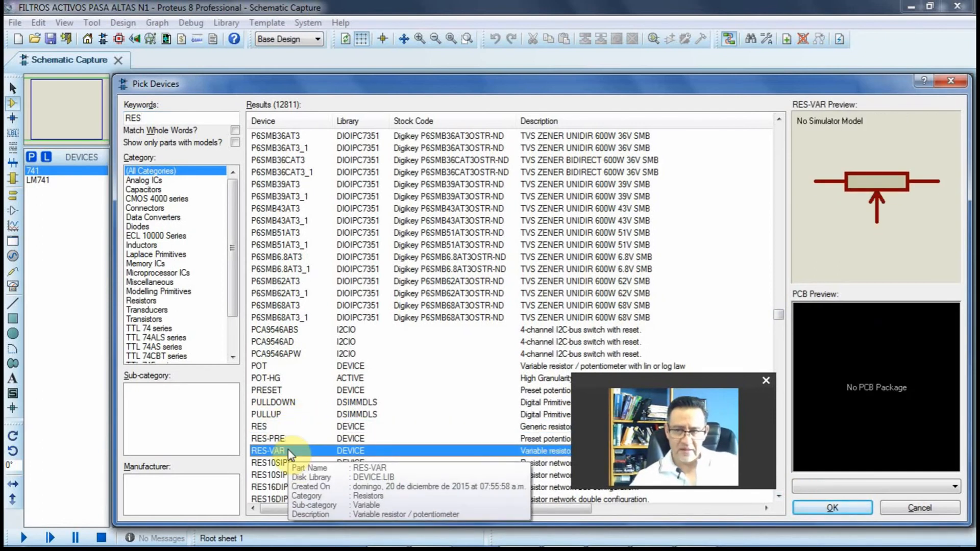
click(284, 462)
click(267, 429)
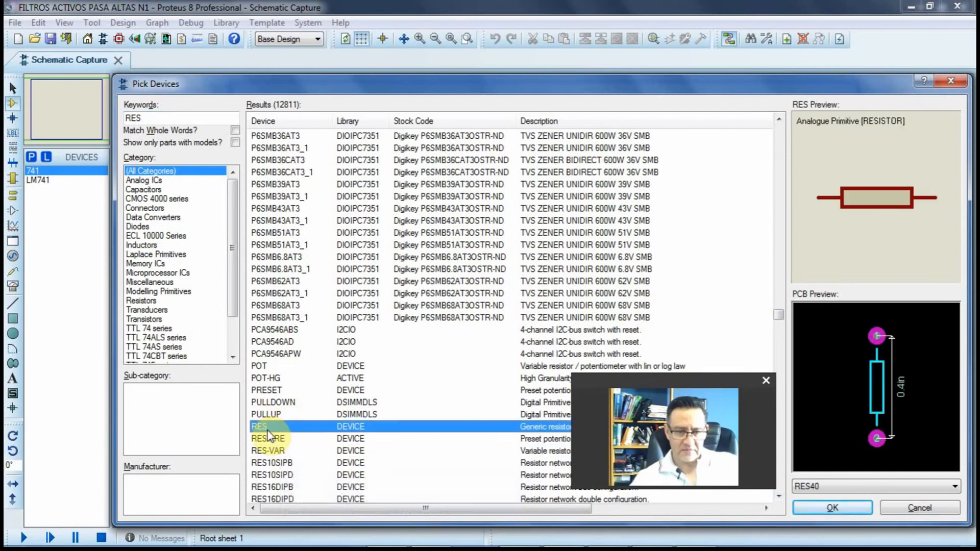
double_click(325, 429)
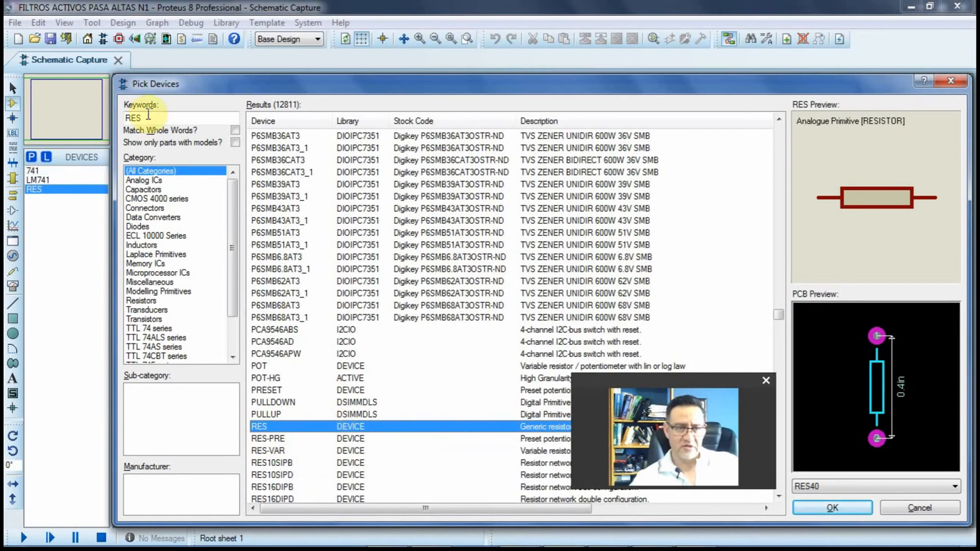
Search the parts library for POT, check the POT variant, and add the POT-HG potentiometer to the device list.
double_click(146, 118)
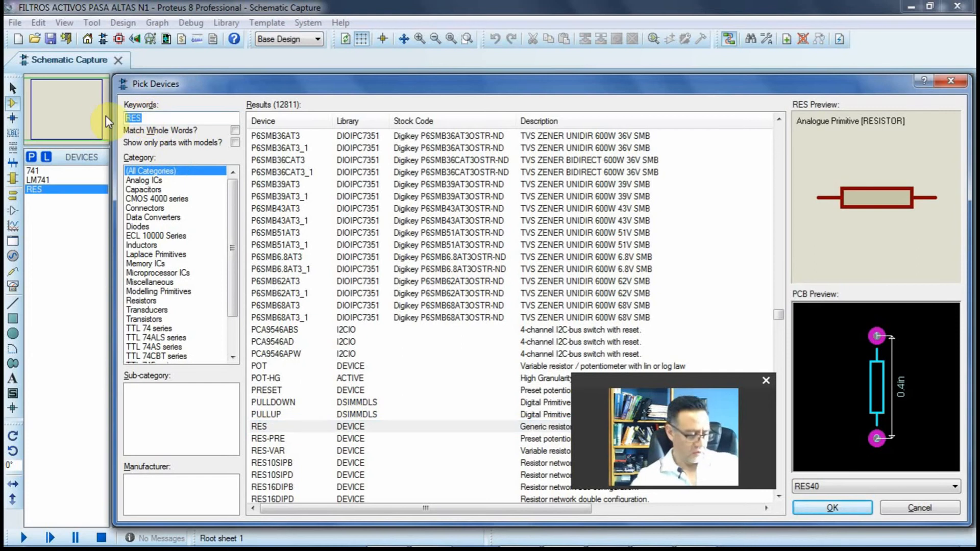
text(POT)
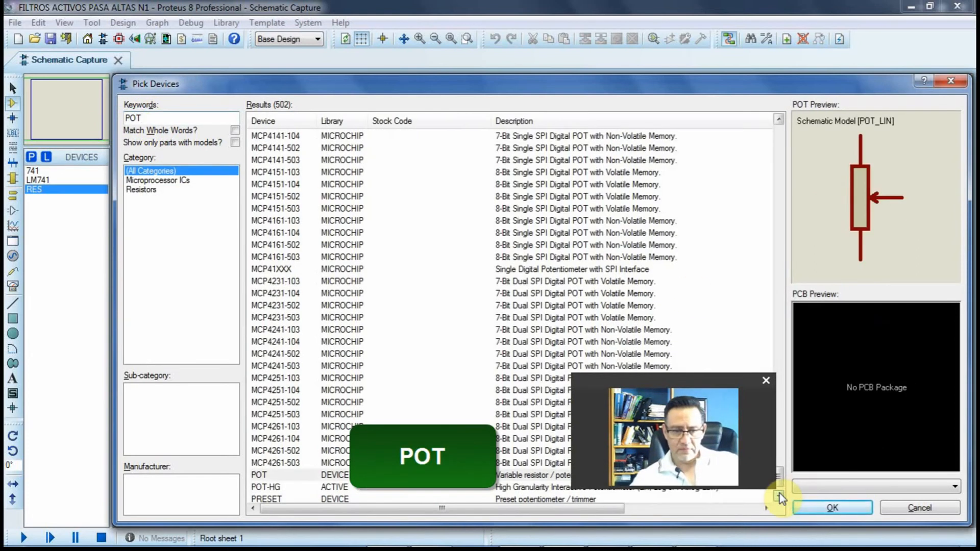
click(778, 494)
click(778, 494)
click(778, 494)
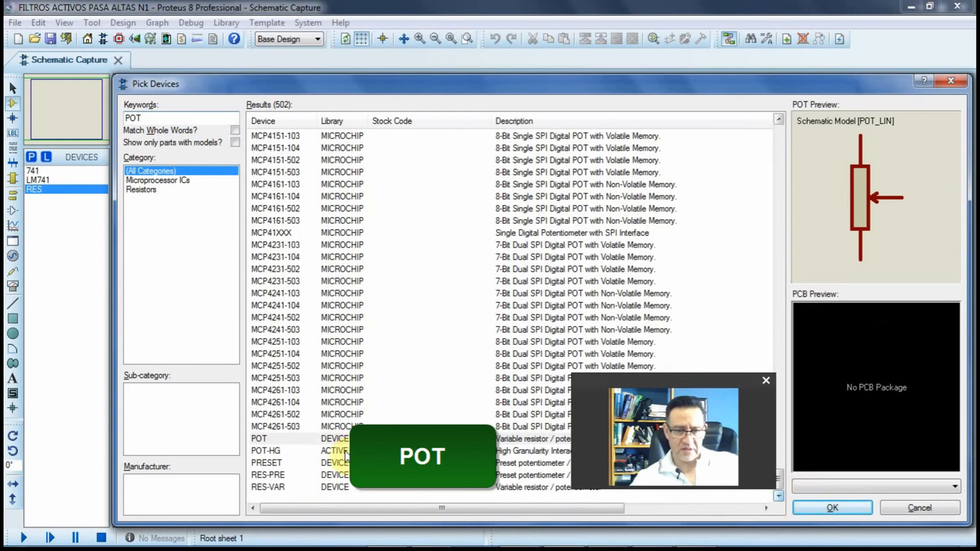
click(306, 447)
click(306, 442)
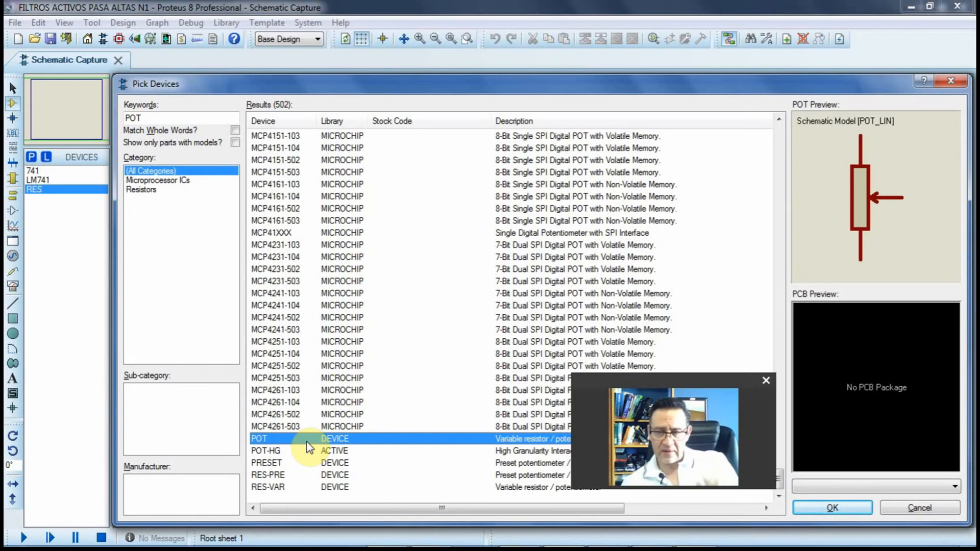
click(279, 452)
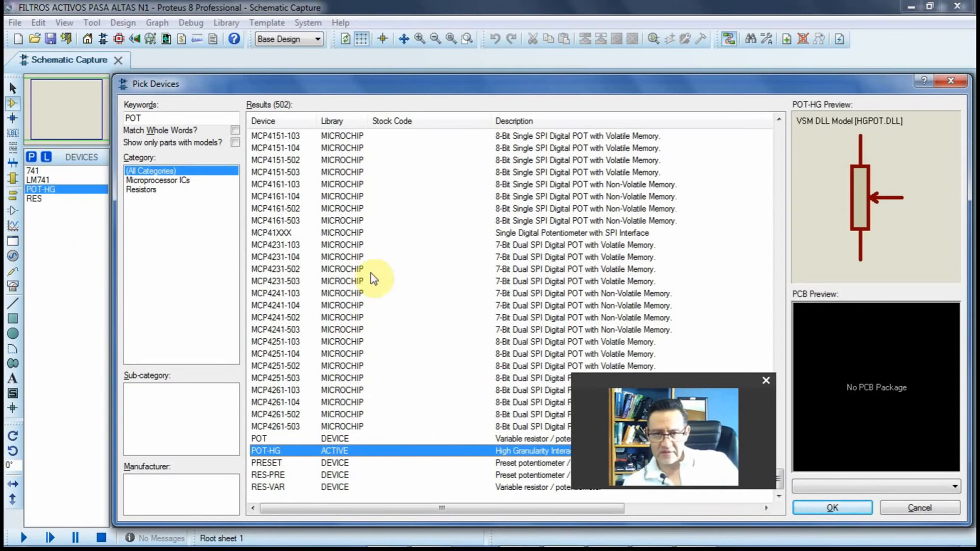
Search the parts library for CAP and preview the generic non-electrolytic CAP capacitor.
drag(164, 118, 95, 116)
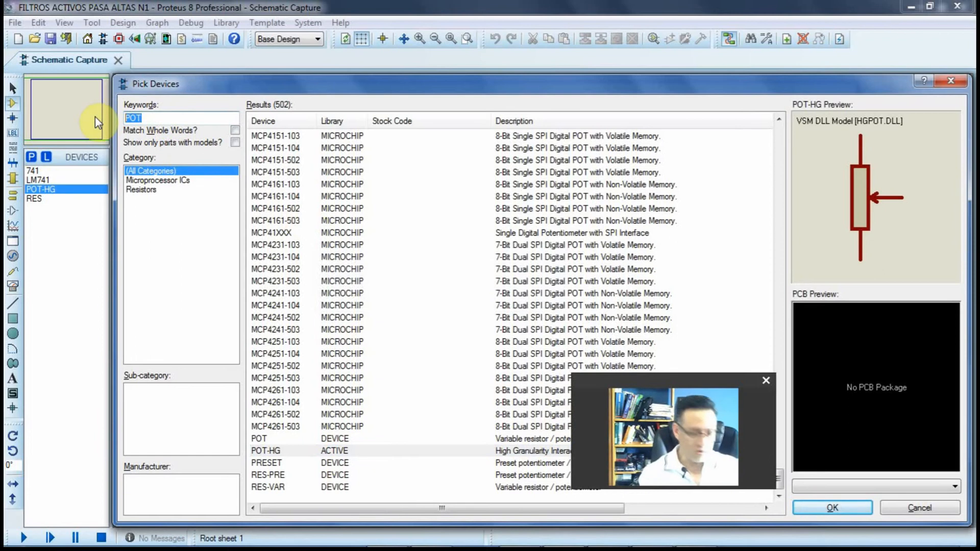
text(CAP)
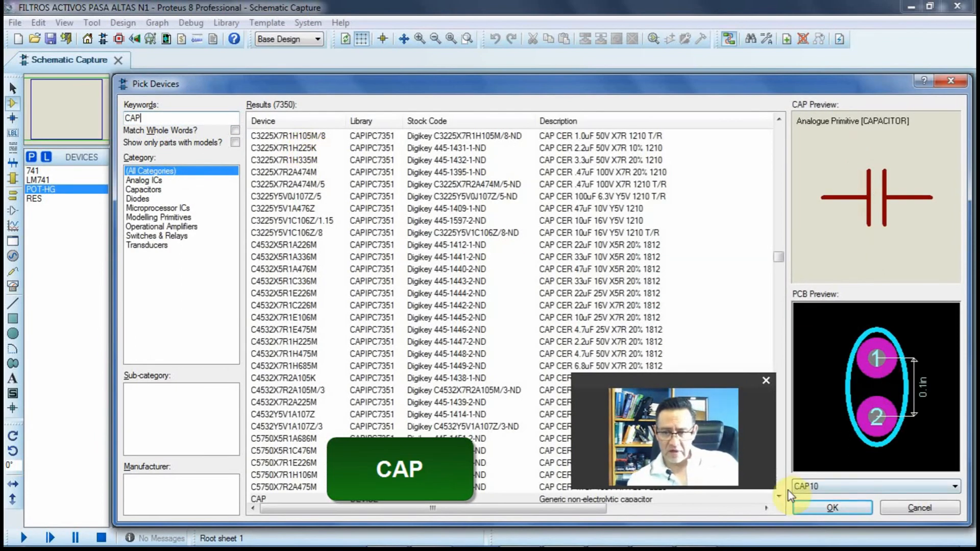
click(778, 495)
click(778, 495)
click(779, 495)
click(778, 495)
click(779, 494)
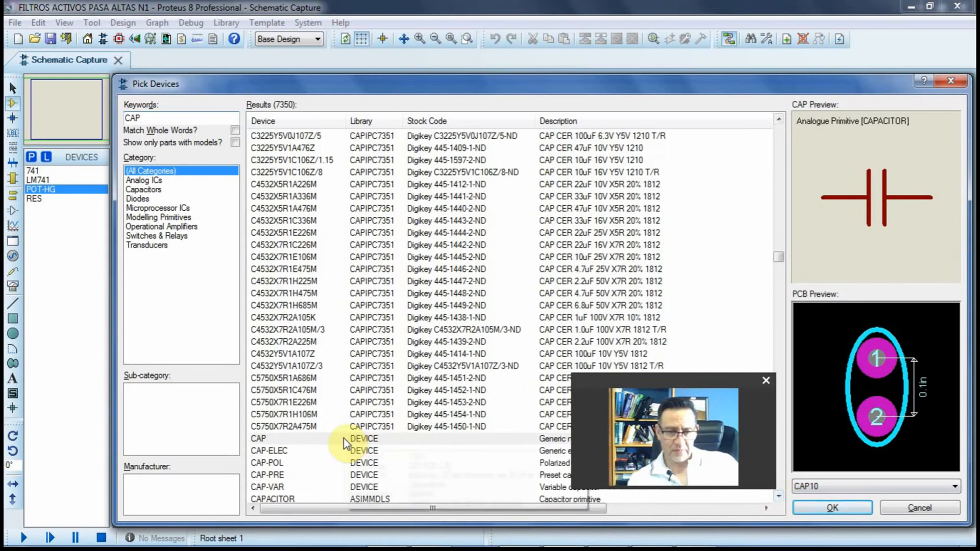
click(344, 438)
Compare the CAP-ELEC, CAP-POL and CAP-VAR variants, add the generic CAP capacitor to the device list, and close the parts library.
click(779, 496)
click(778, 496)
click(779, 496)
click(778, 496)
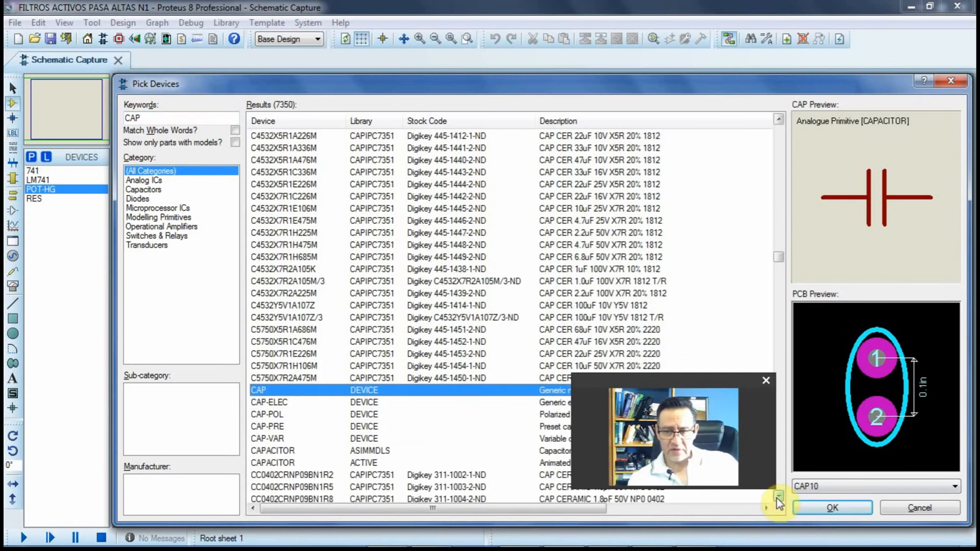
click(280, 402)
click(268, 415)
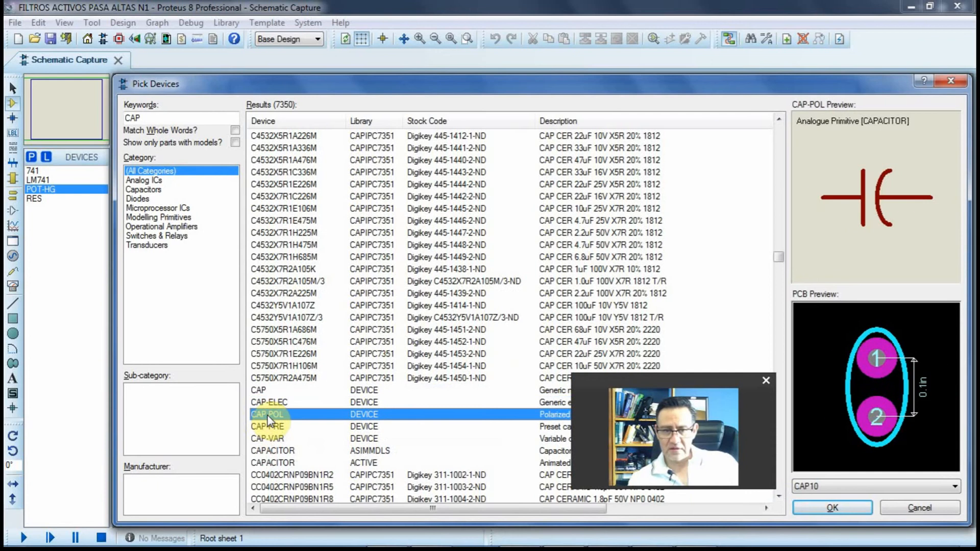
click(273, 439)
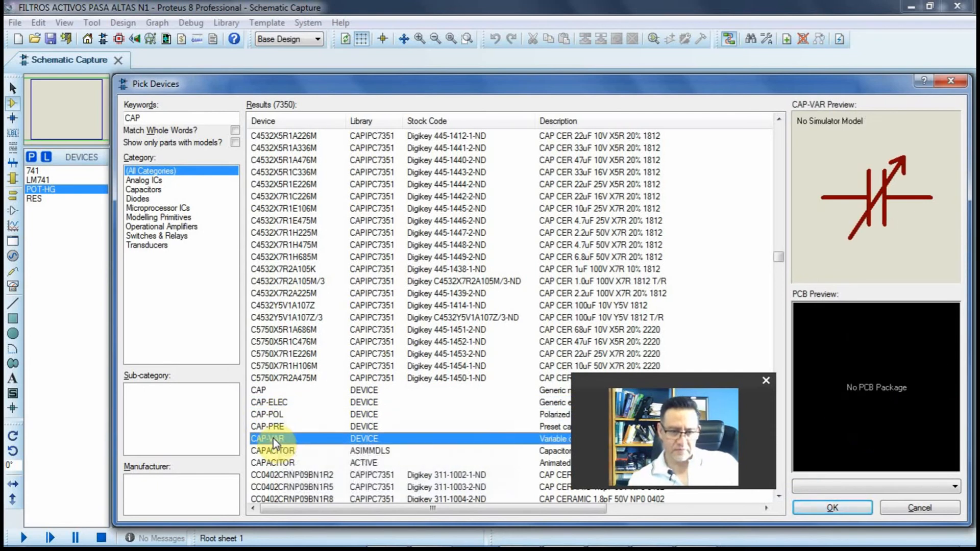
click(259, 389)
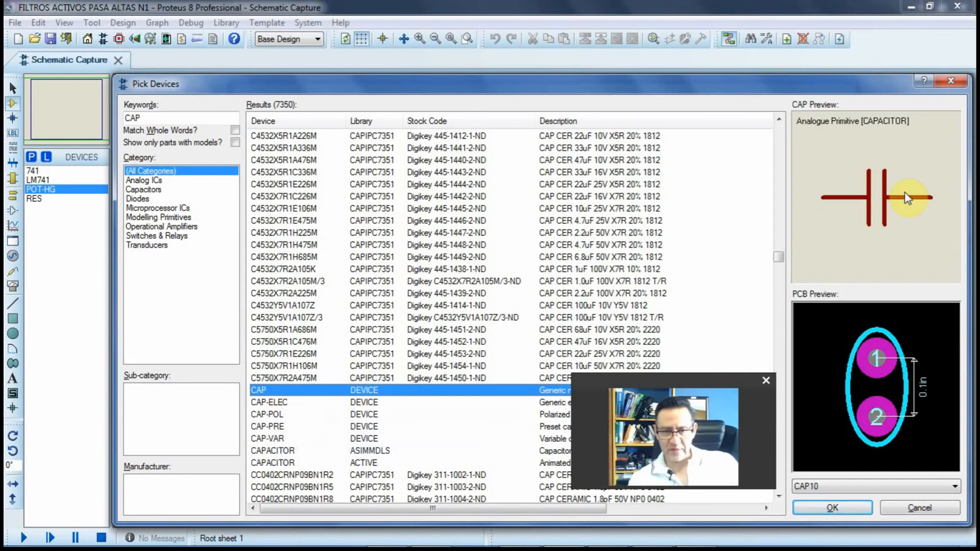
double_click(312, 390)
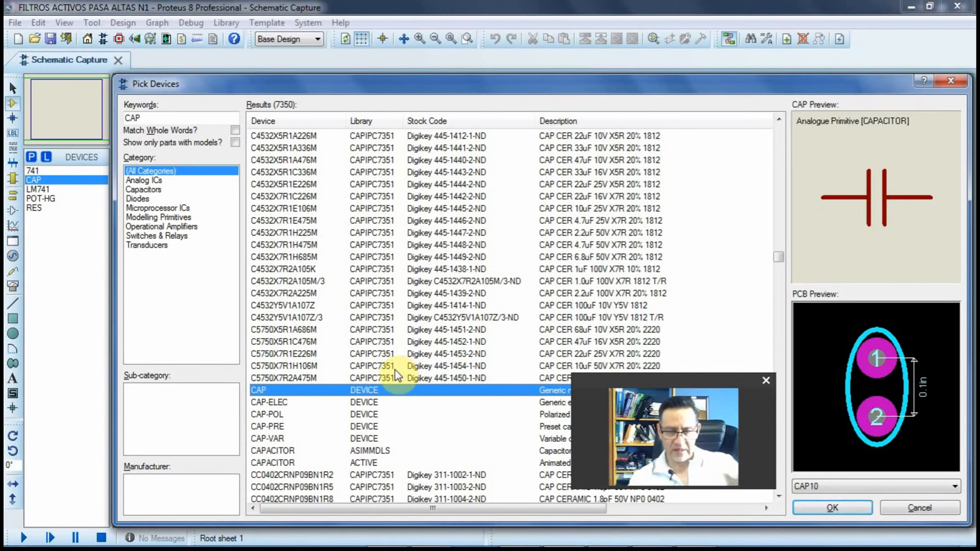
click(903, 509)
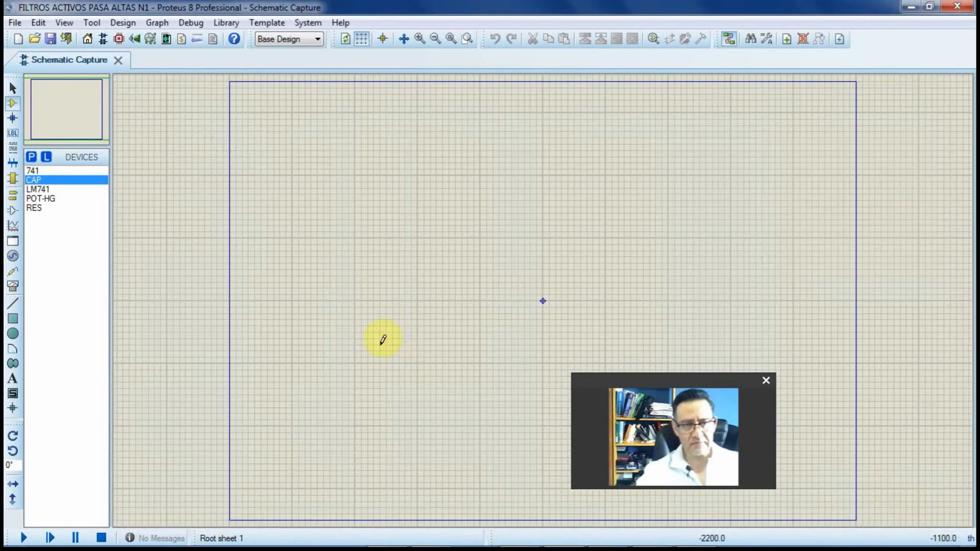
Compare the symbols of the 741 and LM741 operational amplifiers in the device list.
click(37, 191)
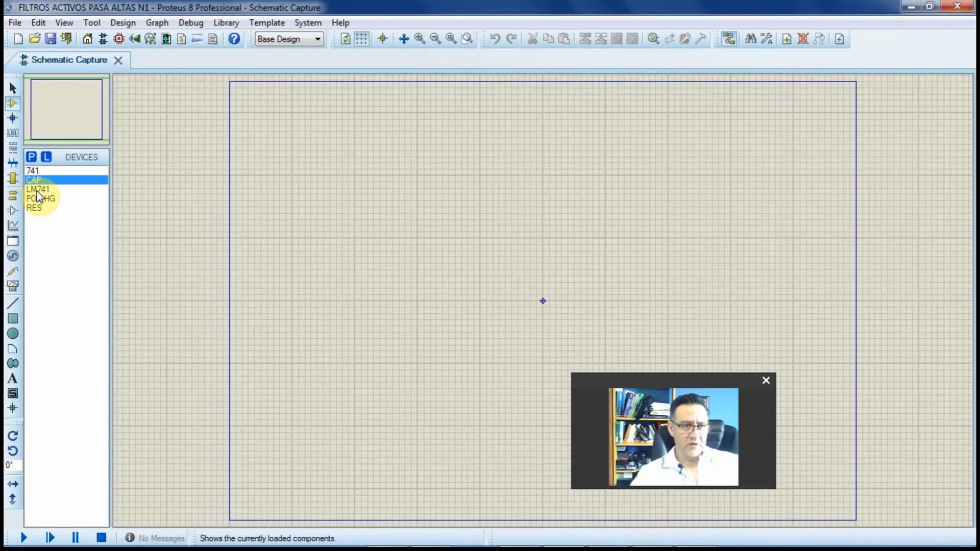
click(43, 172)
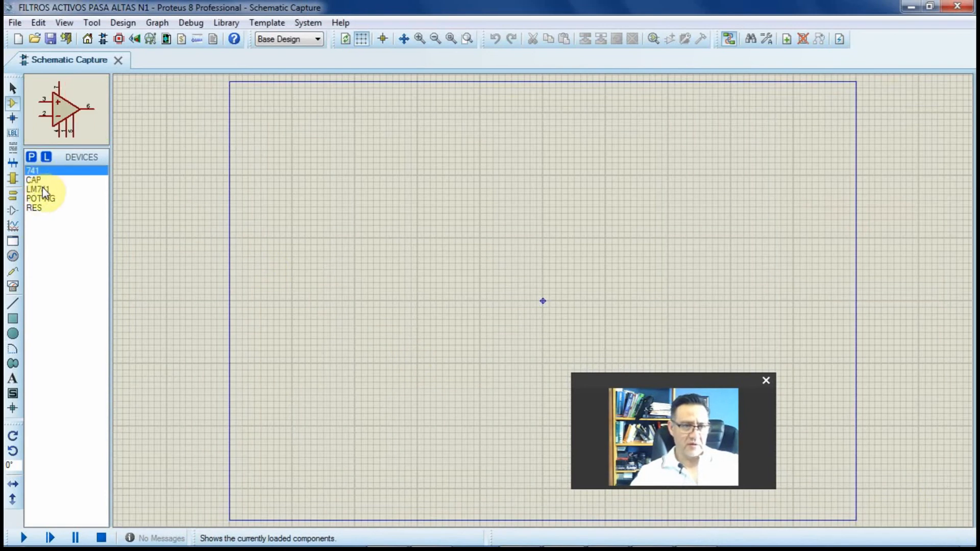
click(43, 190)
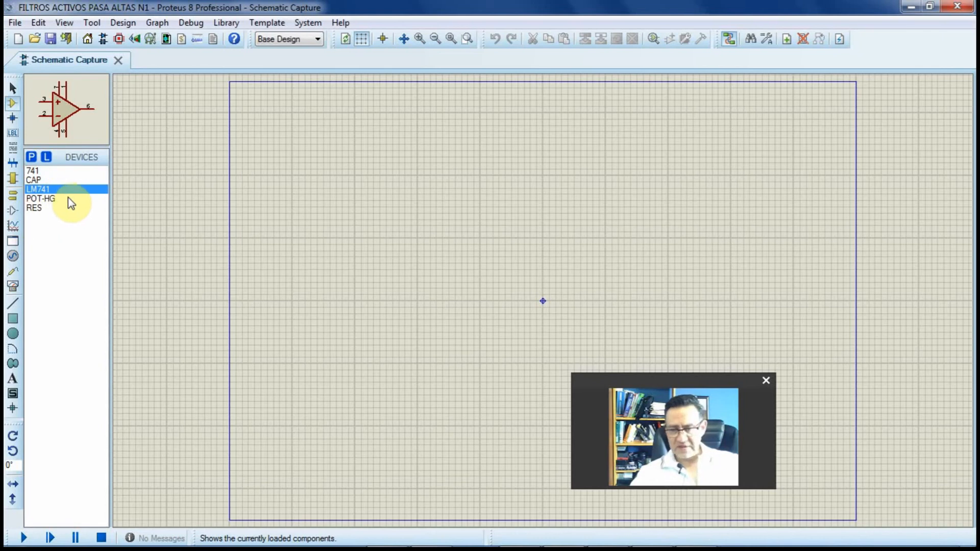
double_click(75, 190)
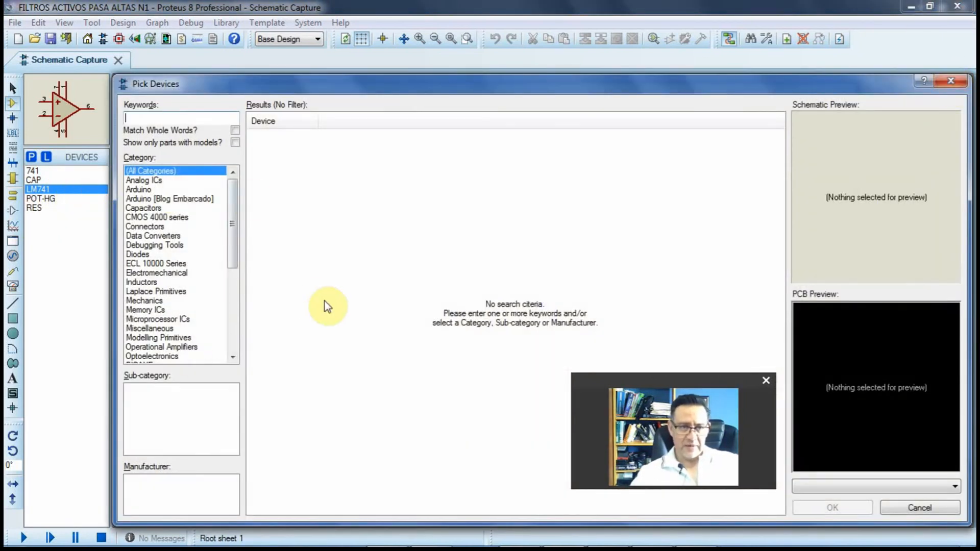
click(939, 86)
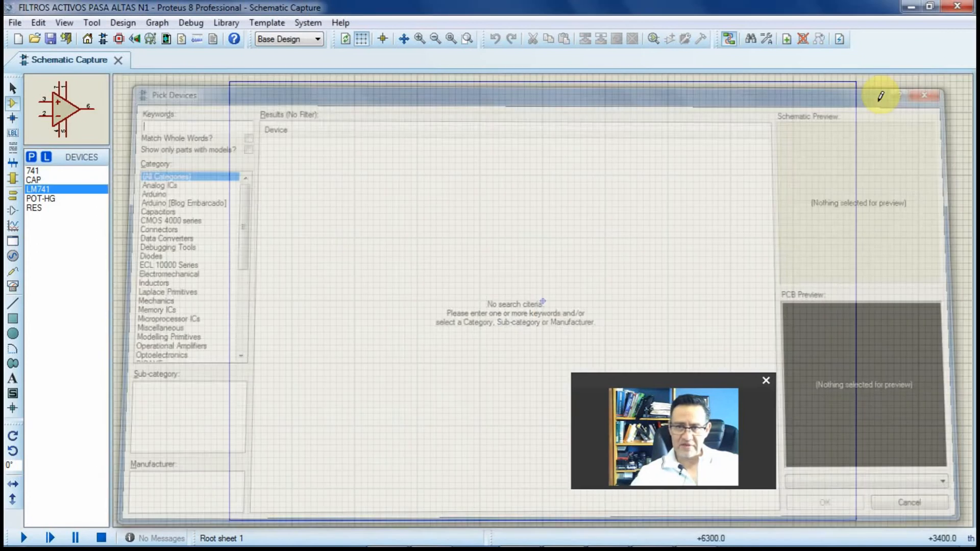
click(48, 183)
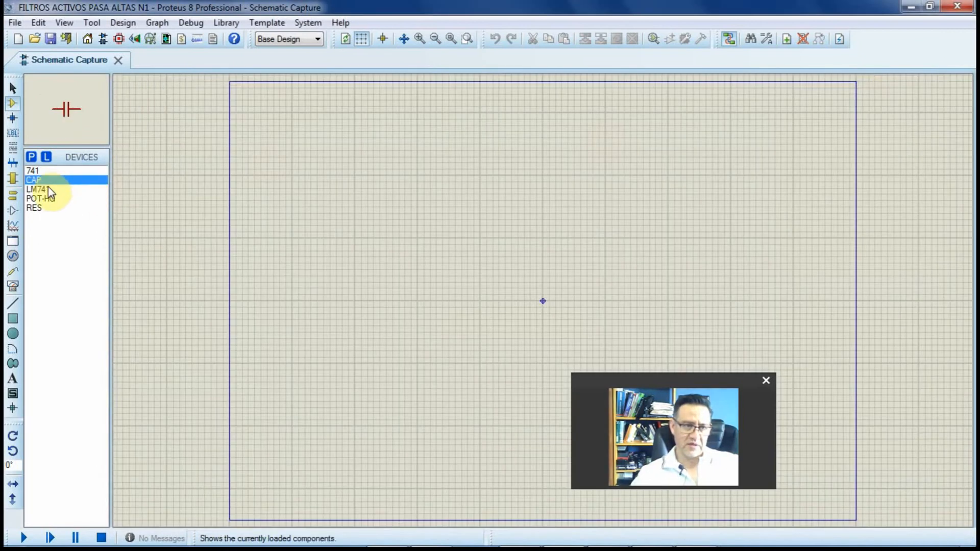
Place the LM741 operational amplifier on the schematic just above the sheet's origin marker.
click(47, 188)
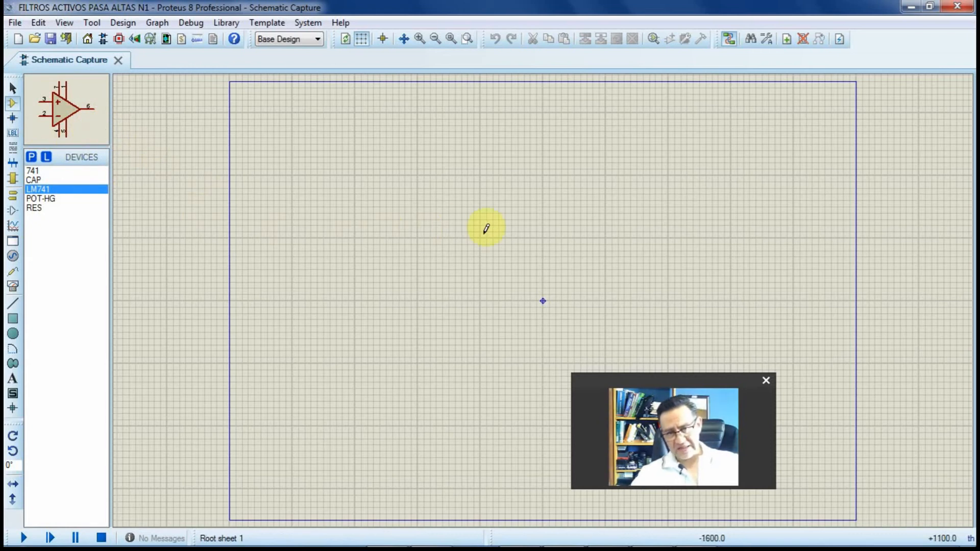
click(529, 208)
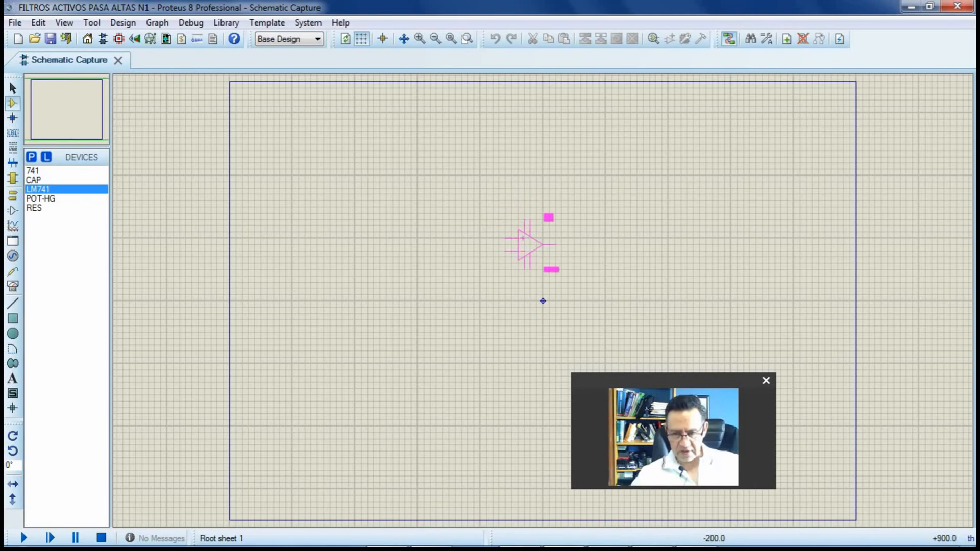
click(531, 246)
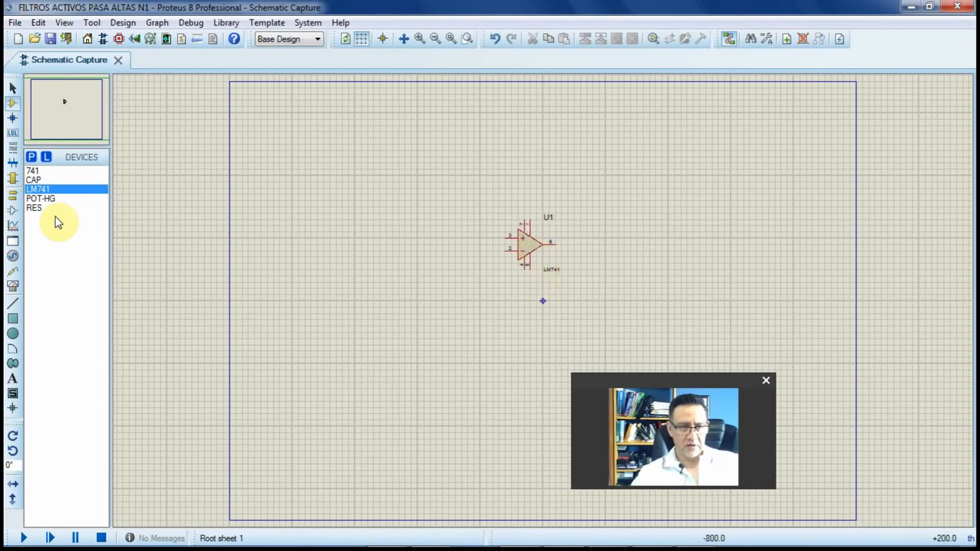
Place a RES resistor to the left of the LM741 and a CAP capacitor below, between the resistor and the amplifier.
click(40, 209)
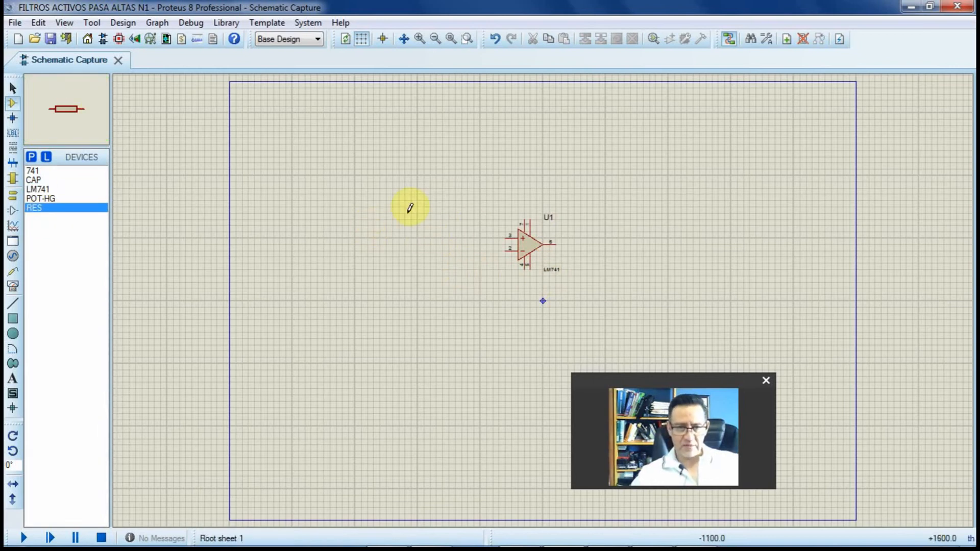
click(436, 251)
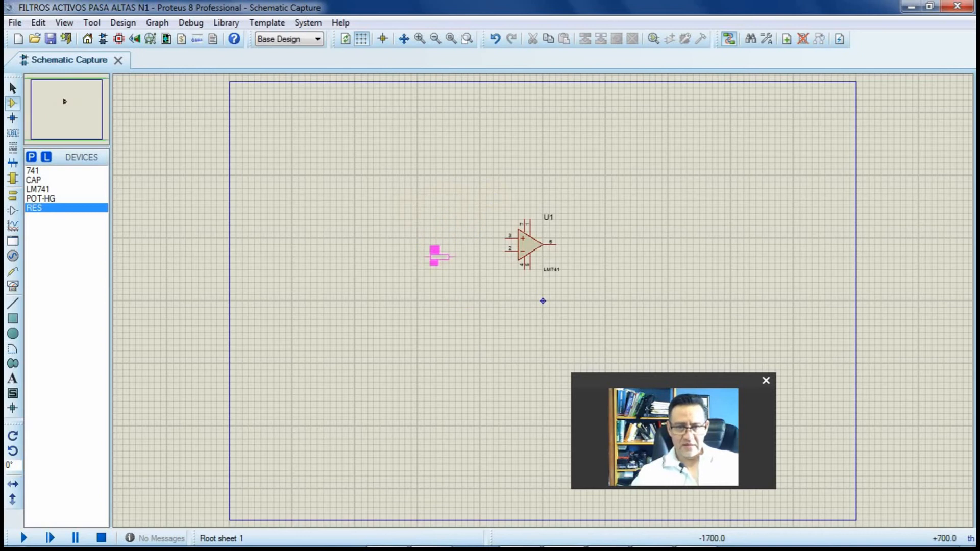
click(437, 264)
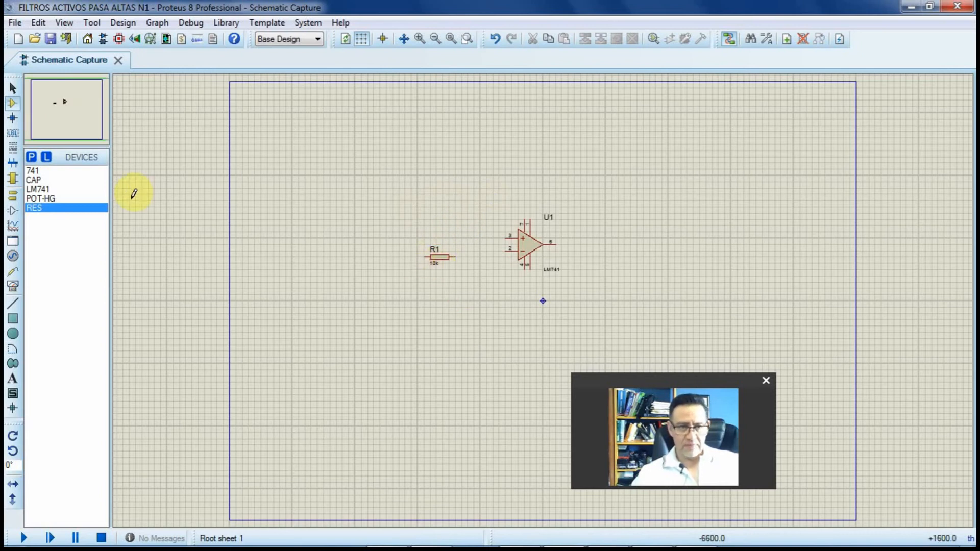
click(47, 182)
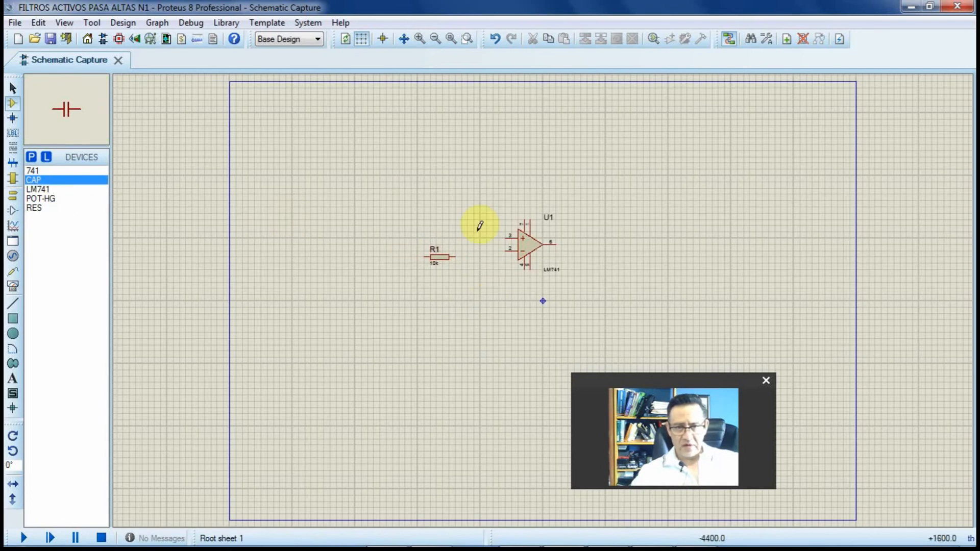
click(465, 299)
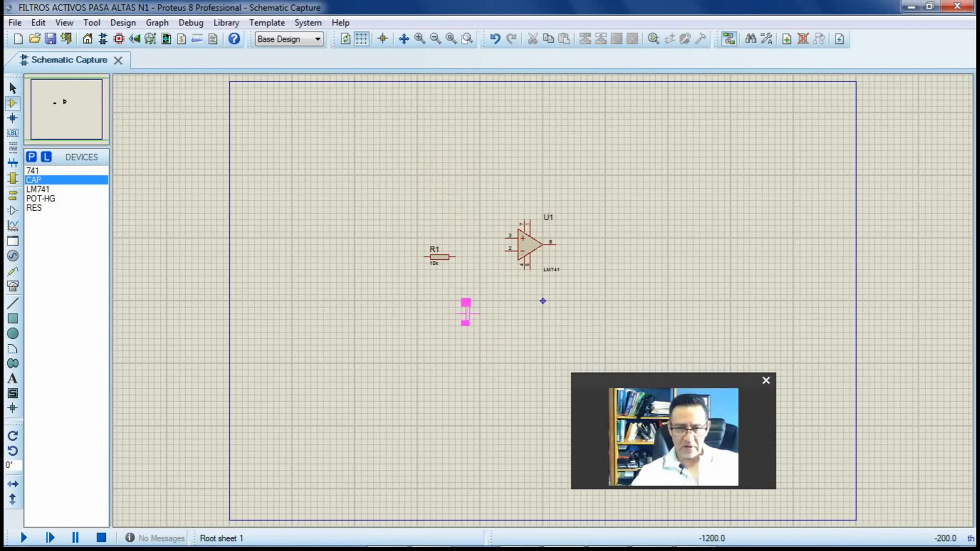
click(465, 312)
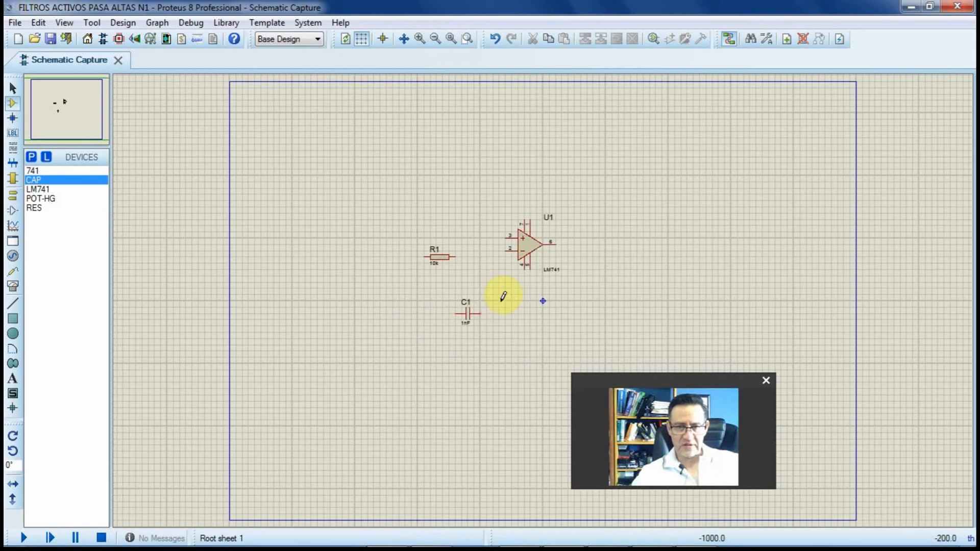
Switch to the presentation slide, examine the first-order high-pass filter circuit, and return to the Proteus schematic.
mouse_move(525, 542)
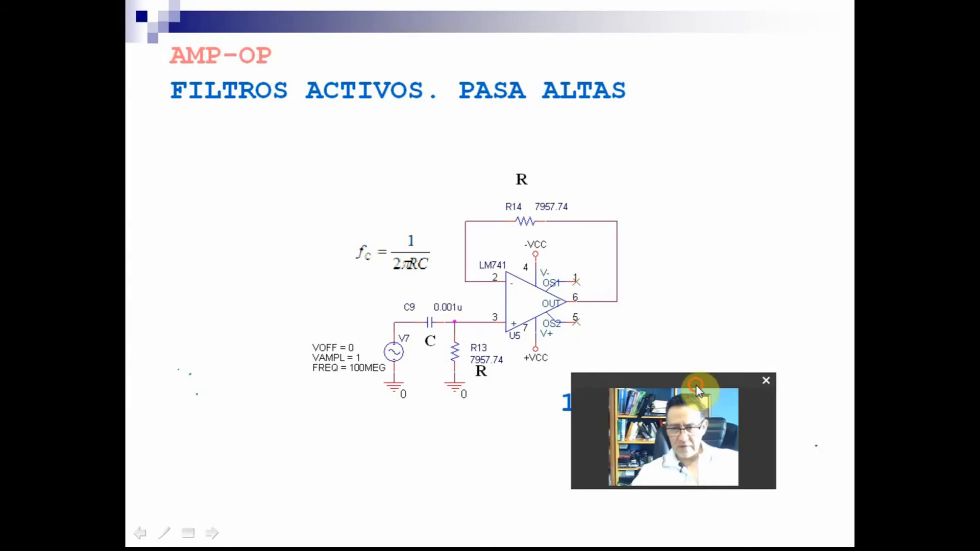
drag(698, 381, 761, 153)
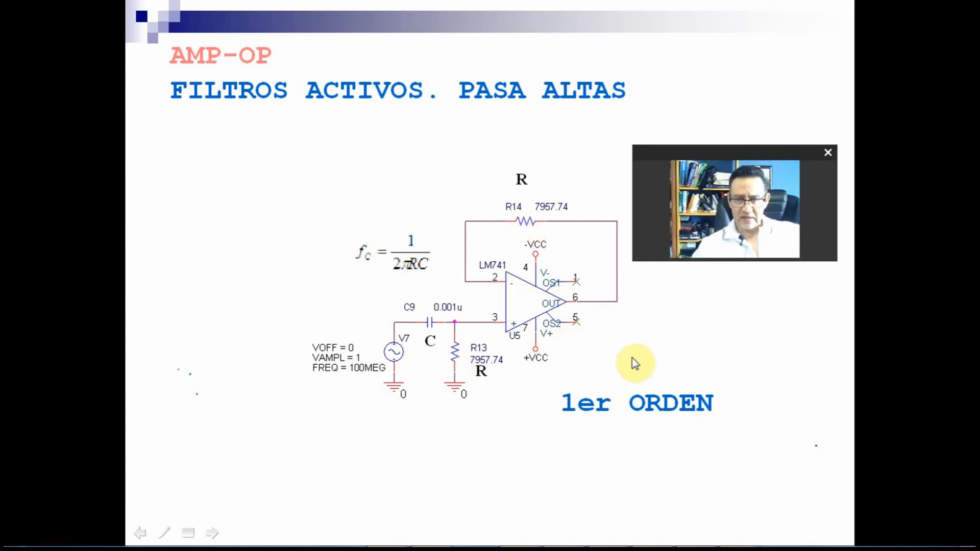
key(alt+Tab)
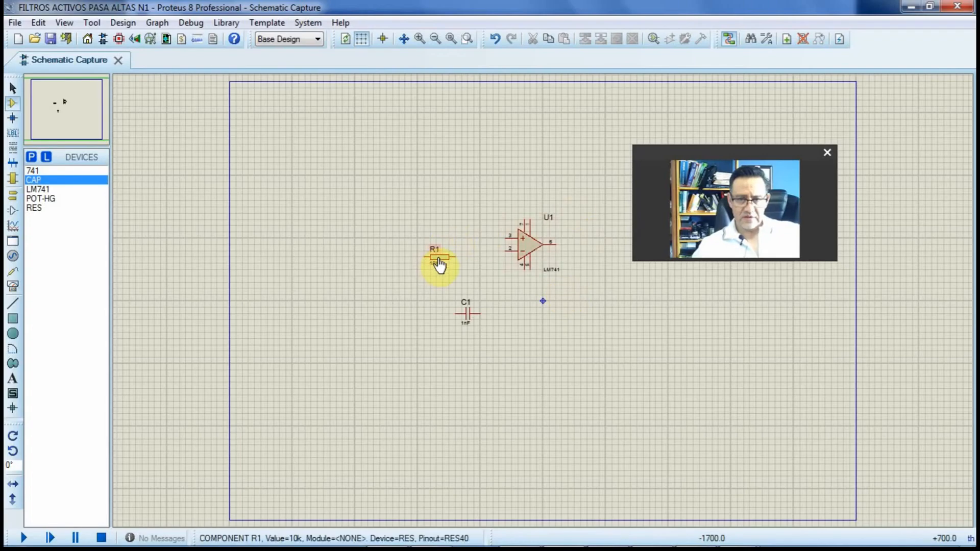
Move resistor R1 to just above the LM741 amplifier.
click(439, 265)
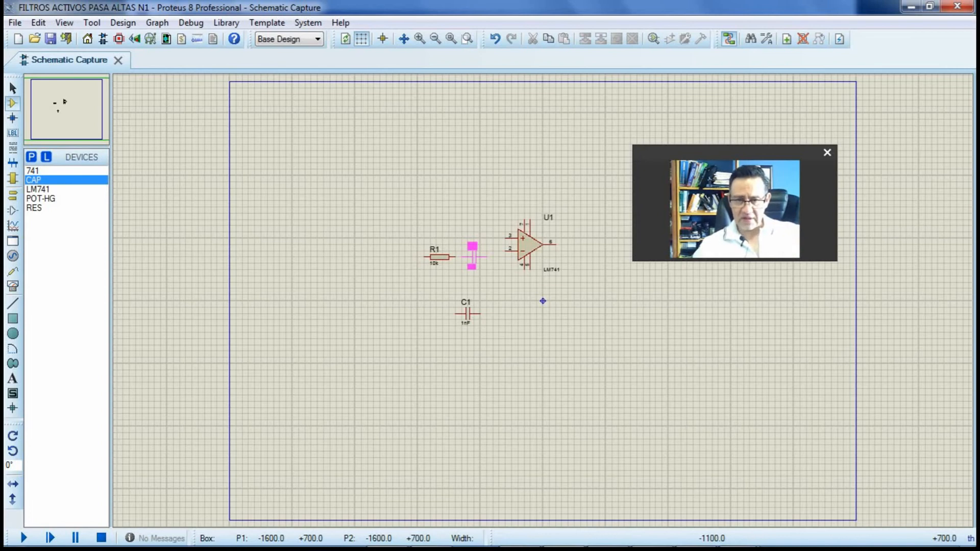
click(475, 253)
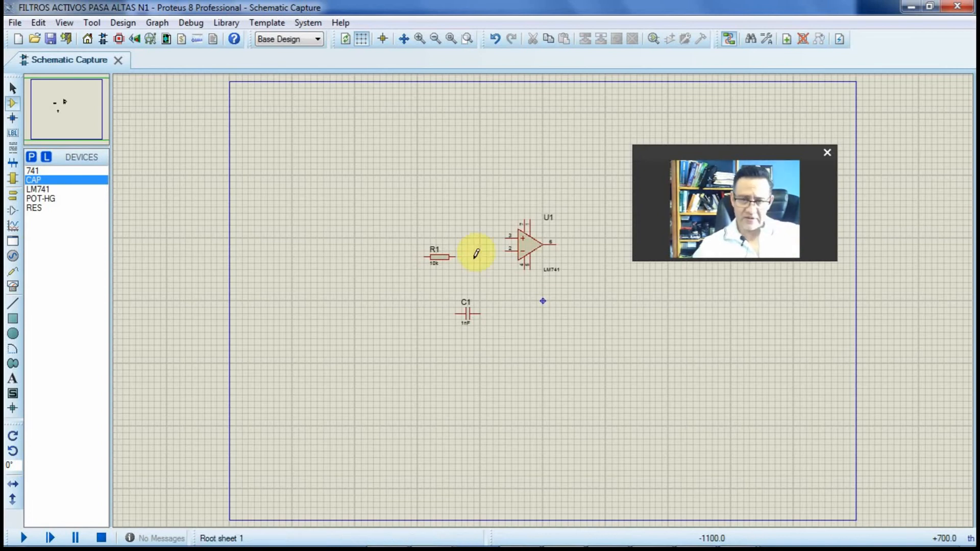
click(449, 263)
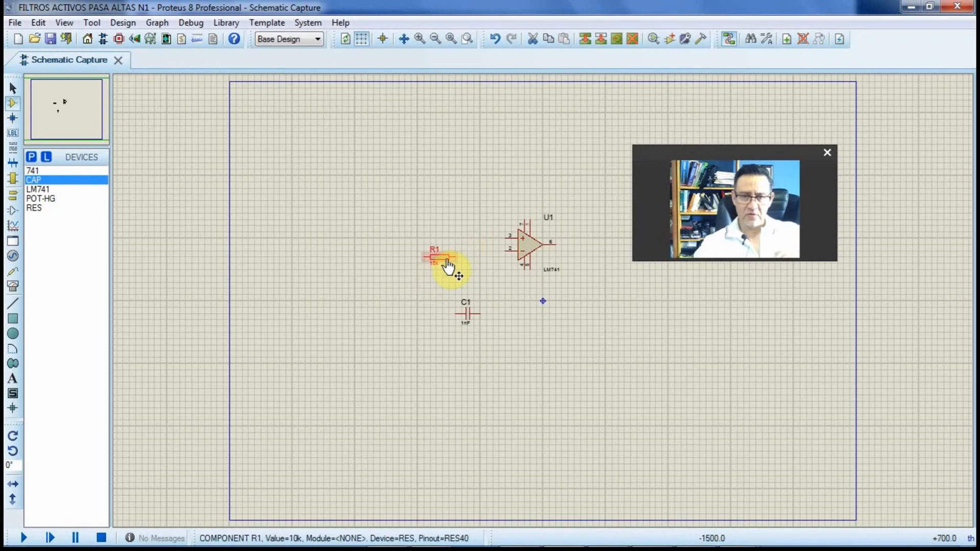
drag(447, 263, 531, 187)
click(481, 211)
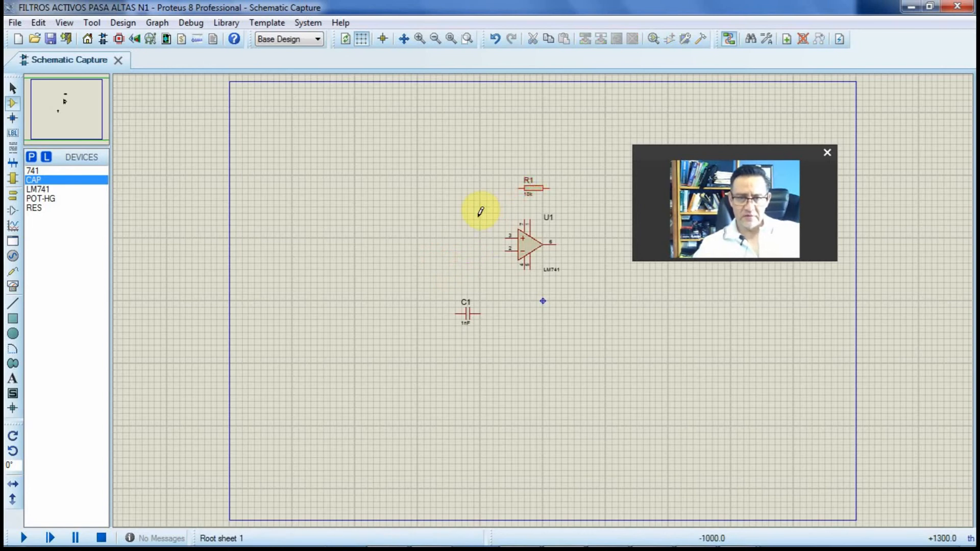
Check the reference circuit on the presentation slide, and place a second RES resistor between capacitor C1 and R1, to the left of the LM741.
key(alt+Tab)
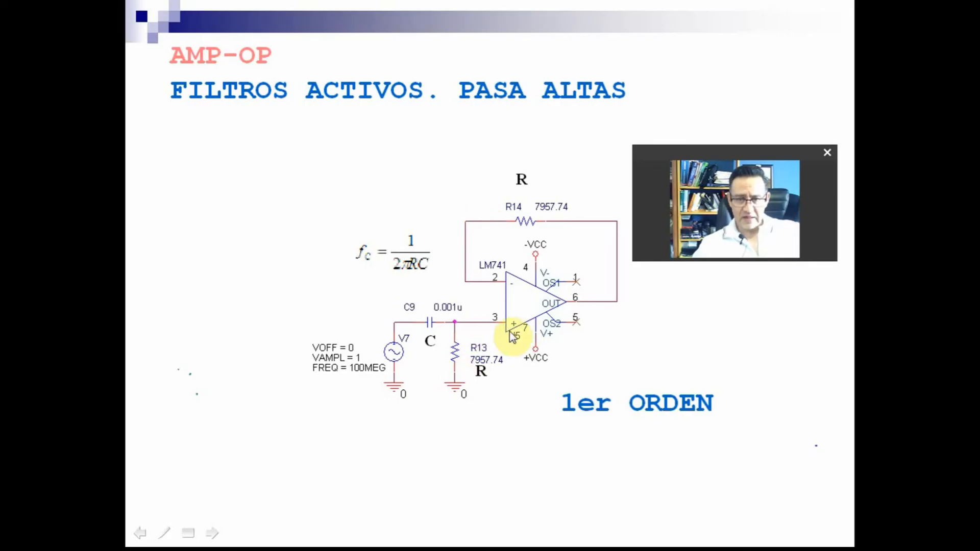
key(alt+Tab)
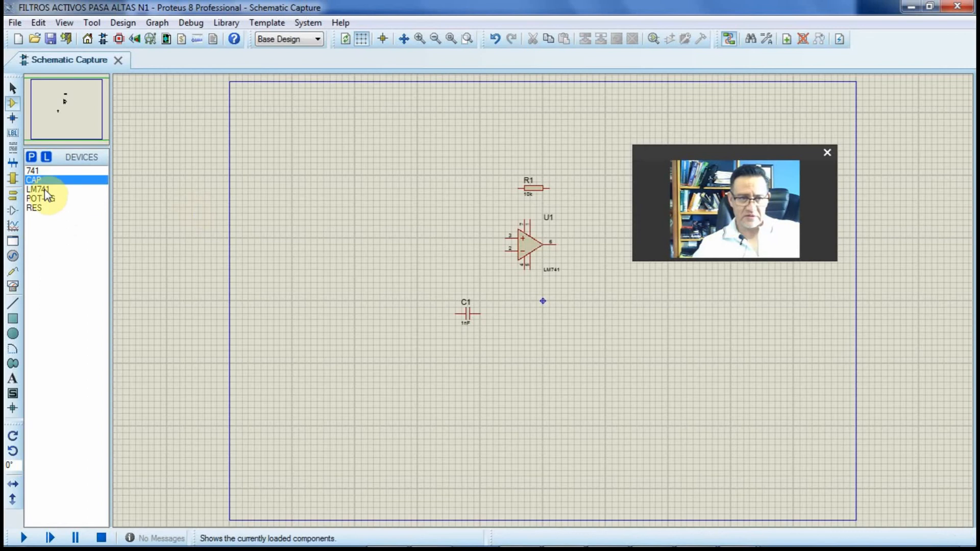
click(40, 208)
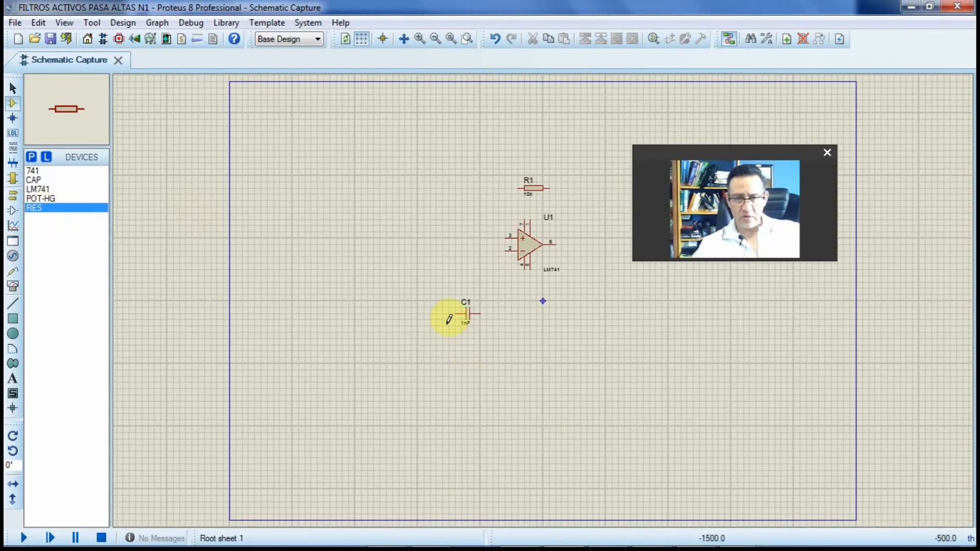
click(457, 258)
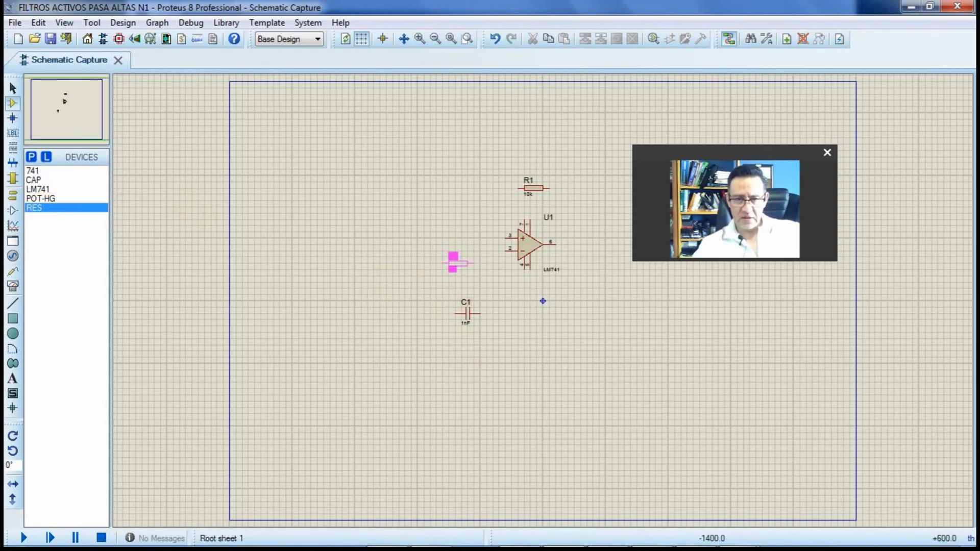
click(457, 269)
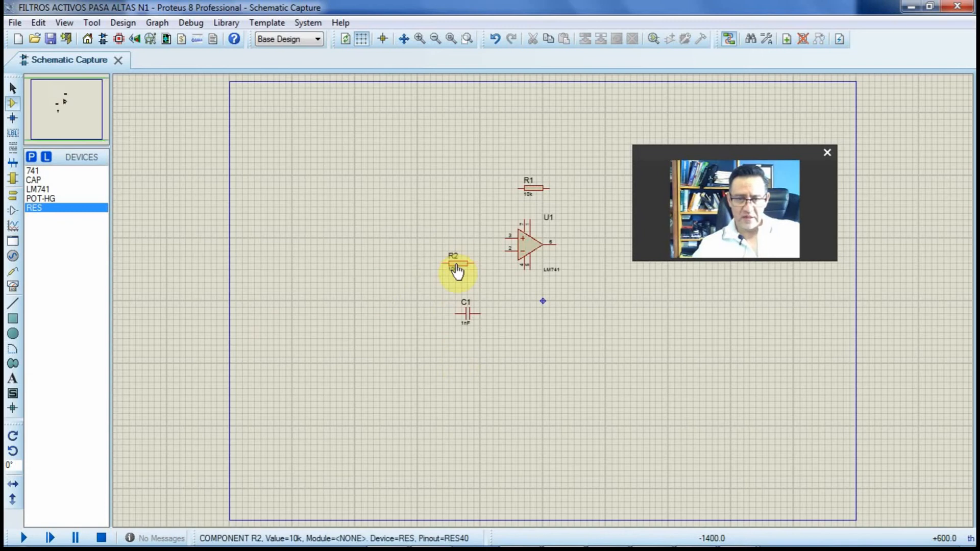
Compare with the slide, rotate resistor R2 anti-clockwise to stand vertically, and move it just below and left of the LM741's inputs.
key(alt+Tab)
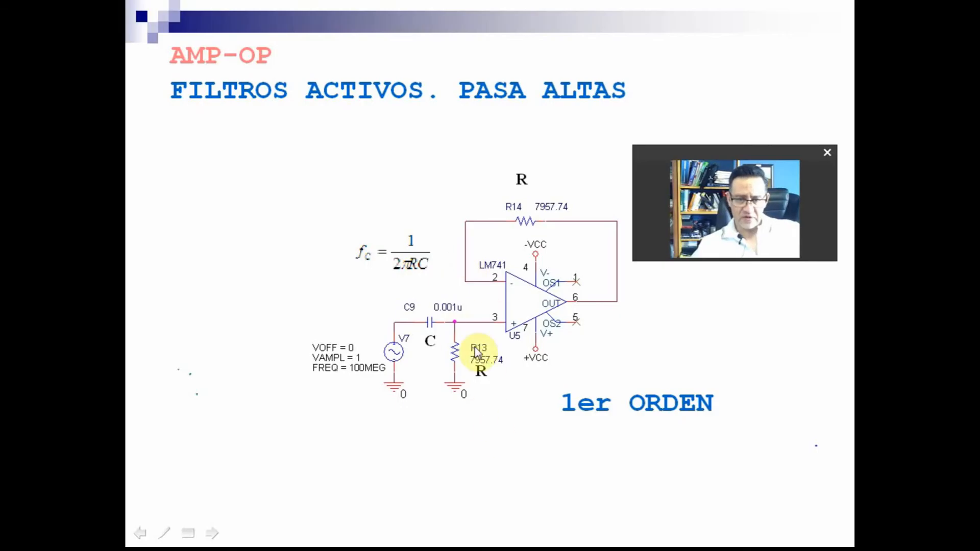
key(alt+Tab)
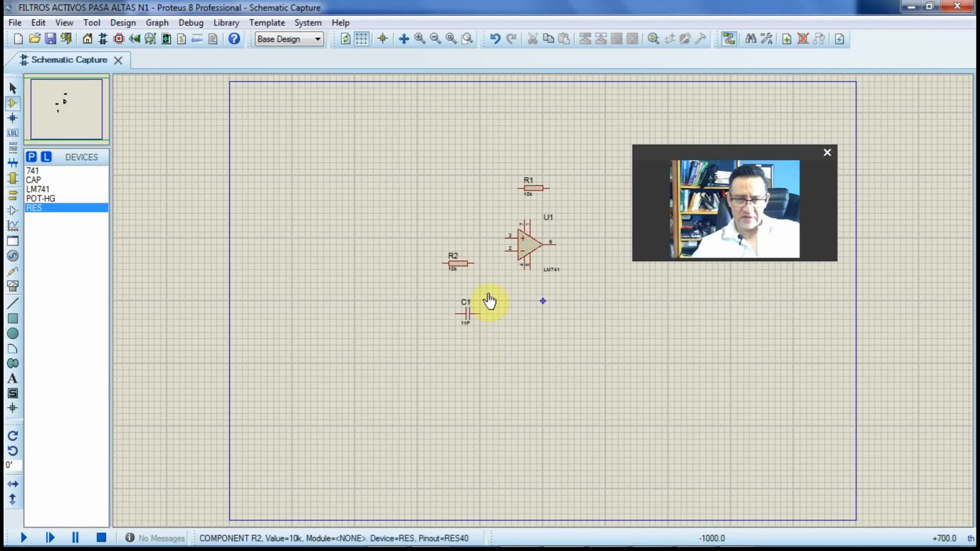
click(463, 269)
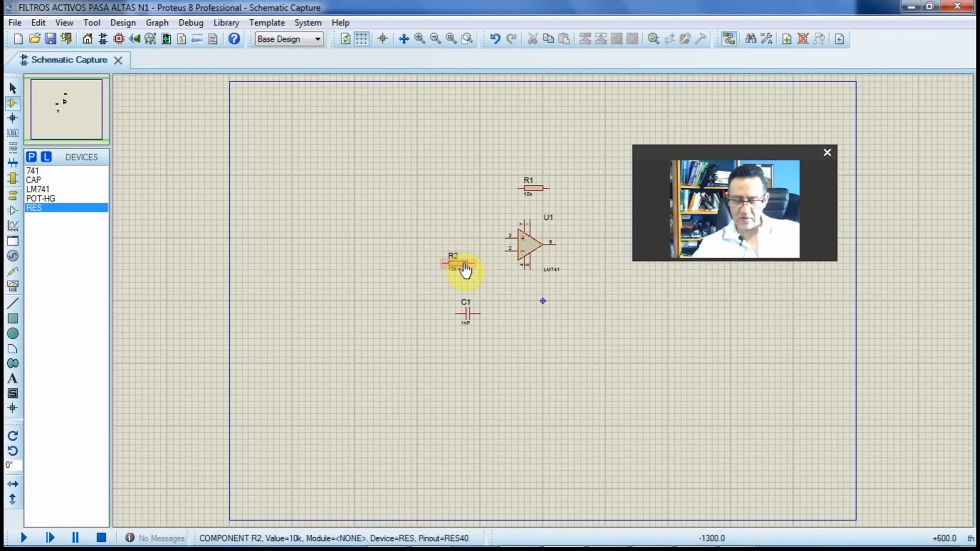
right_click(466, 260)
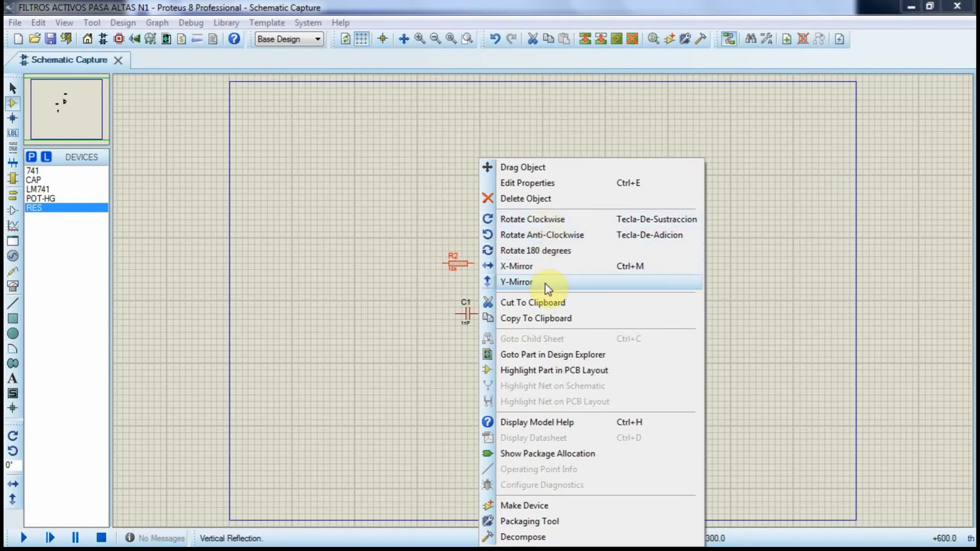
click(560, 234)
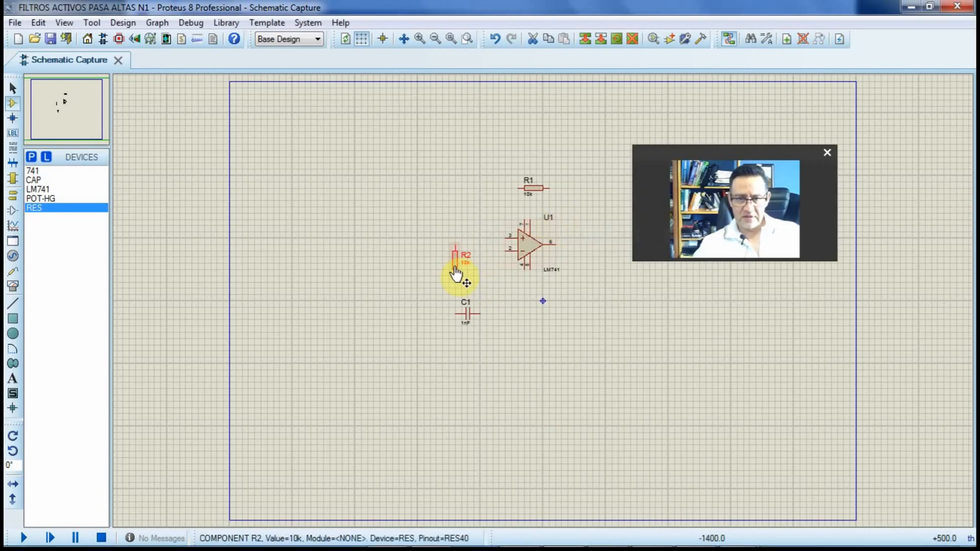
drag(456, 274, 484, 288)
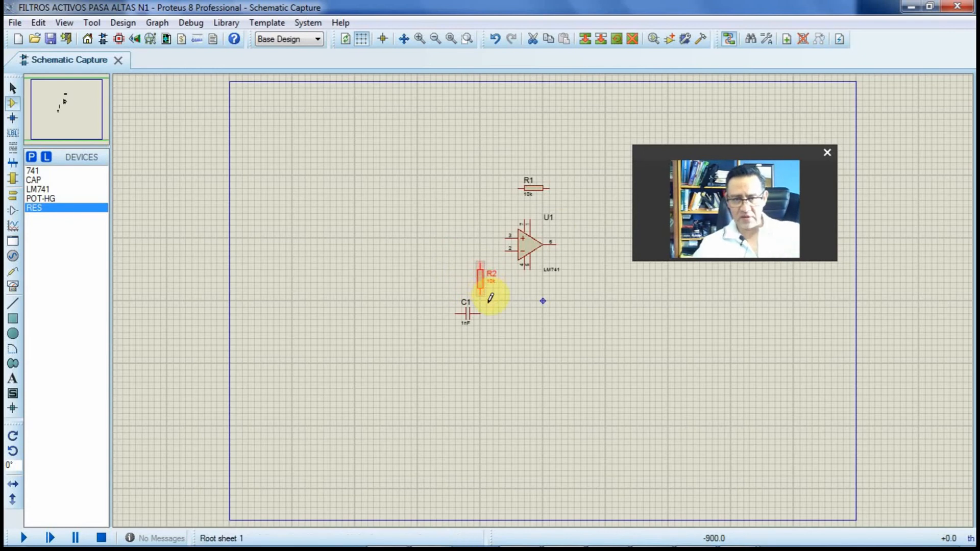
Check the slide again and move capacitor C1 to the left of R2, level with pin 2 of the LM741.
key(alt+Tab)
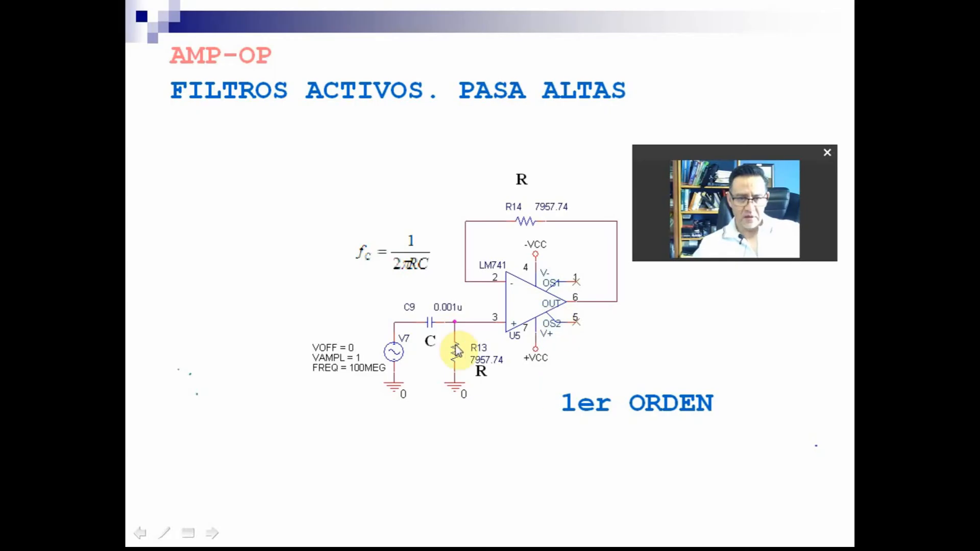
key(alt+Tab)
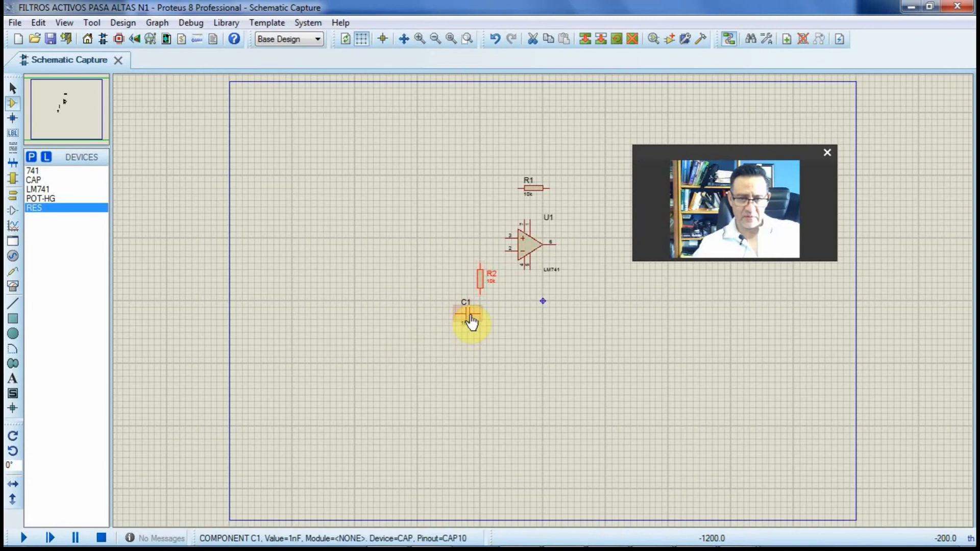
click(470, 320)
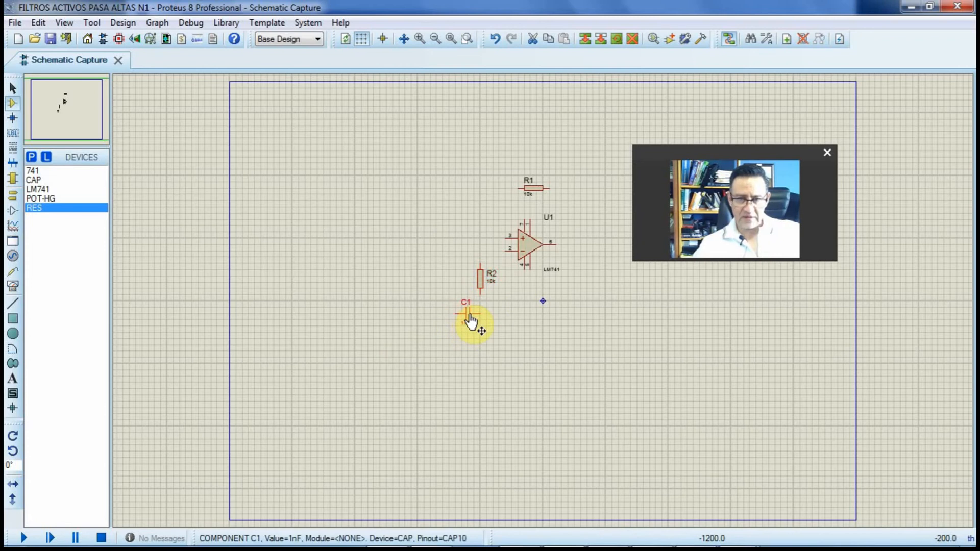
drag(476, 315, 435, 250)
click(477, 311)
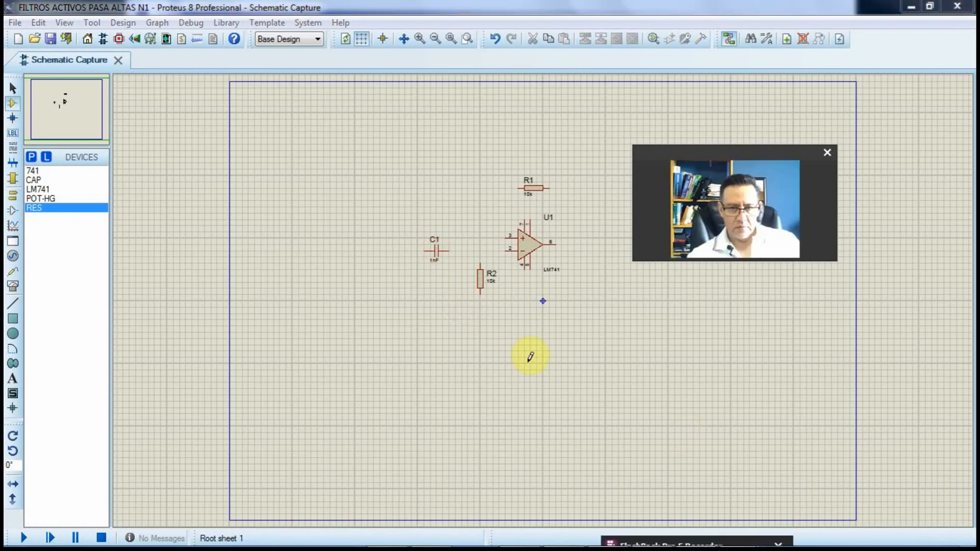
Review the slide, wire capacitor C1 to pin 2 of the LM741, and join R2's upper end to that wire.
key(alt+Tab)
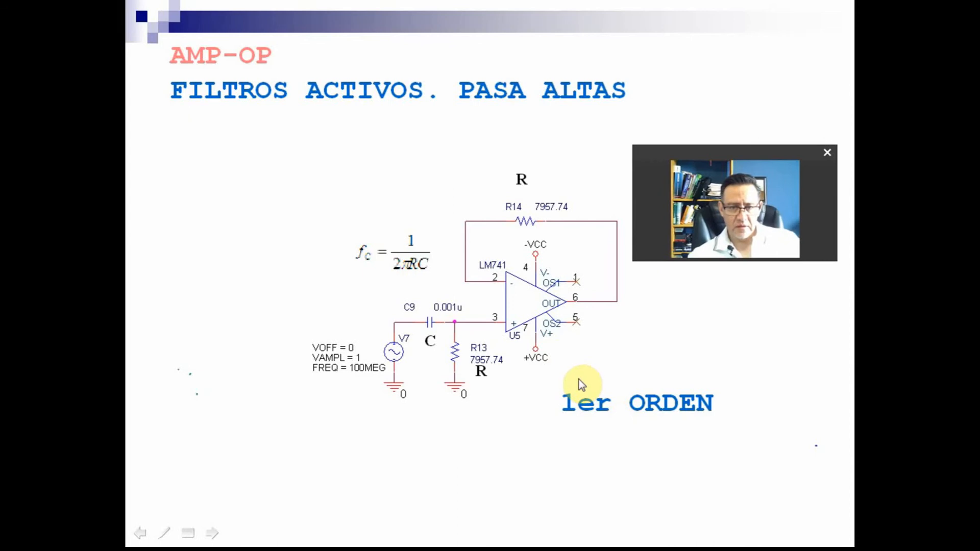
key(alt+Tab)
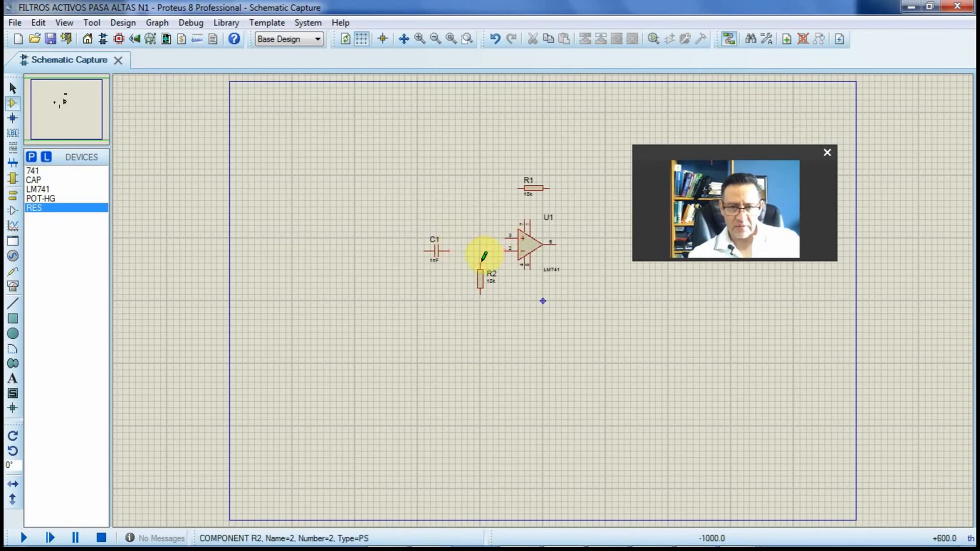
scroll(484, 255, up, 1)
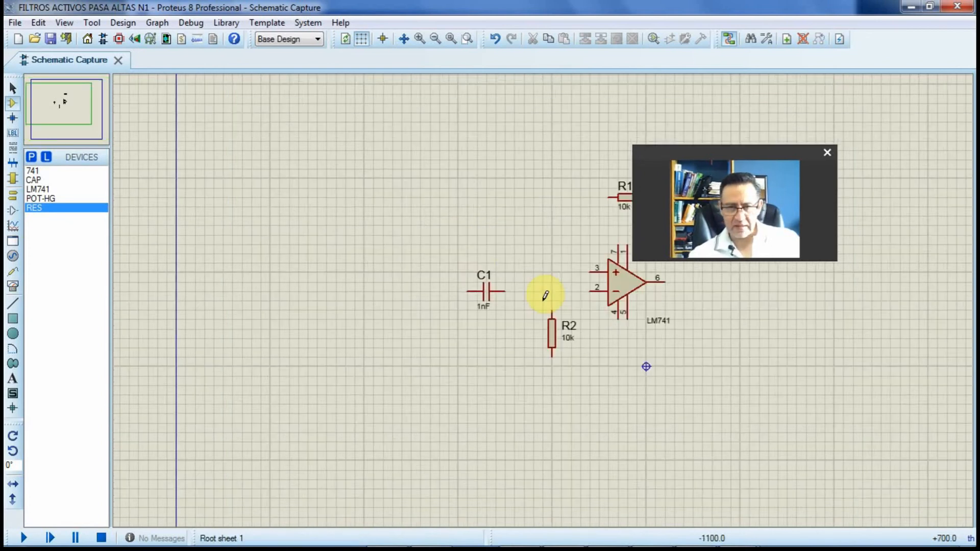
scroll(545, 295, up, 1)
drag(743, 152, 853, 116)
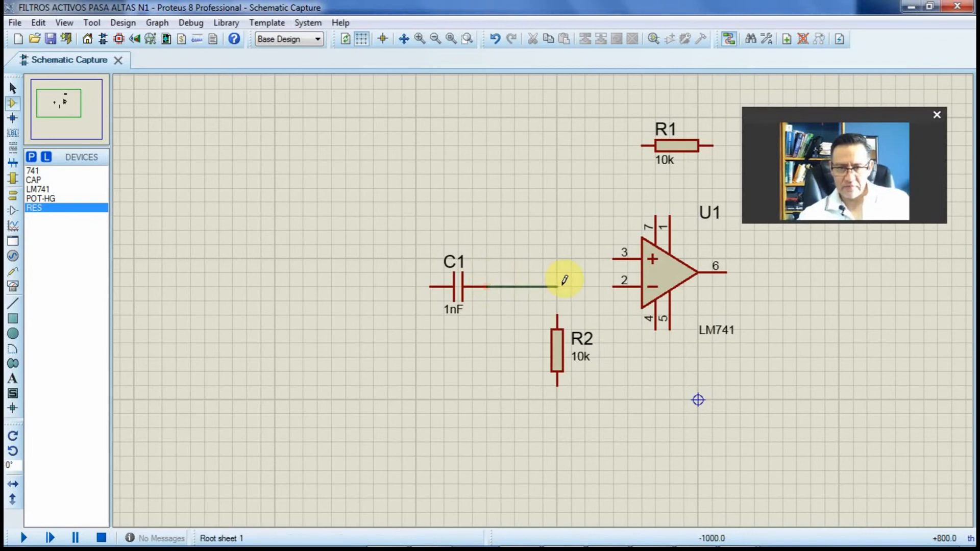
click(615, 283)
click(557, 316)
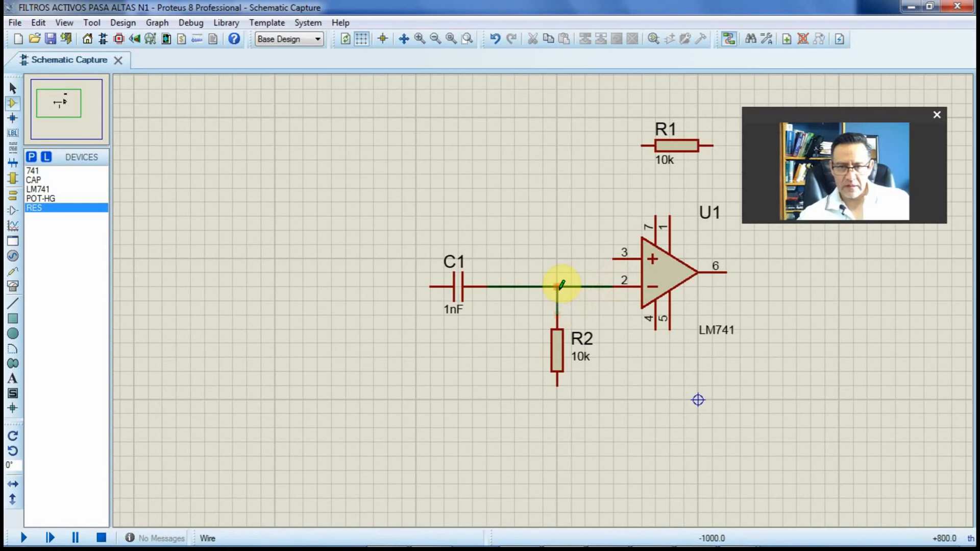
click(559, 288)
Wire resistor R1 as feedback between pin 3 and output pin 6 of the LM741.
click(640, 145)
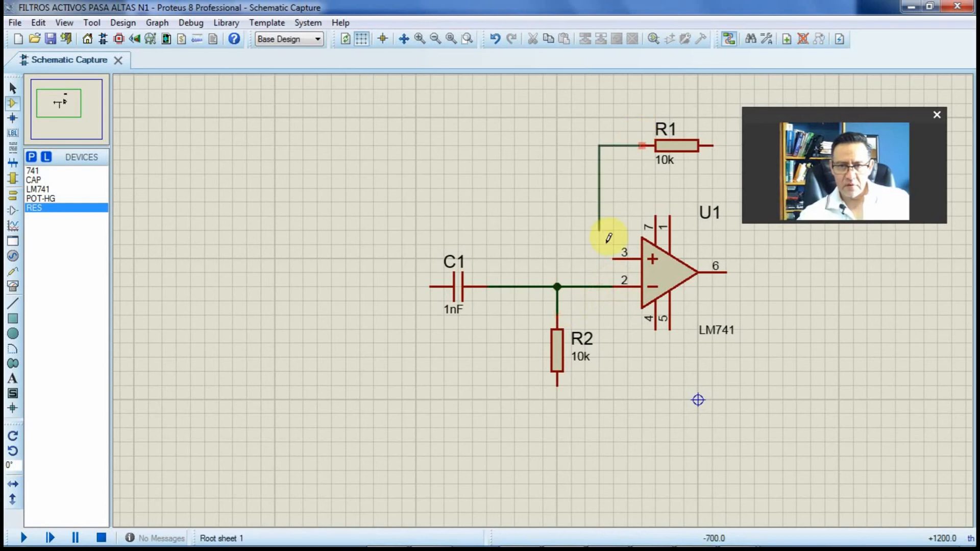
click(614, 258)
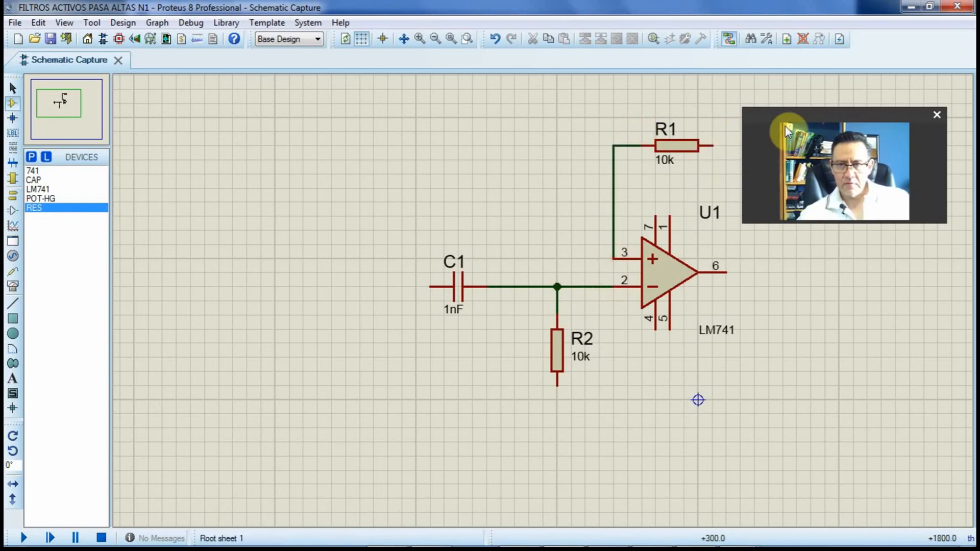
click(711, 145)
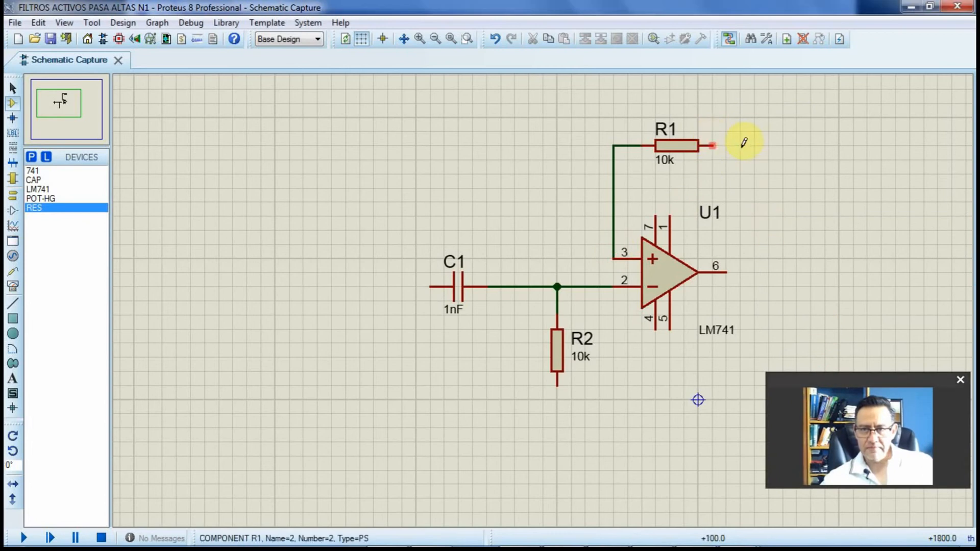
click(726, 271)
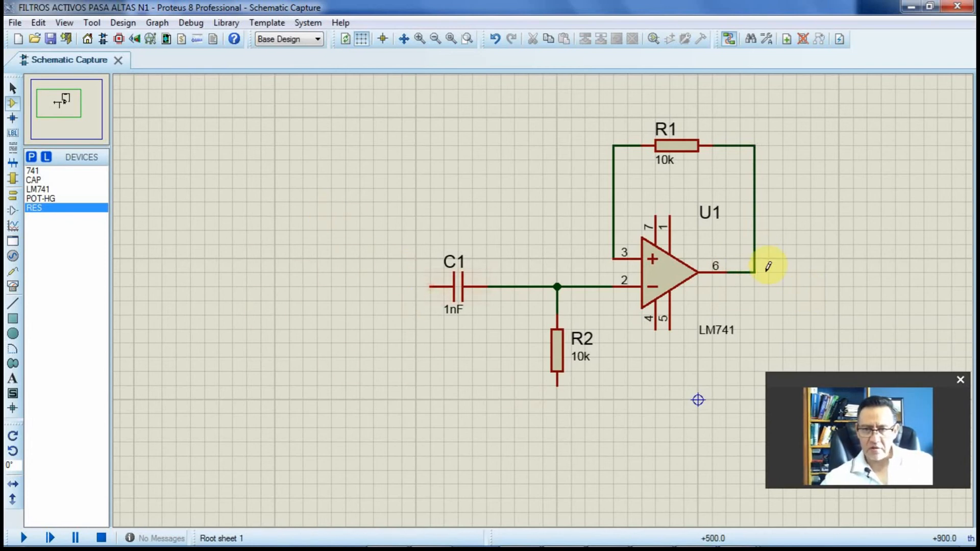
Place a GROUND terminal below resistor R2 and wire it to the resistor's lower end.
right_click(446, 191)
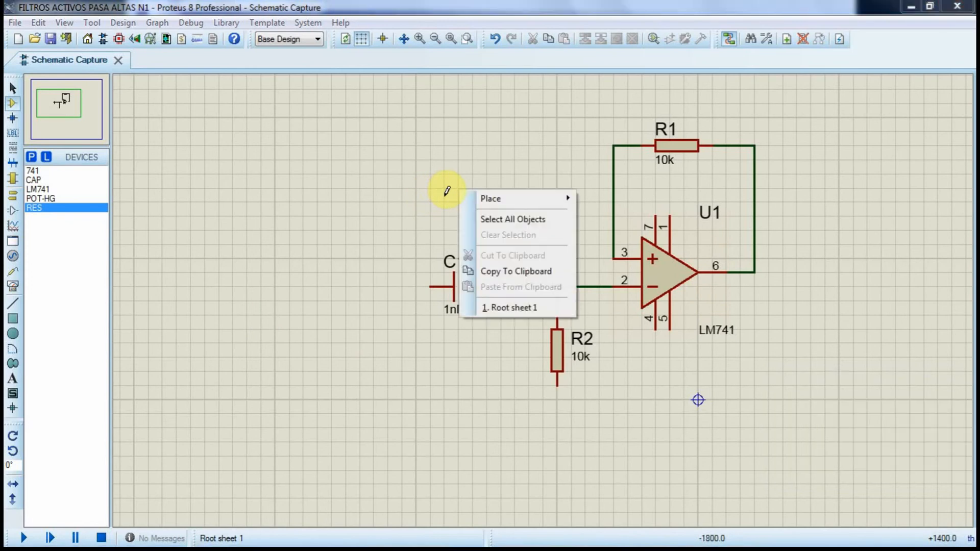
mouse_move(488, 201)
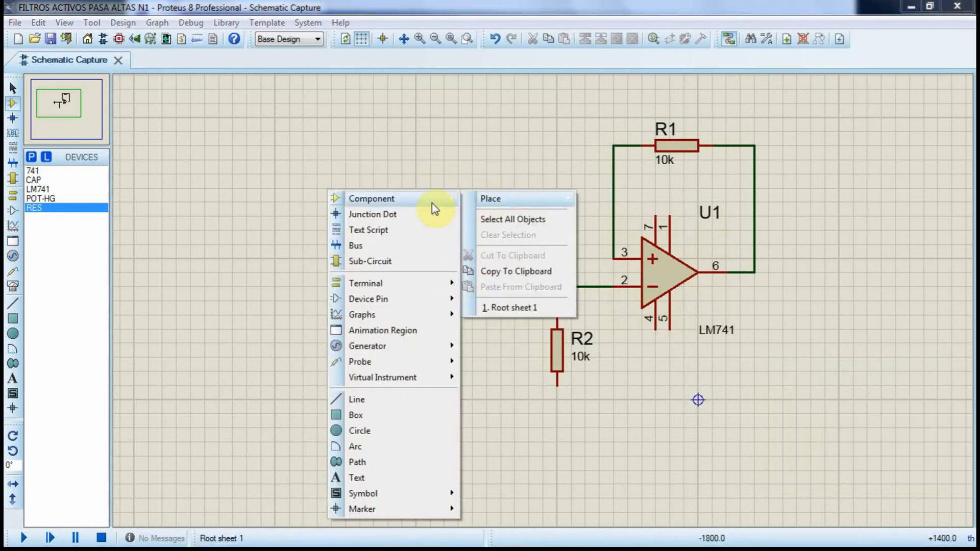
mouse_move(394, 279)
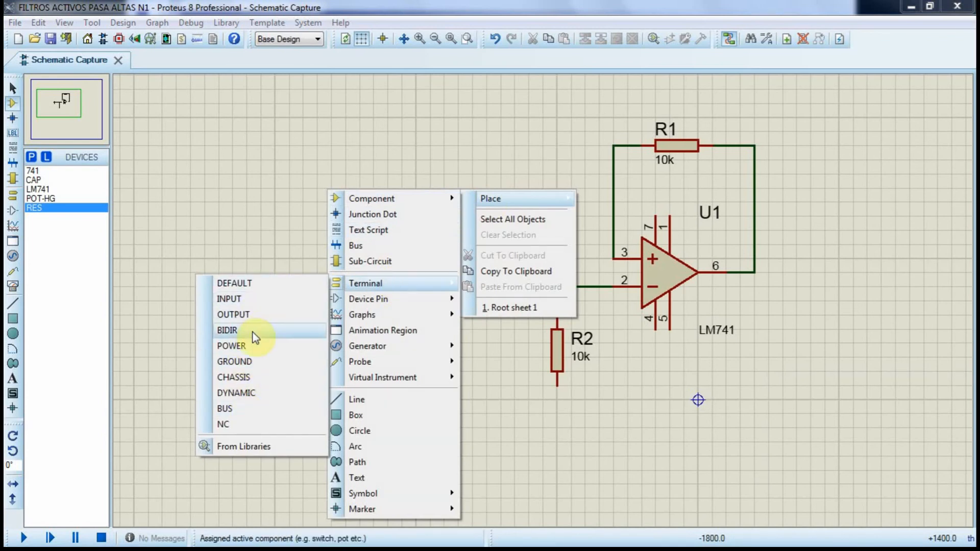
click(250, 362)
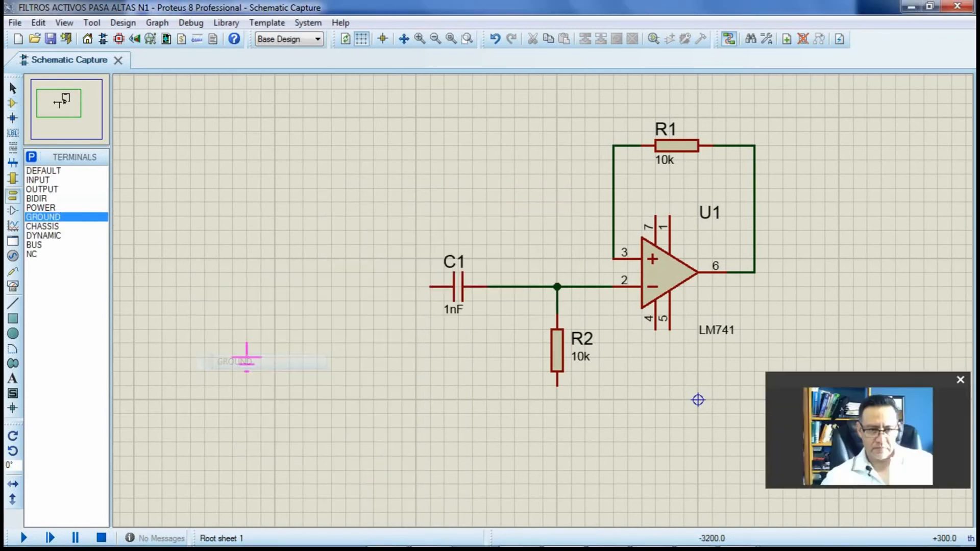
click(556, 429)
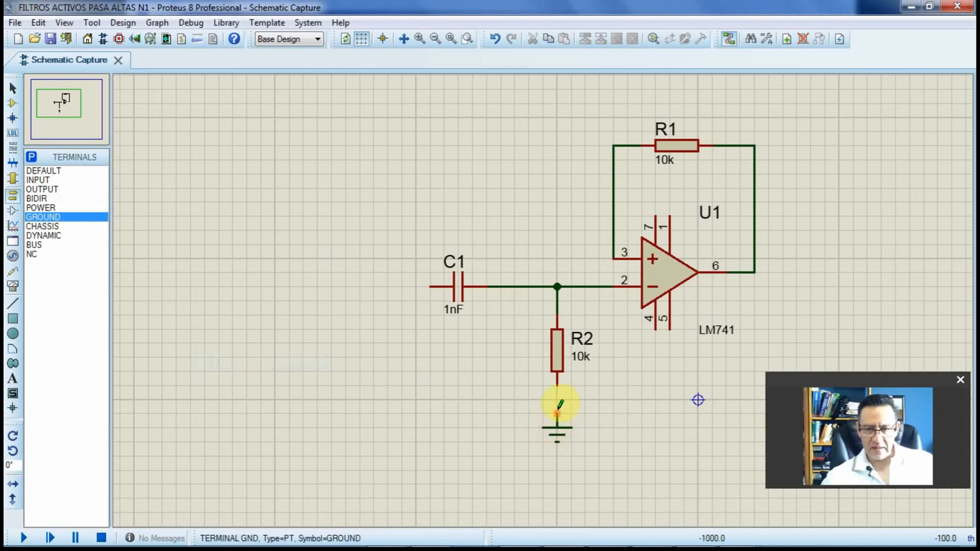
click(559, 405)
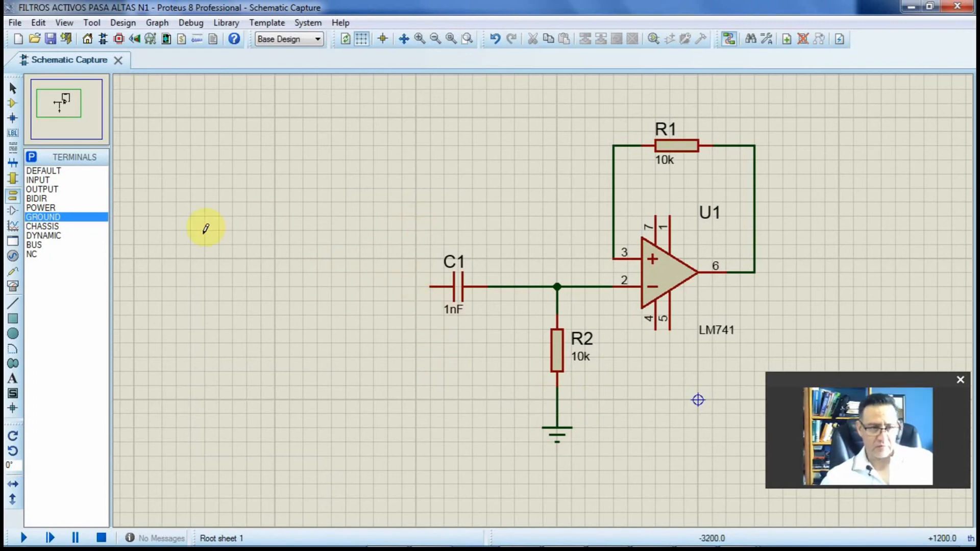
Place a SINE generator beside capacitor C1, wire it to the capacitor's free end, and compare the source with the slide.
click(13, 257)
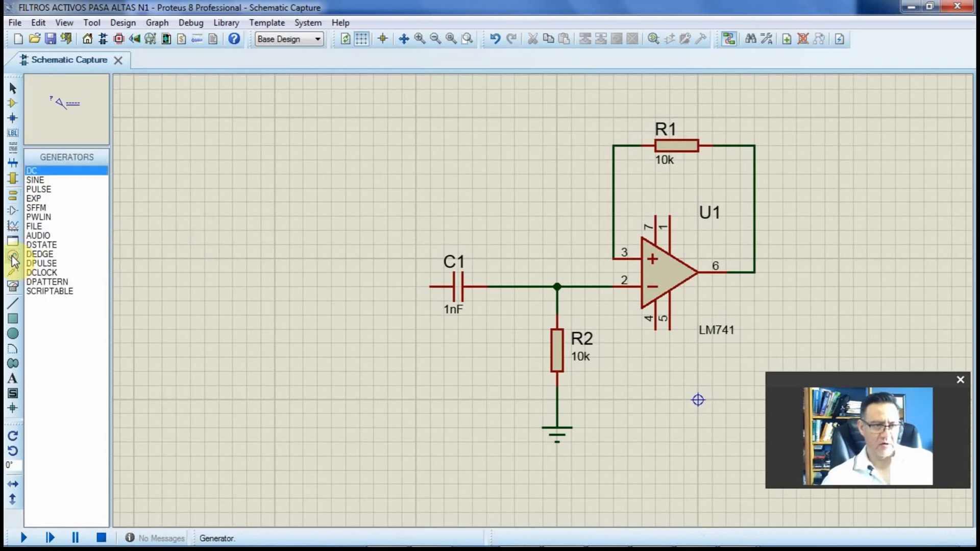
click(34, 180)
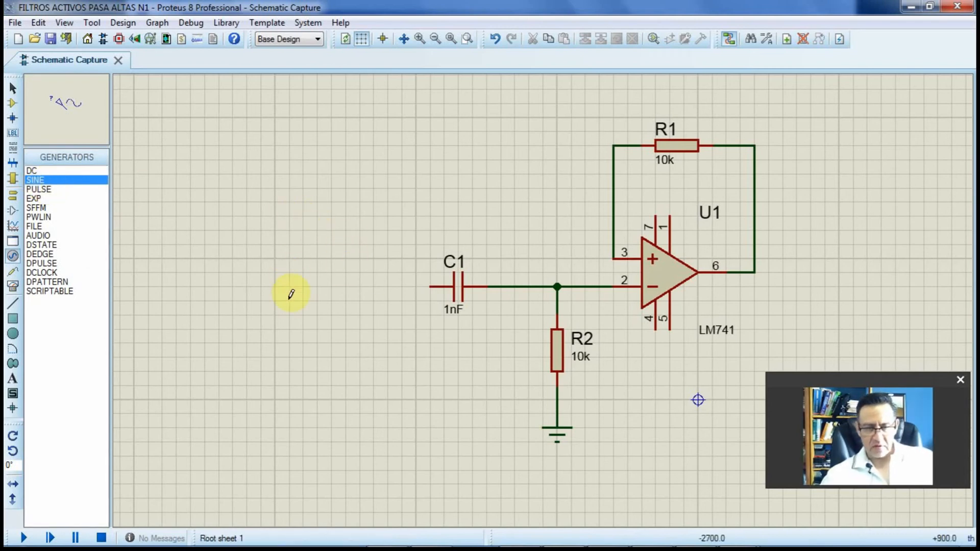
click(392, 264)
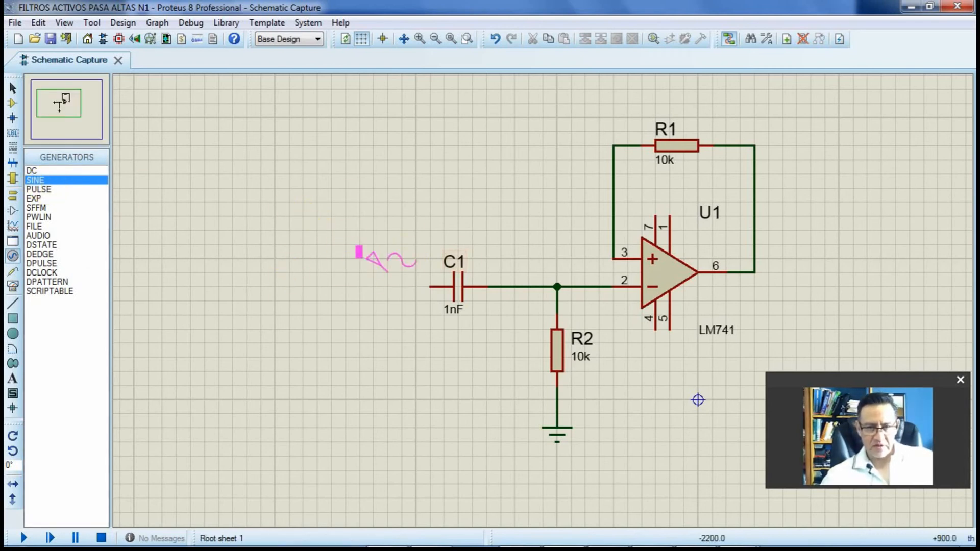
click(389, 284)
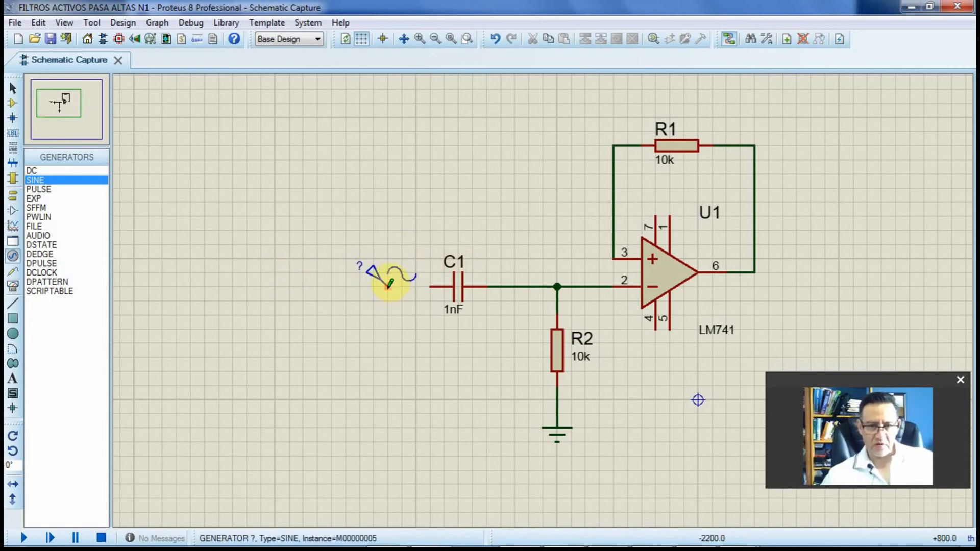
click(388, 285)
click(428, 284)
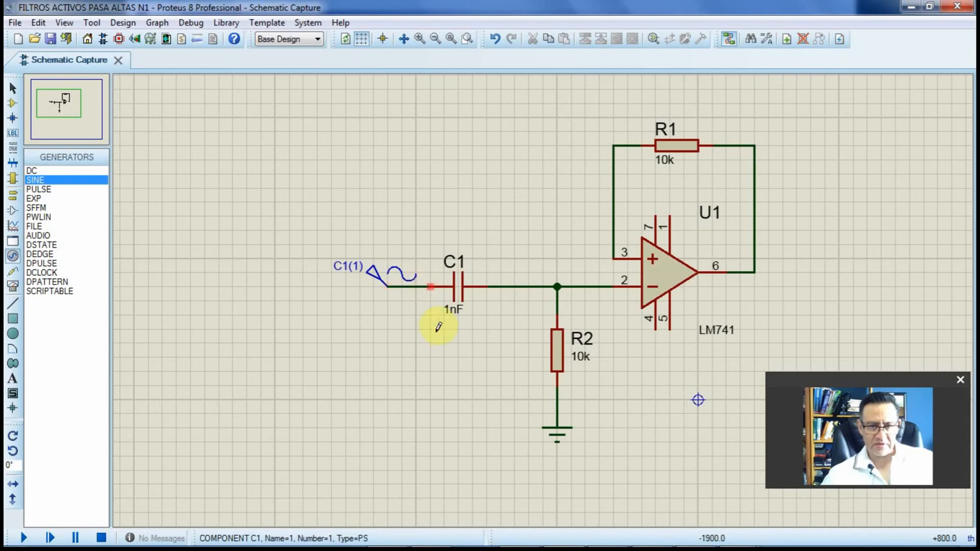
key(alt+Tab)
key(alt+Tab)
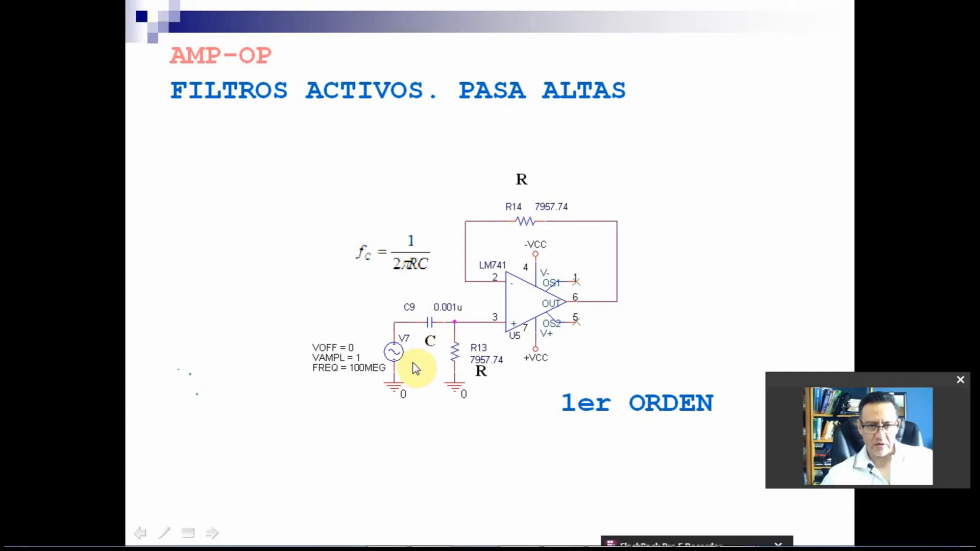
key(alt+Tab)
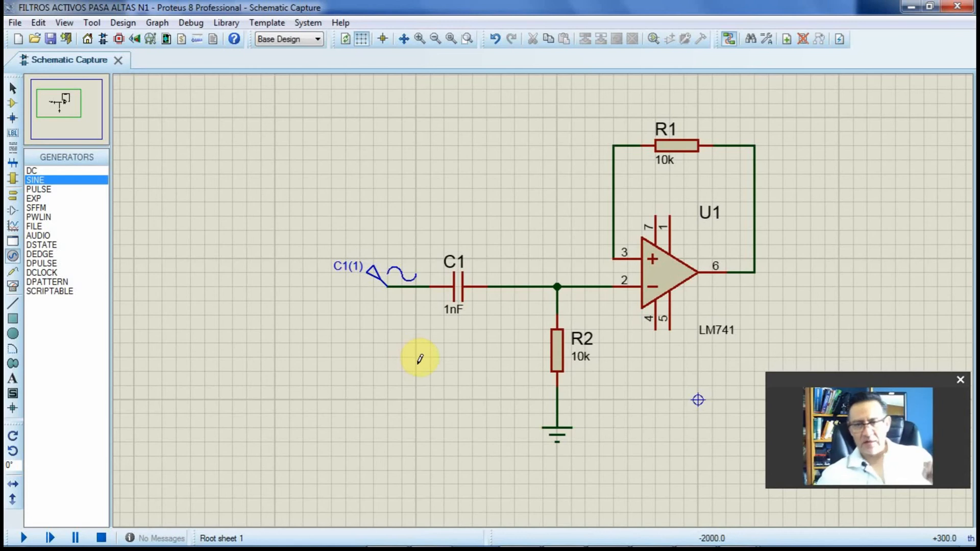
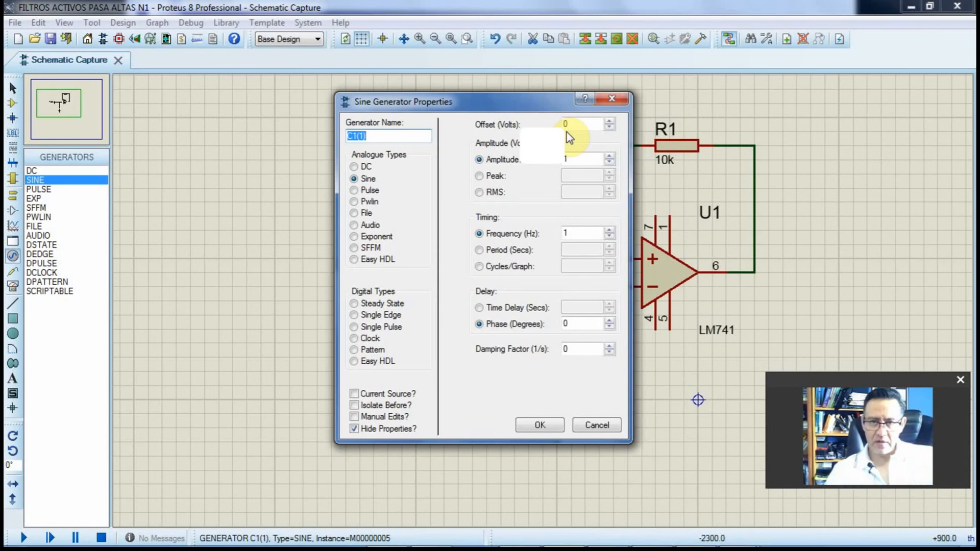
Switch to the slide and sketch low-pass, high-pass and band-pass response curves below the circuit.
drag(558, 101, 494, 108)
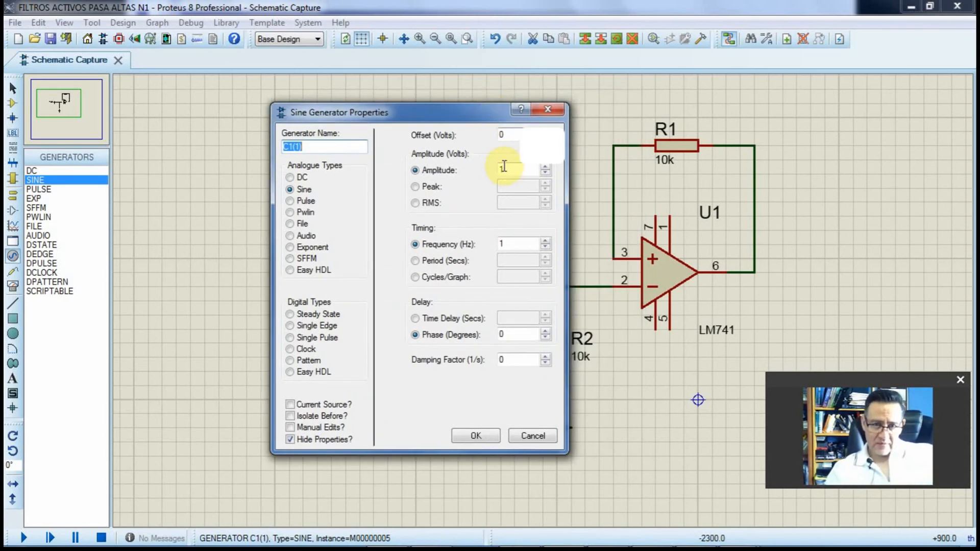
key(alt+Tab)
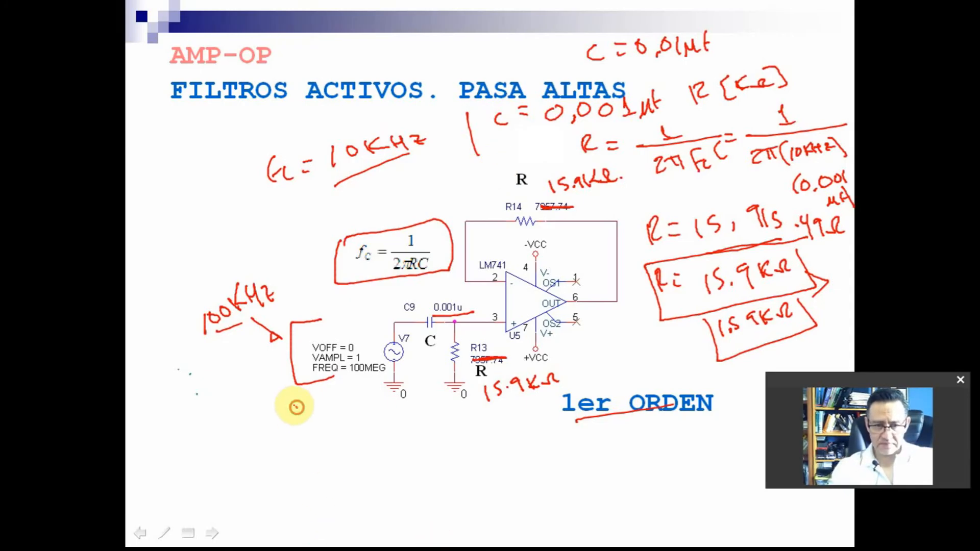
mouse_move(295, 407)
mouse_down()
mouse_move(302, 467)
mouse_move(377, 448)
mouse_up()
mouse_move(292, 421)
mouse_down()
mouse_move(331, 414)
mouse_move(360, 444)
mouse_move(394, 407)
mouse_move(433, 402)
mouse_up()
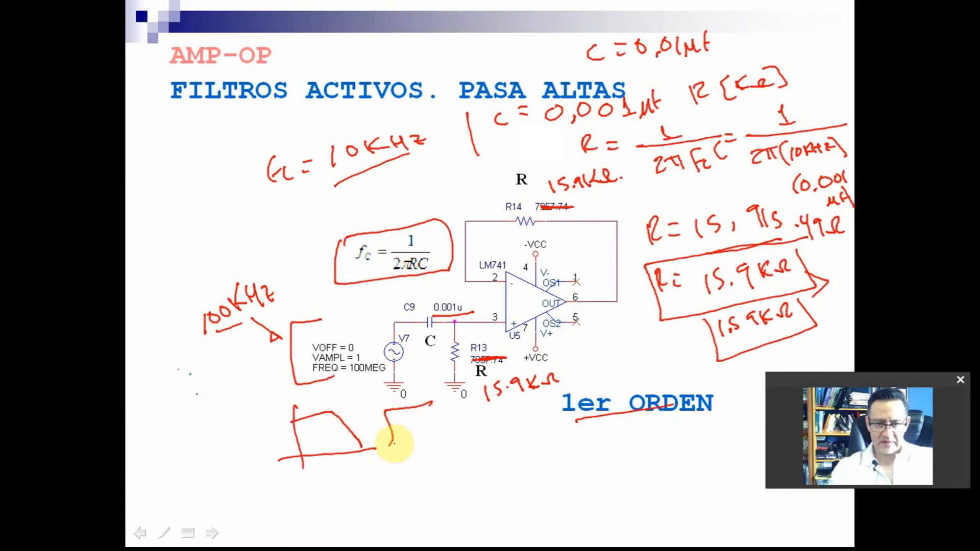
drag(393, 444, 440, 437)
drag(393, 470, 407, 513)
mouse_move(382, 506)
mouse_down()
mouse_move(451, 497)
mouse_move(412, 502)
mouse_move(433, 475)
mouse_move(459, 493)
mouse_up()
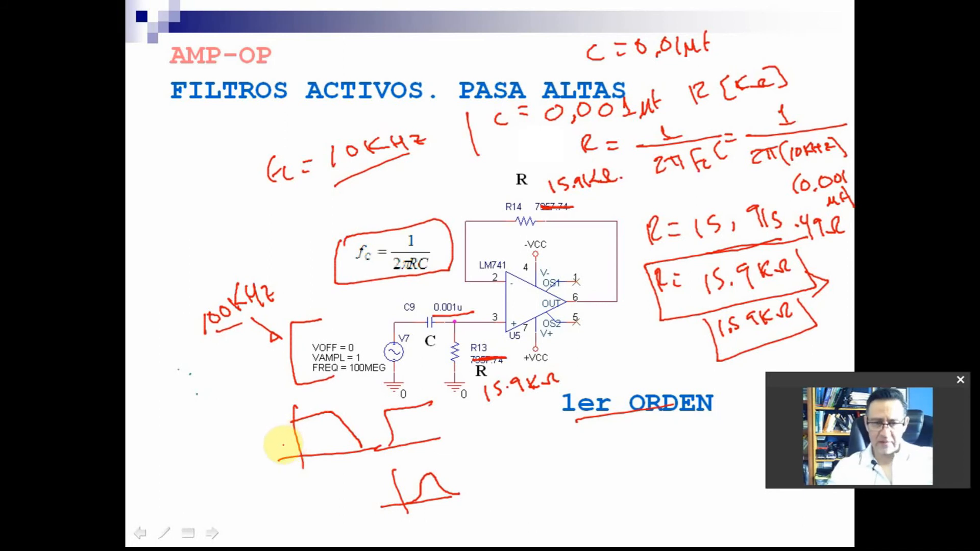
Annotate the low-pass curve with the 1 Vp and 0.707 levels and the band-pass curve with 1 Vp.
drag(291, 434, 306, 432)
click(205, 452)
mouse_move(192, 440)
mouse_down()
mouse_move(235, 431)
mouse_move(250, 439)
mouse_move(275, 422)
mouse_move(229, 415)
mouse_move(244, 408)
mouse_move(264, 420)
mouse_up()
drag(257, 406, 223, 408)
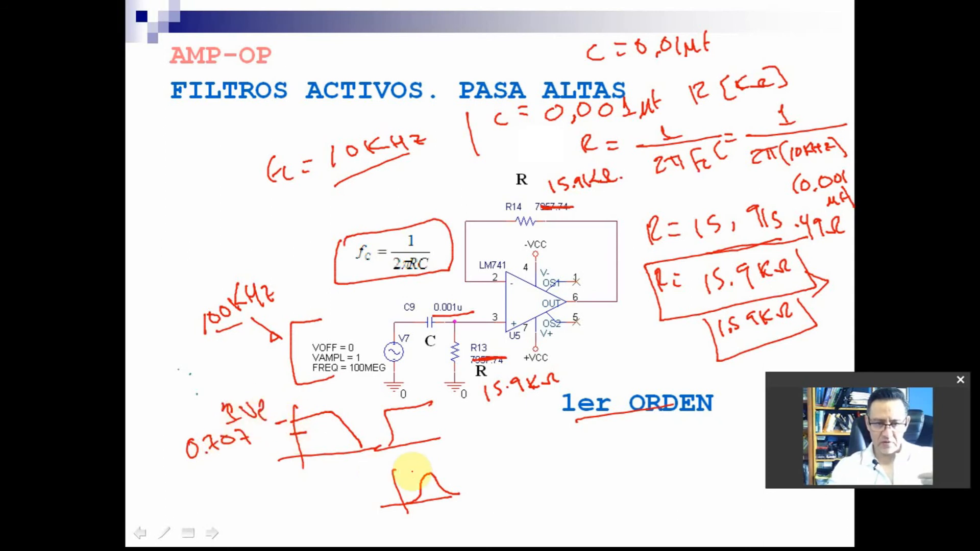
mouse_move(342, 489)
mouse_down()
mouse_move(367, 481)
mouse_move(359, 480)
mouse_move(367, 493)
mouse_move(371, 486)
mouse_move(363, 488)
mouse_up()
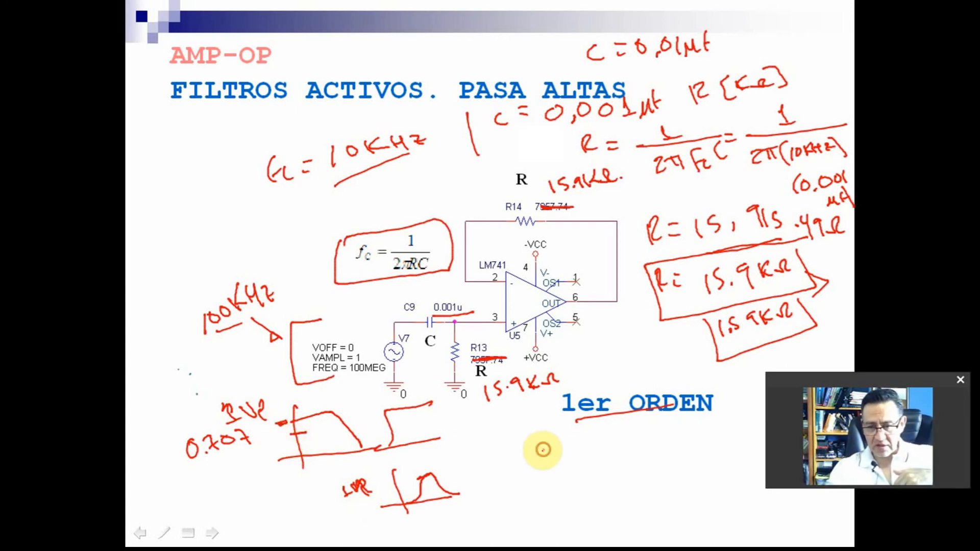
Sketch a second band-pass curve with 20V and 0.707 levels, mark its cutoff frequencies and cross out their label.
drag(542, 449, 561, 505)
mouse_move(538, 493)
mouse_down()
mouse_move(594, 479)
mouse_move(582, 472)
mouse_move(596, 481)
mouse_up()
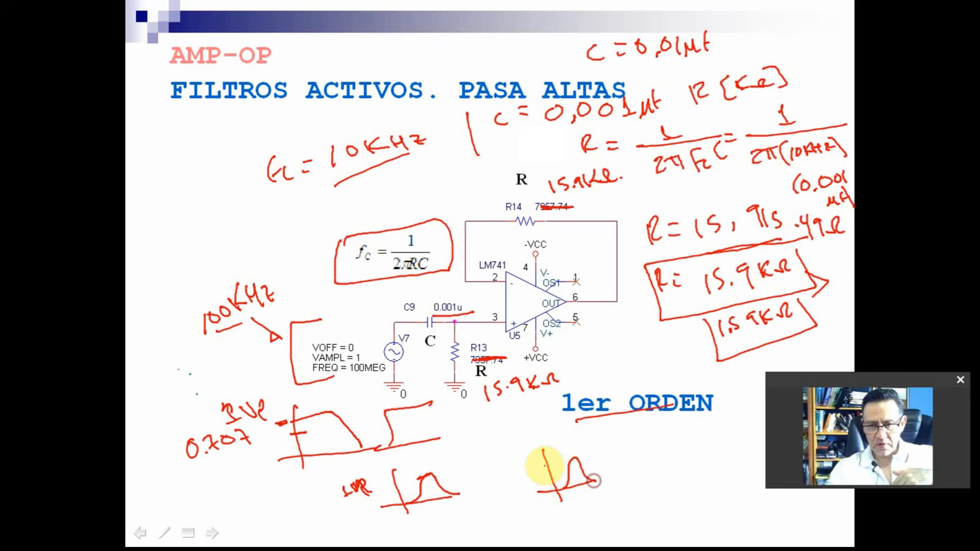
mouse_move(540, 468)
mouse_down()
mouse_move(554, 462)
mouse_move(609, 477)
mouse_up()
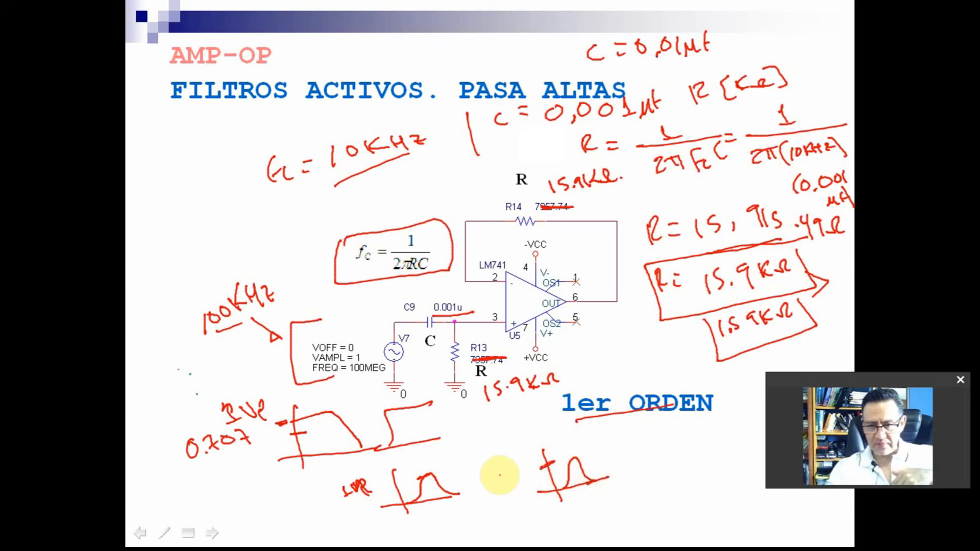
mouse_move(492, 468)
mouse_down()
mouse_move(500, 477)
mouse_move(521, 457)
mouse_up()
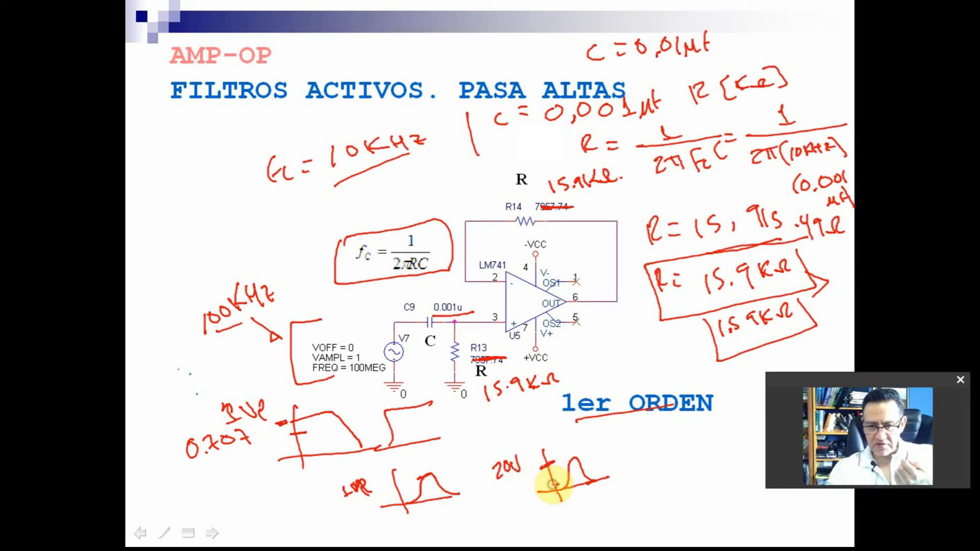
mouse_move(511, 493)
mouse_down()
mouse_move(514, 502)
mouse_move(523, 490)
mouse_up()
mouse_move(527, 489)
mouse_down()
mouse_move(532, 496)
mouse_move(594, 469)
mouse_move(582, 501)
mouse_move(600, 495)
mouse_move(575, 528)
mouse_up()
drag(571, 513, 602, 516)
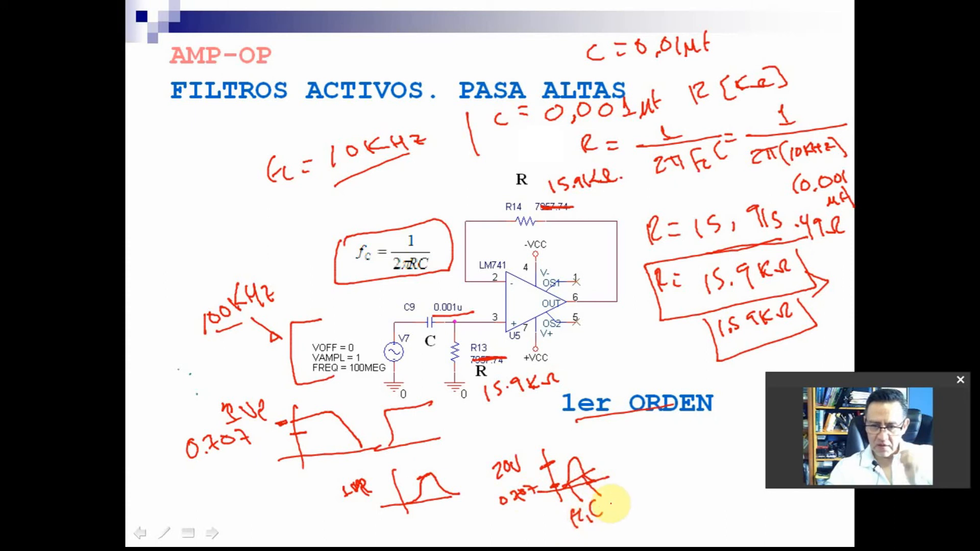
mouse_move(603, 498)
mouse_down()
mouse_move(579, 535)
mouse_move(606, 520)
mouse_up()
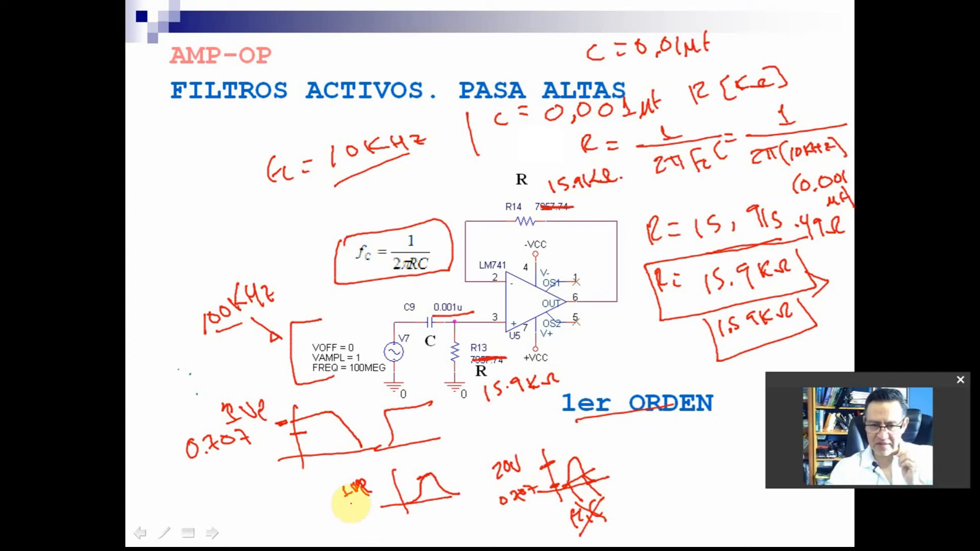
Mark the 0.707 level on the first band-pass curve and label its lower and upper cutoff frequencies fc1 and fc2.
drag(393, 491, 414, 485)
drag(418, 481, 431, 480)
drag(357, 505, 370, 496)
click(362, 502)
click(363, 508)
drag(377, 493, 428, 528)
drag(435, 519, 441, 527)
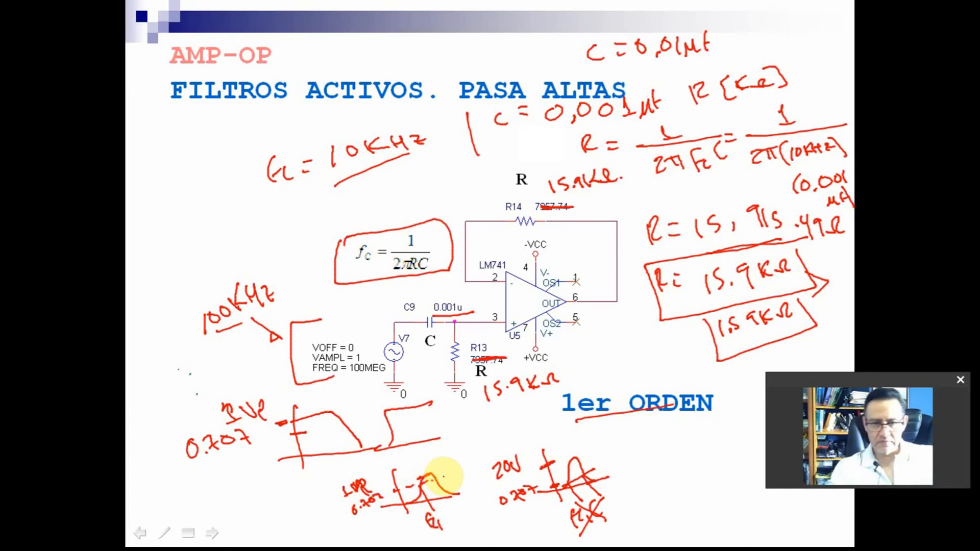
drag(435, 478, 465, 519)
drag(461, 512, 470, 510)
drag(473, 511, 474, 517)
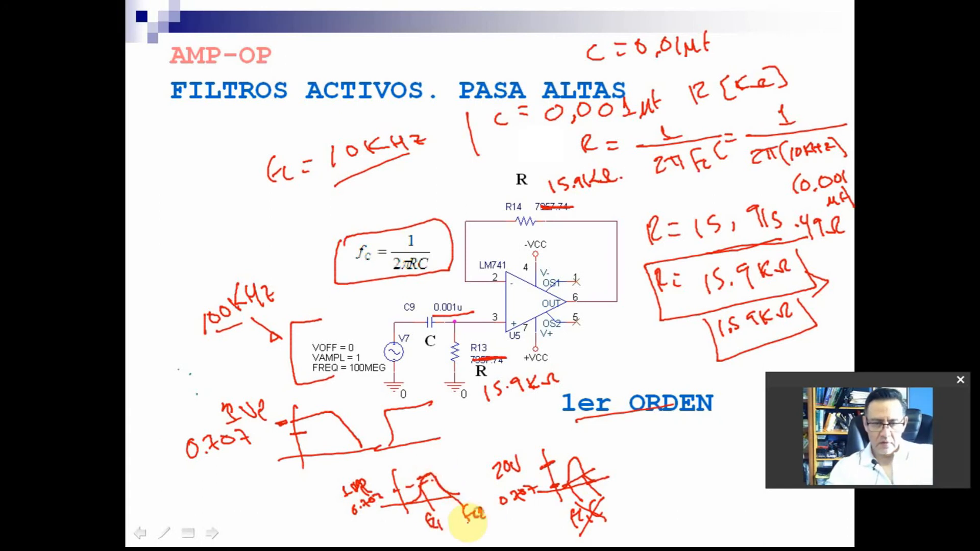
Return to Proteus and set the sine generator's frequency to 100k Hz.
key(alt+Tab)
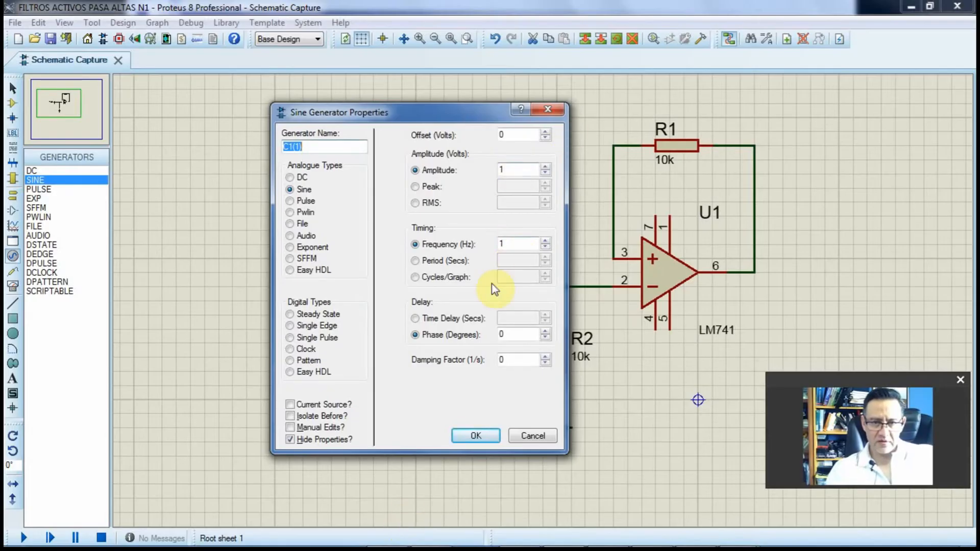
drag(514, 244, 486, 243)
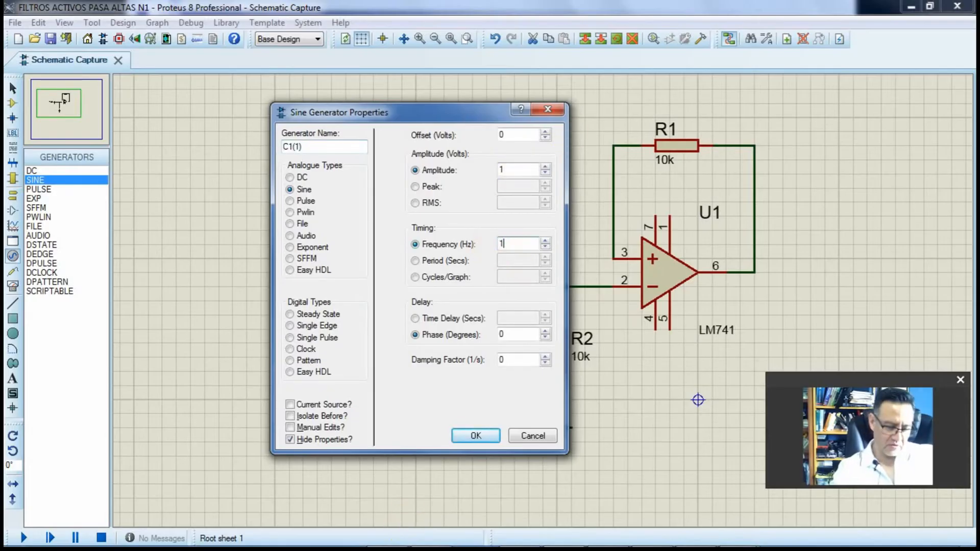
text(00k)
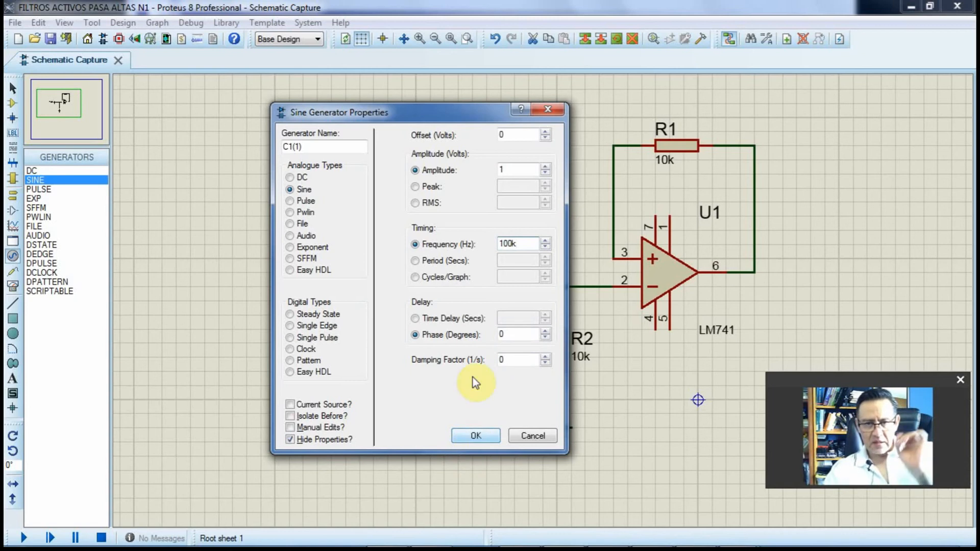
click(474, 434)
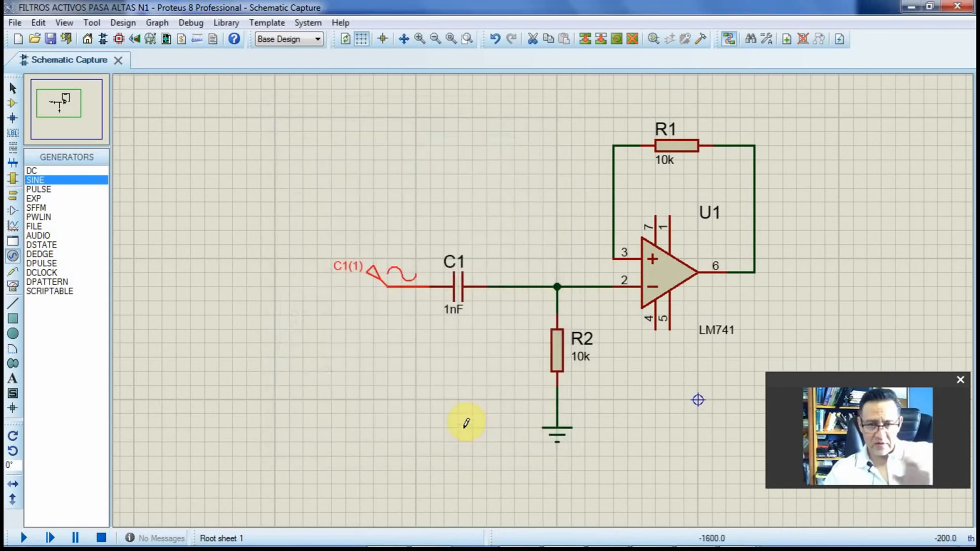
Turn off Hide Properties for the sine generator so its parameters are shown on the schematic.
double_click(376, 283)
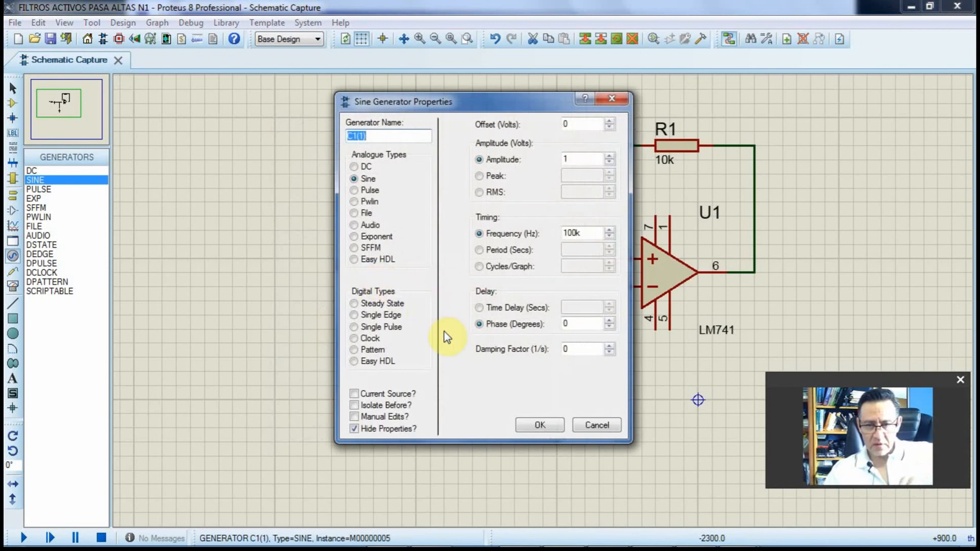
click(354, 428)
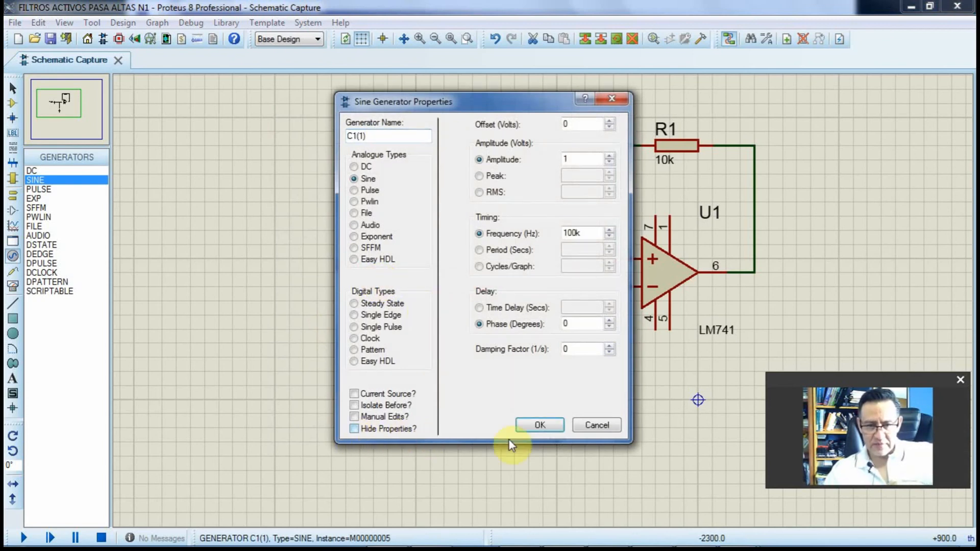
click(538, 425)
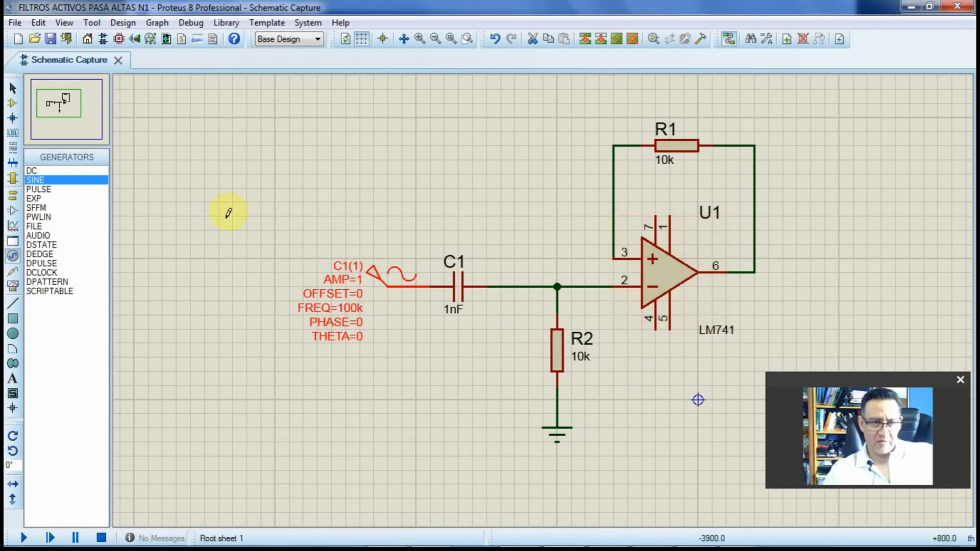
Place one DC generator above pin 7 and another below pin 4 of the LM741, rotating the lower one anti-clockwise.
click(13, 260)
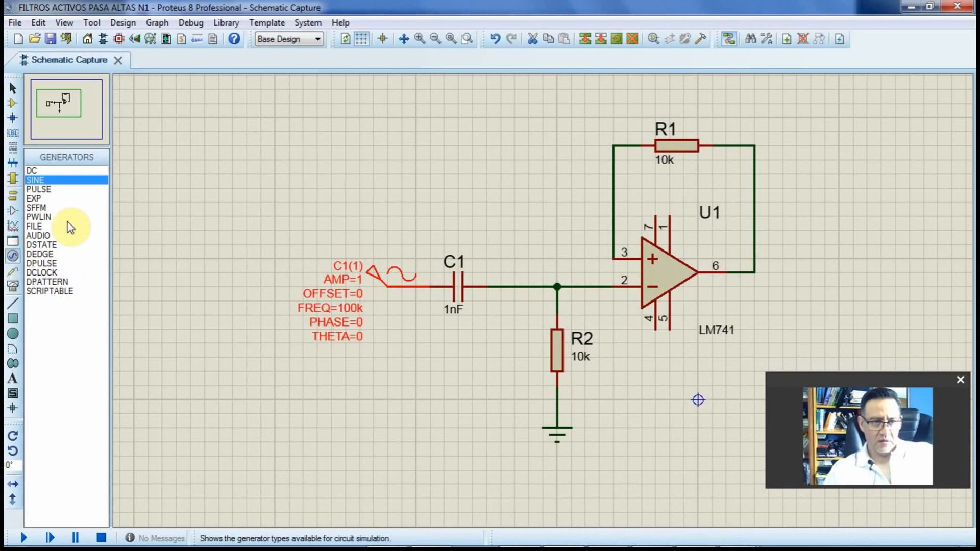
click(38, 172)
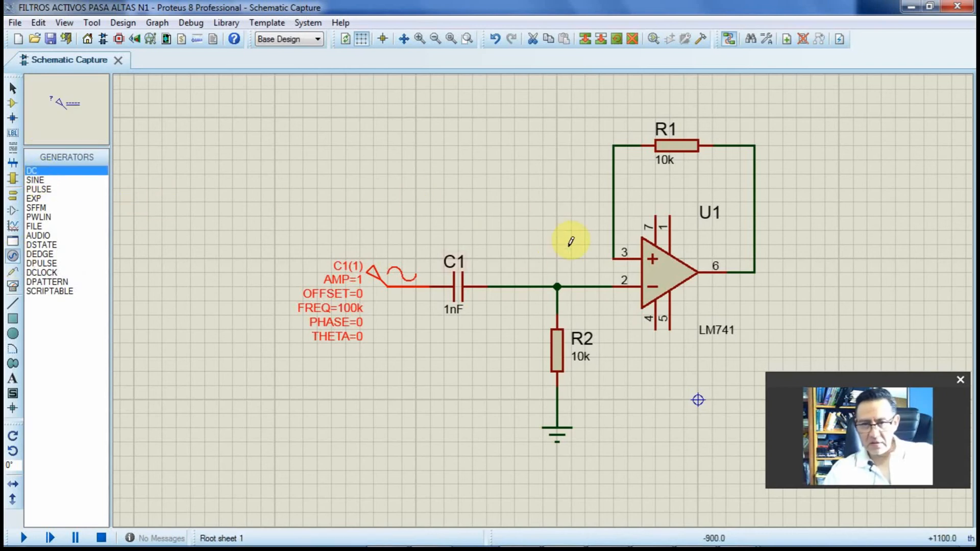
click(643, 191)
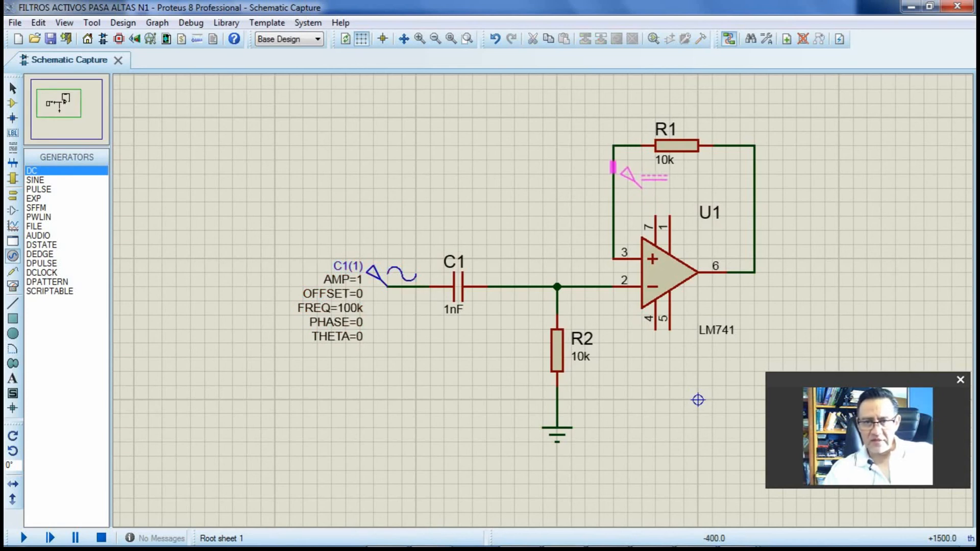
click(656, 183)
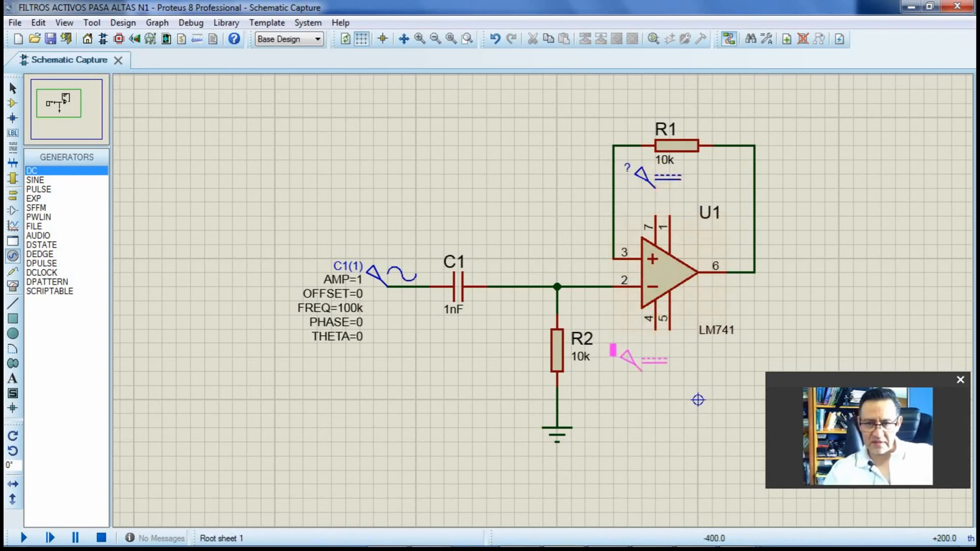
click(655, 367)
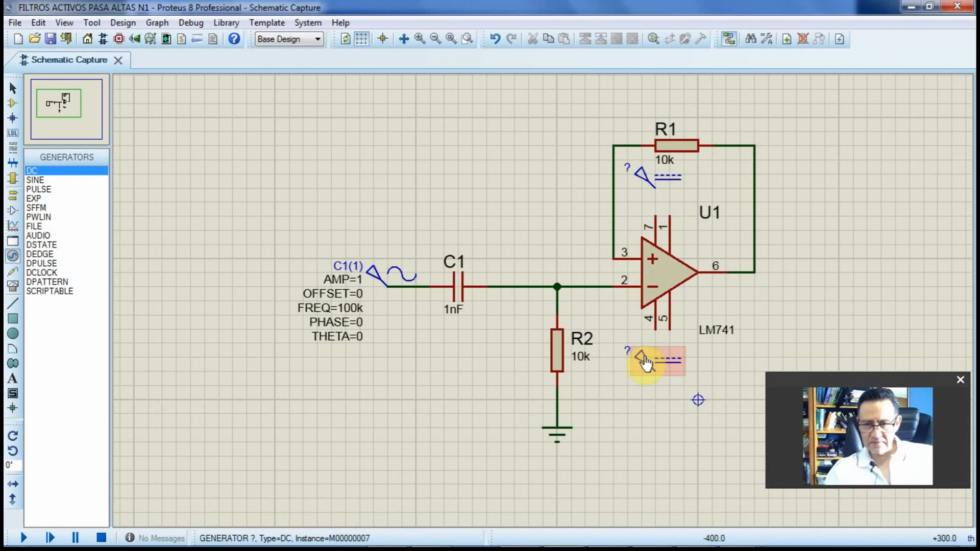
right_click(645, 358)
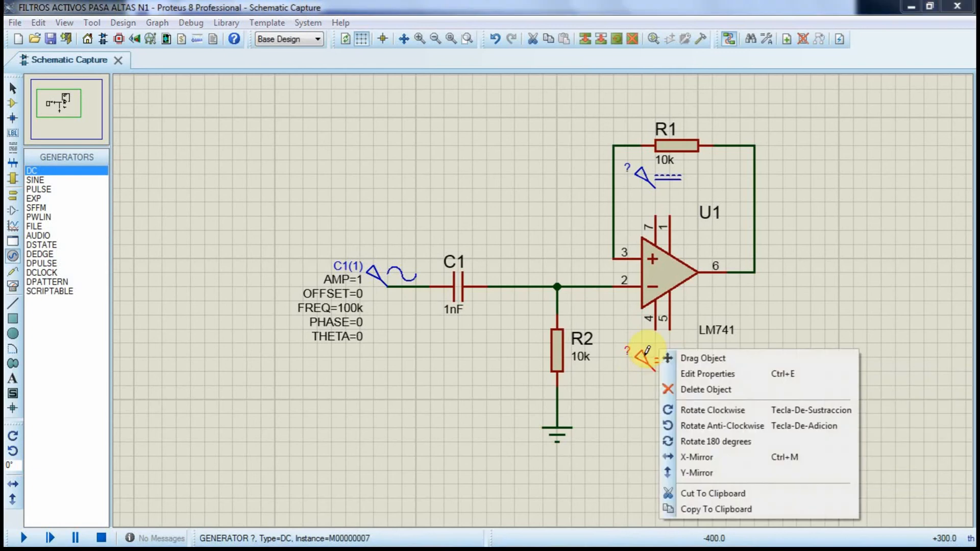
click(706, 427)
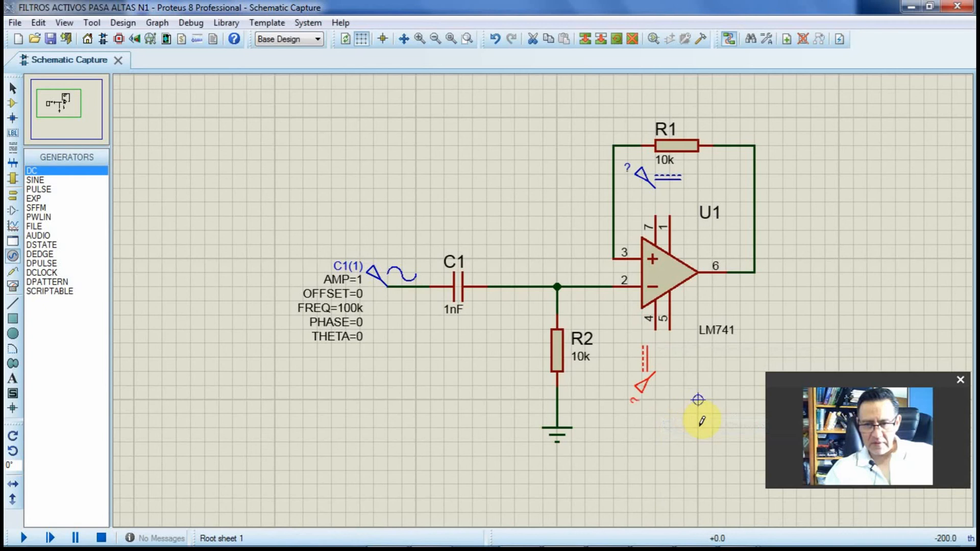
Wire the lower DC generator to pin 4 and the upper DC generator to pin 7 of the LM741.
click(656, 329)
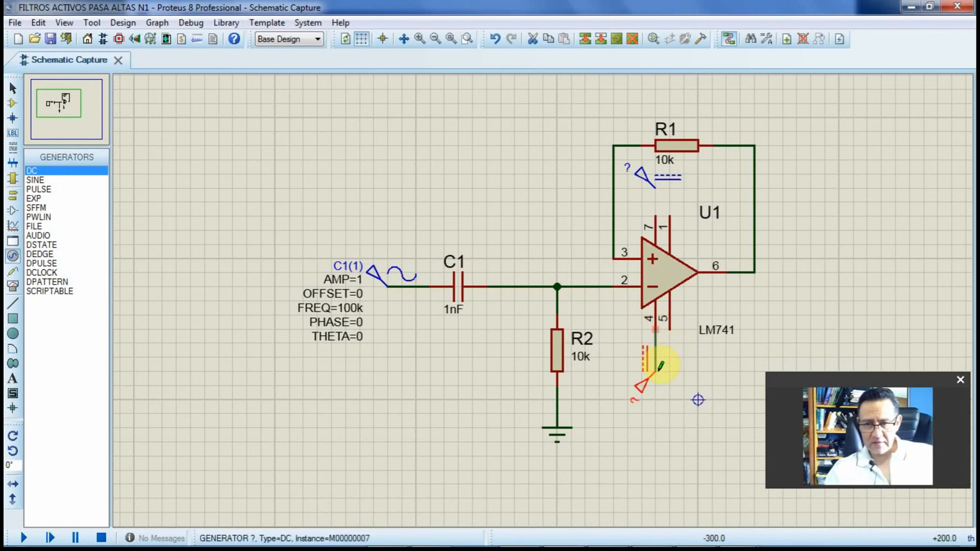
click(655, 375)
click(656, 213)
click(654, 186)
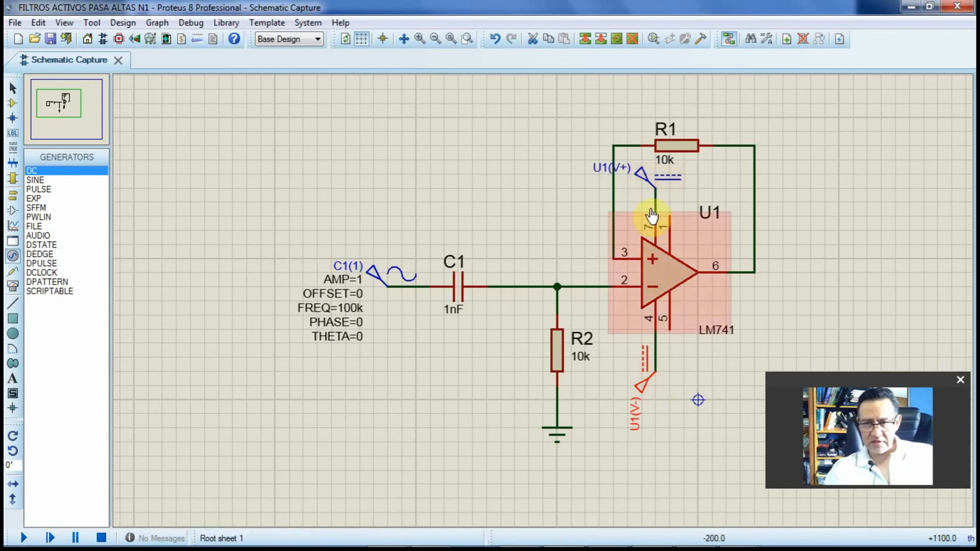
Set the voltage of the DC generator on pin 7 to 12 volts.
double_click(641, 182)
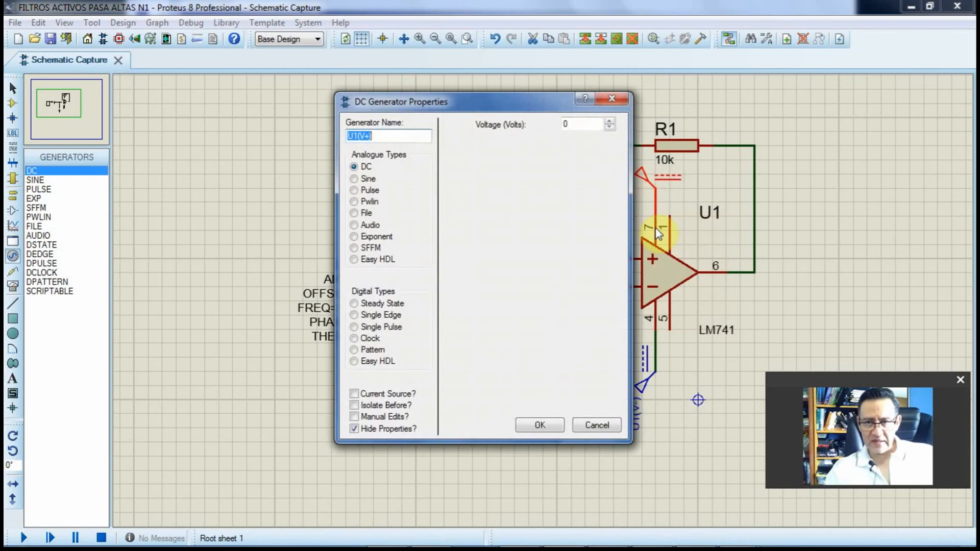
double_click(572, 125)
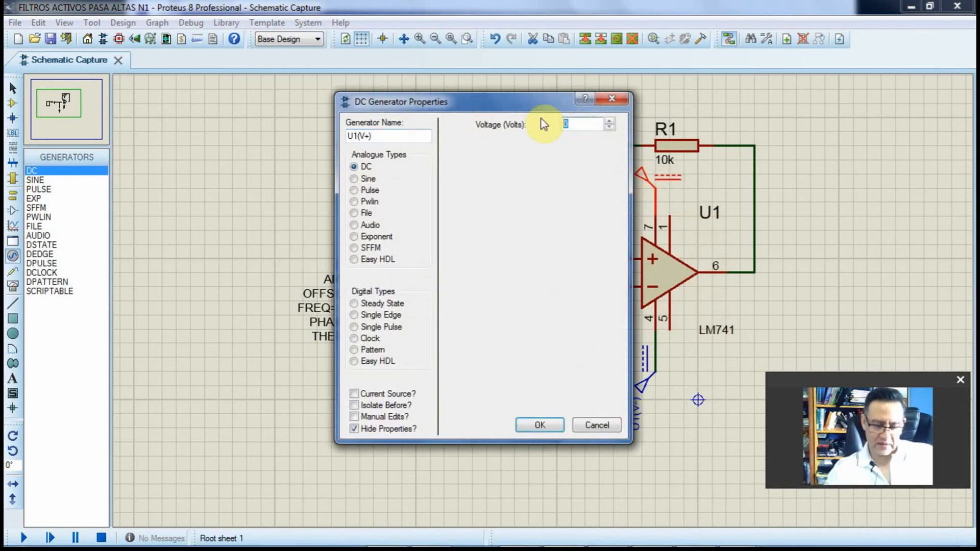
text(12)
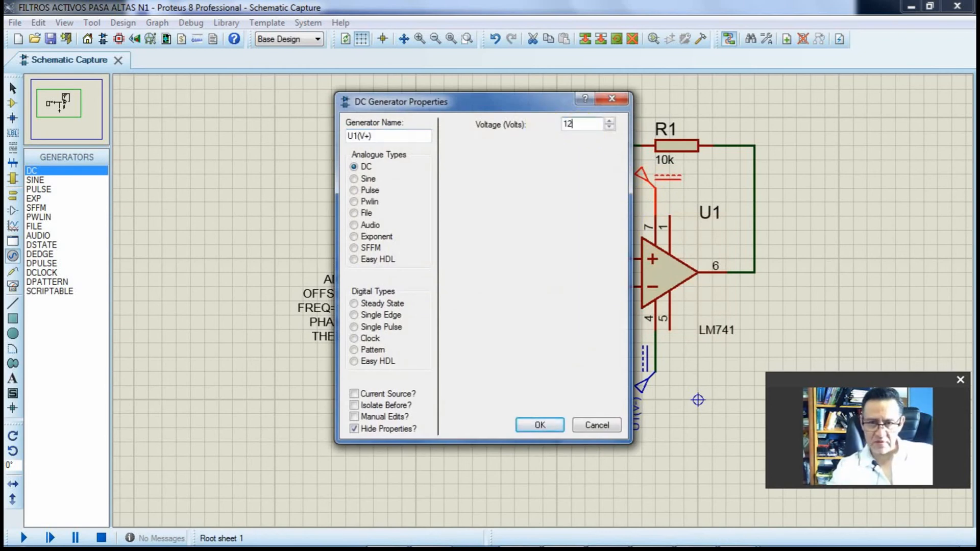
click(540, 423)
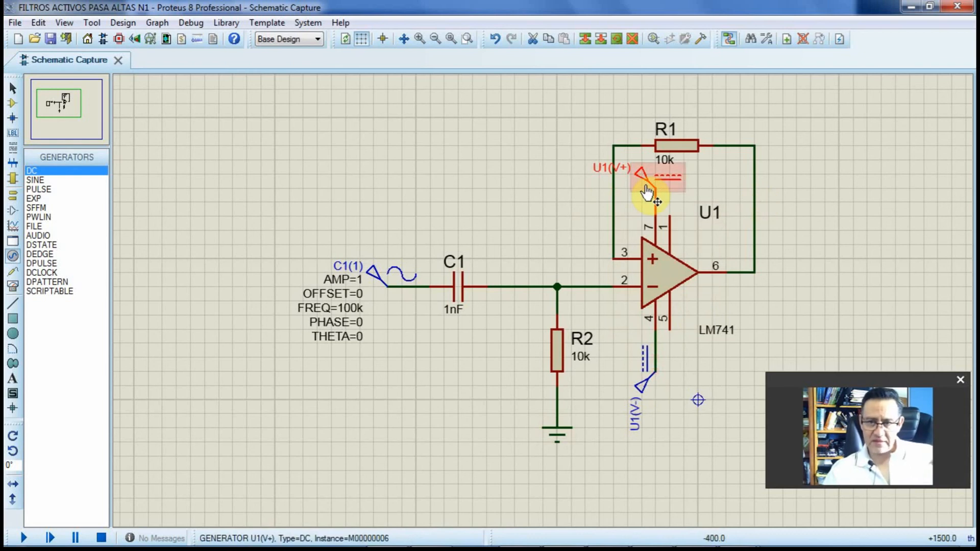
Set the voltage of the DC generator on pin 4 to -12 volts.
double_click(643, 392)
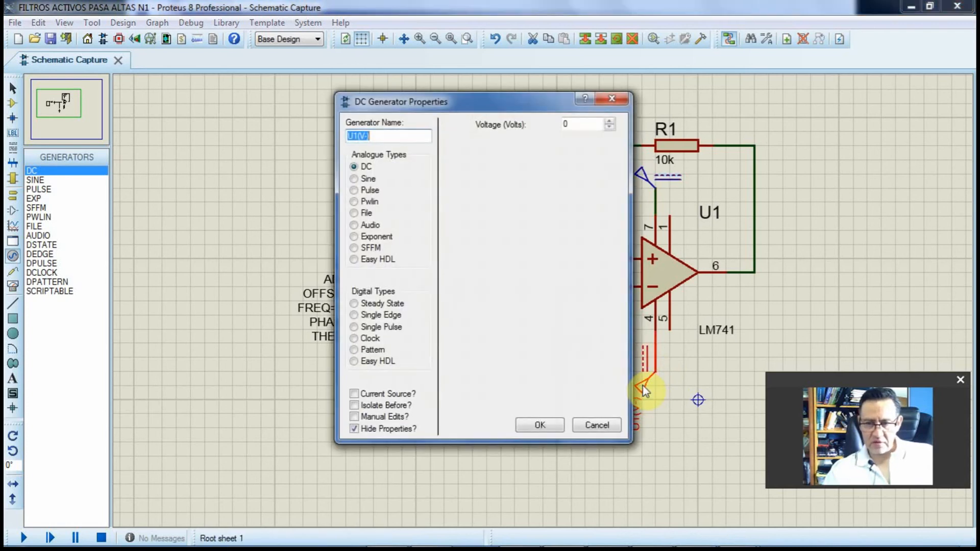
double_click(566, 124)
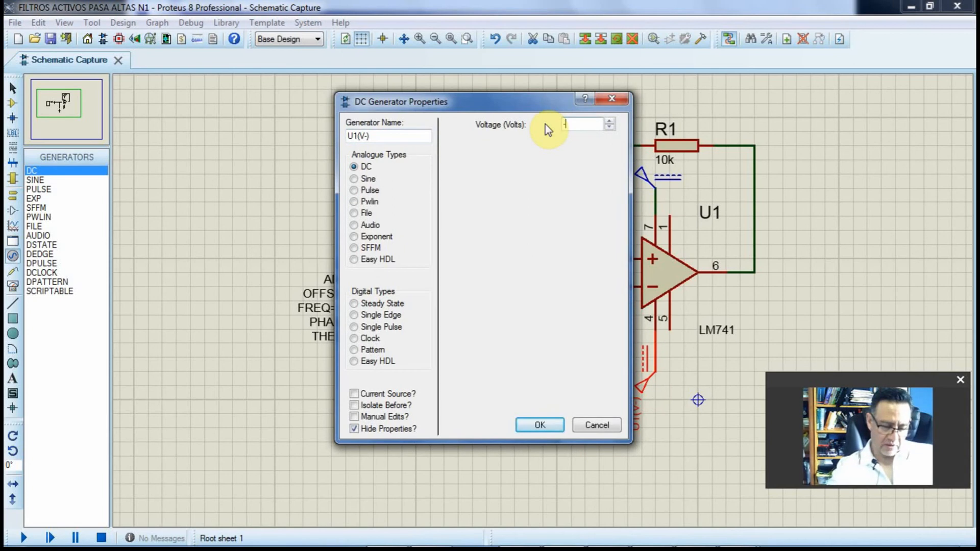
click(537, 424)
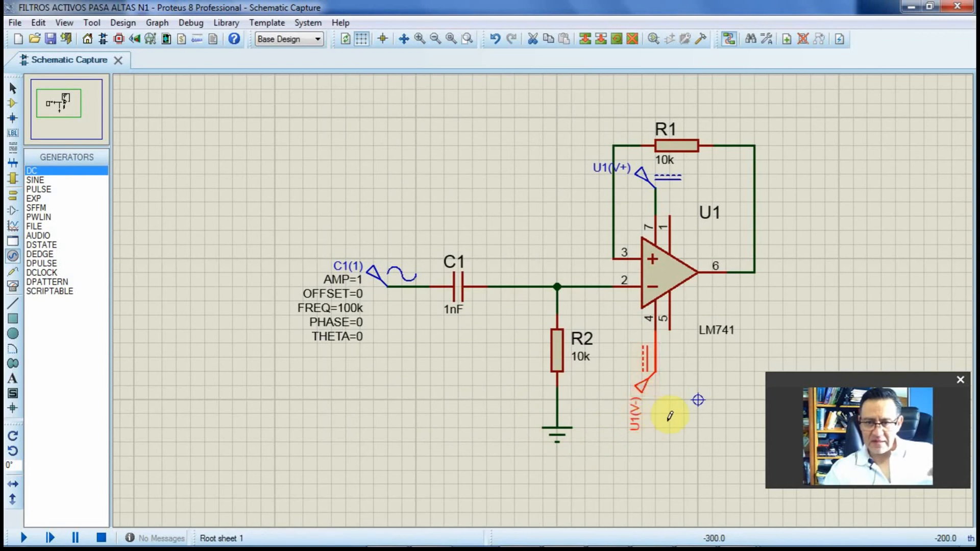
Turn off Hide Properties for both DC generators so their voltage values are shown on the schematic.
right_click(640, 393)
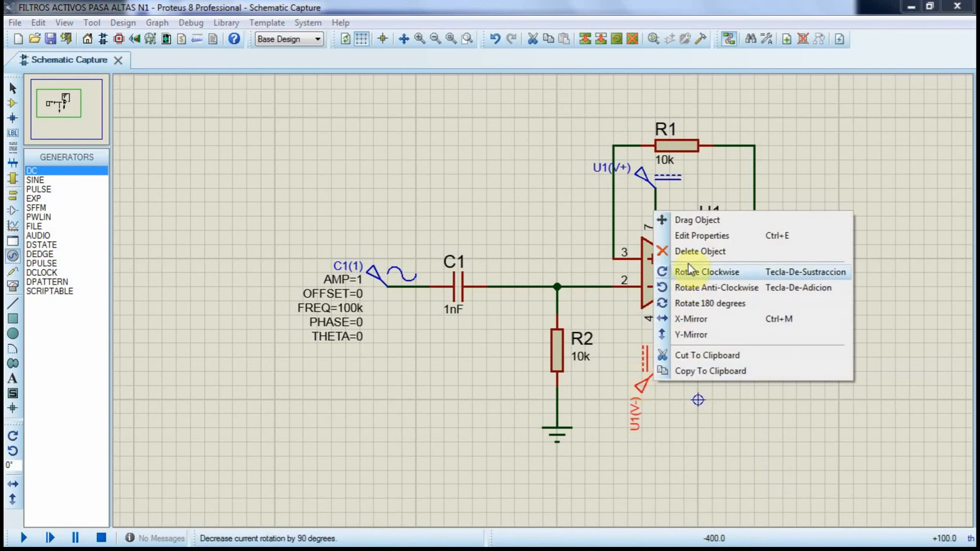
double_click(641, 393)
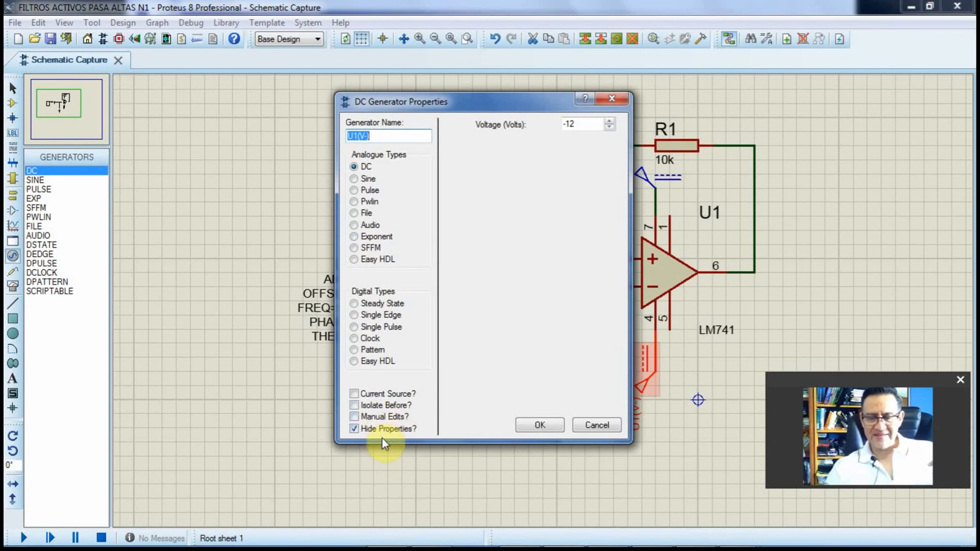
click(353, 429)
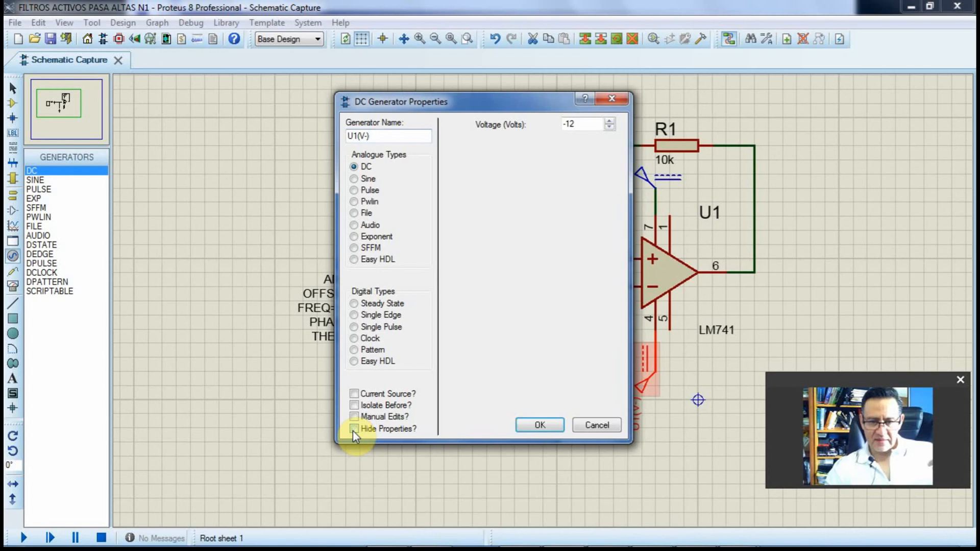
click(549, 429)
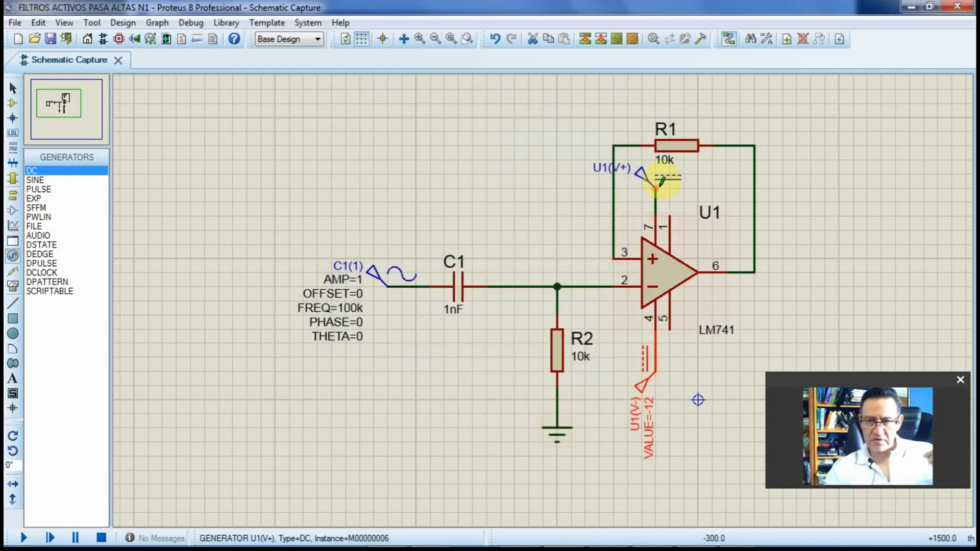
double_click(641, 180)
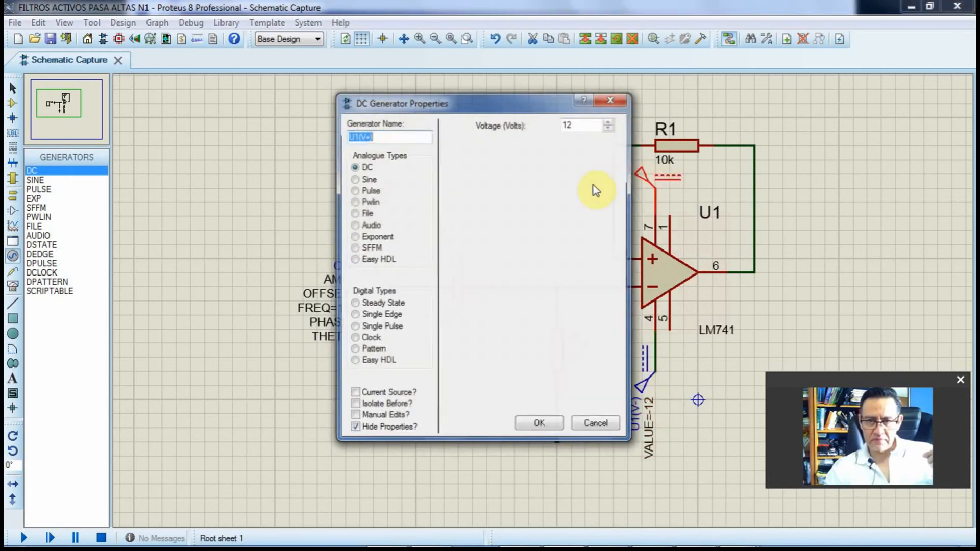
click(388, 428)
click(524, 427)
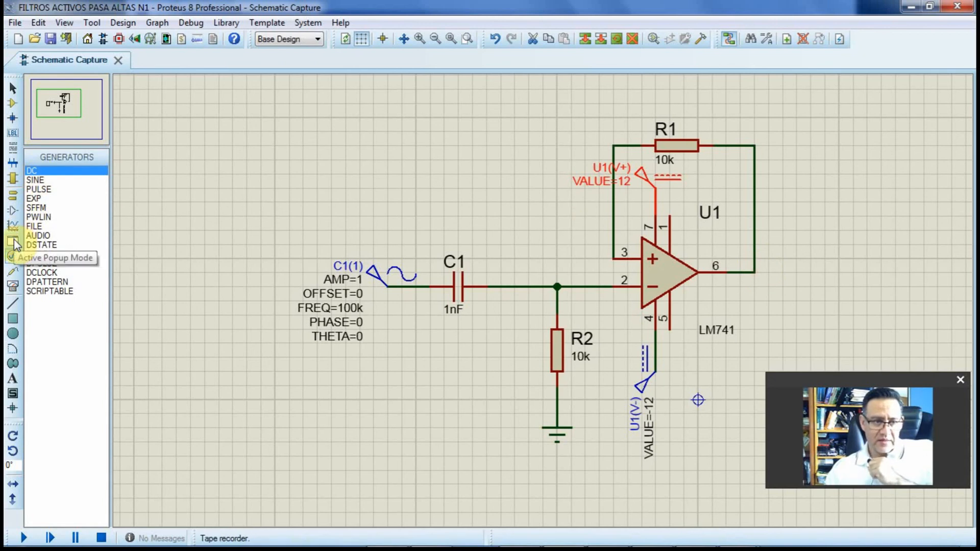
Place a voltage probe to the right of the LM741 and wire it to the output node at pin 6.
click(15, 269)
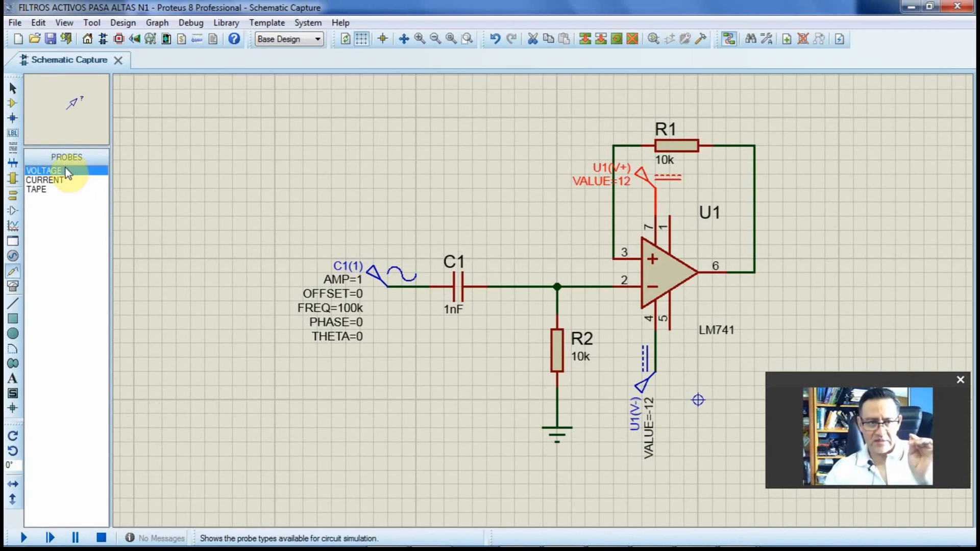
click(807, 259)
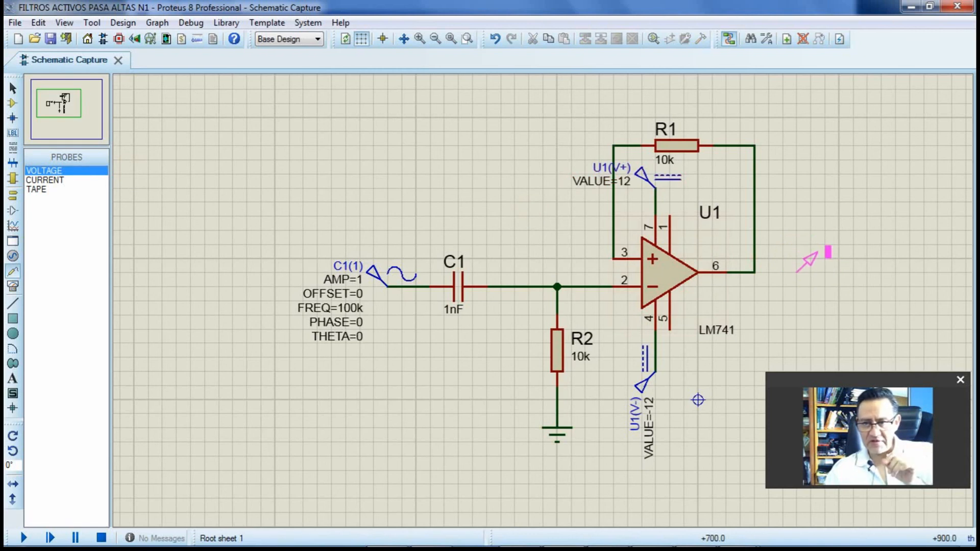
click(797, 271)
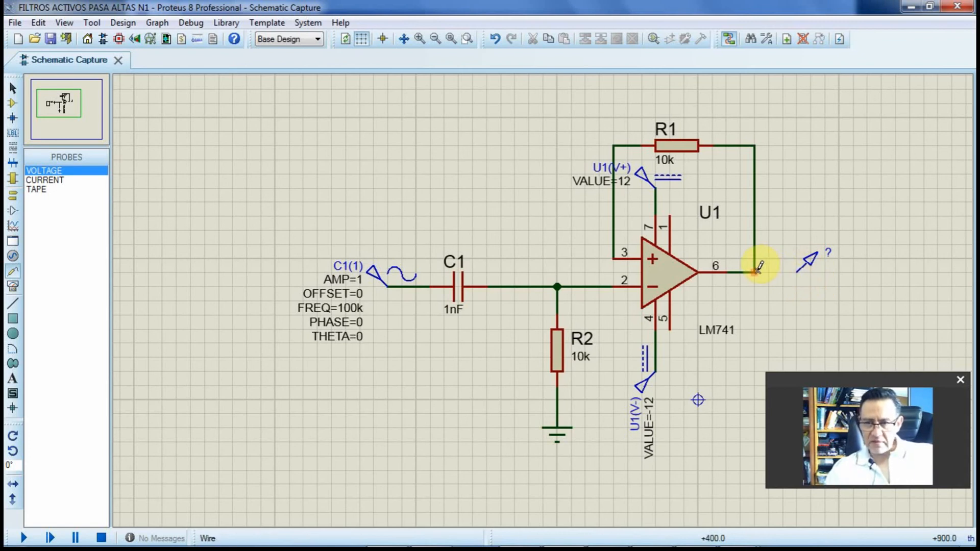
click(796, 272)
click(759, 272)
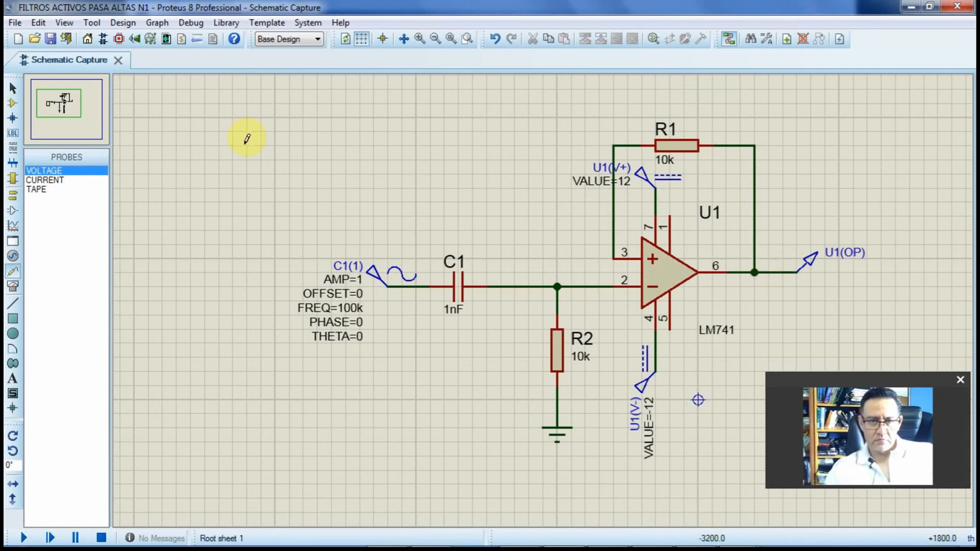
double_click(838, 263)
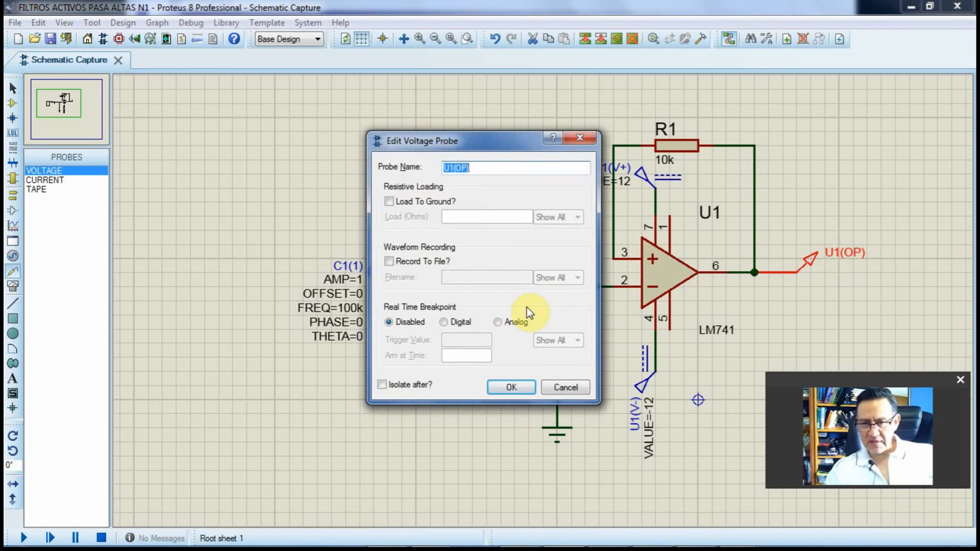
key(Escape)
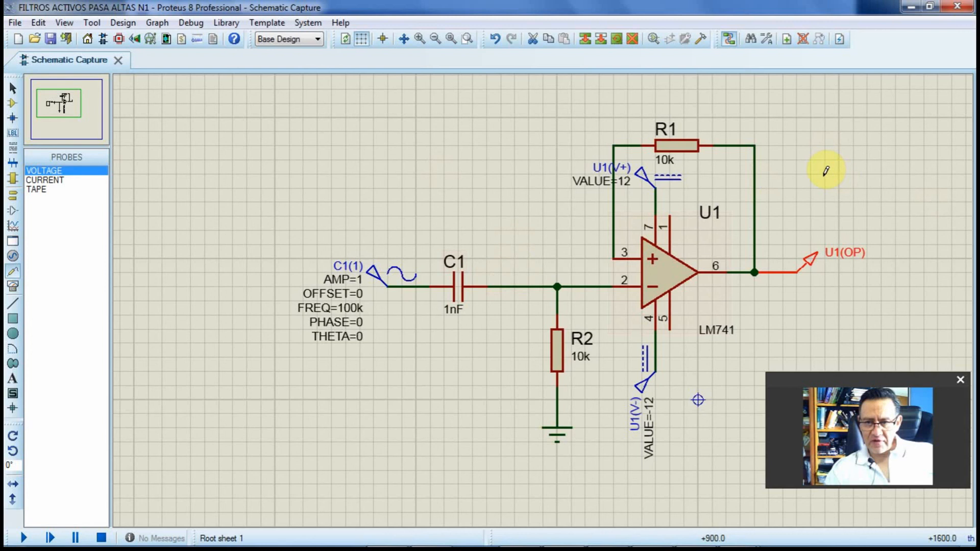
Place a wide Frequency graph above the circuit, inside the sheet border.
click(15, 229)
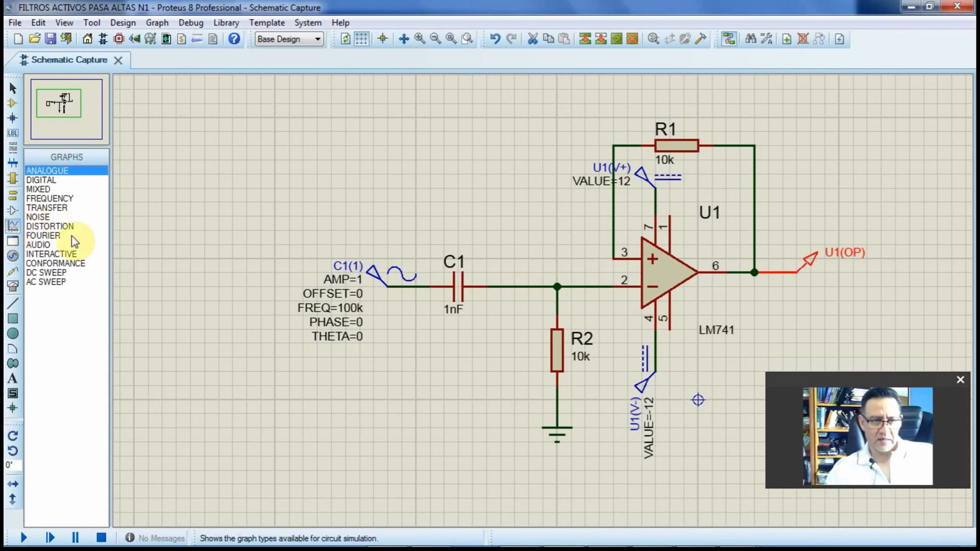
click(65, 198)
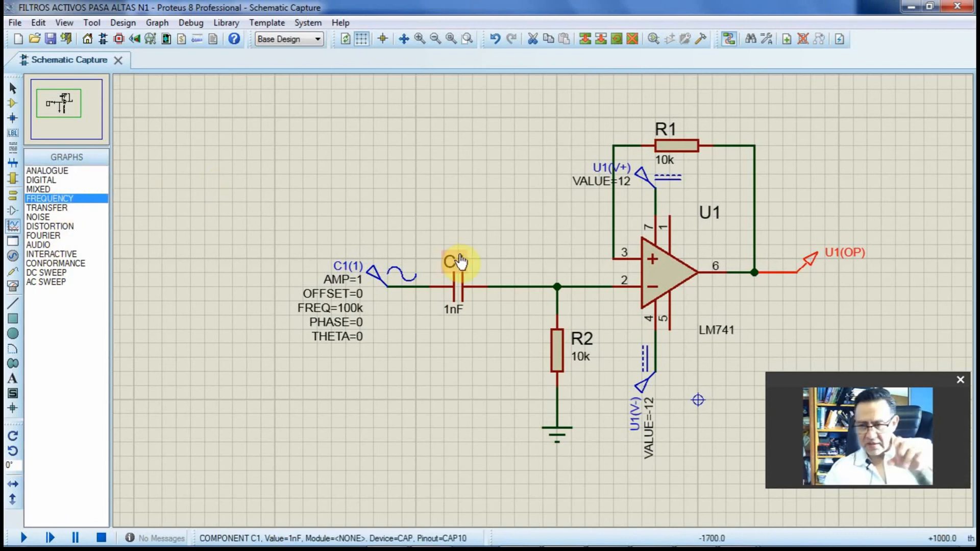
scroll(458, 261, down, 2)
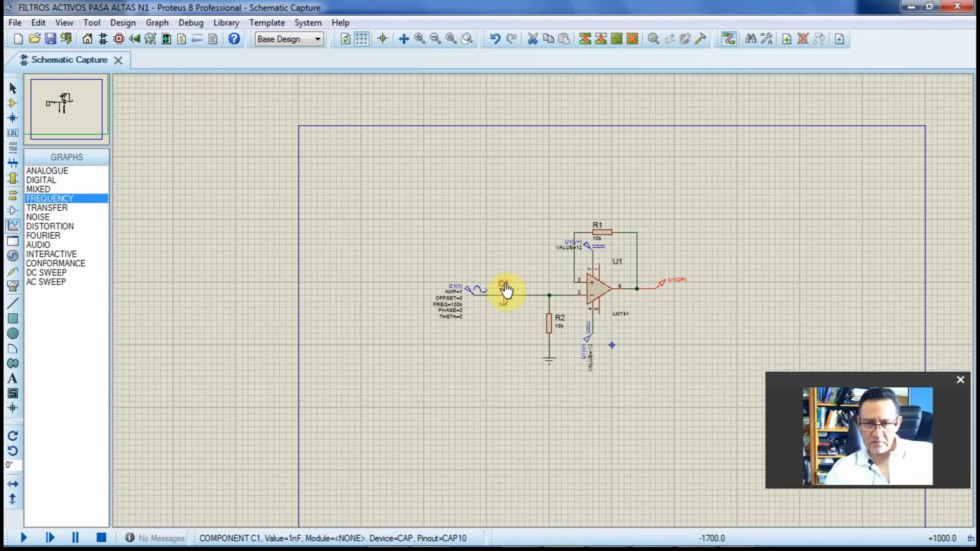
mouse_move(467, 139)
mouse_down()
mouse_move(540, 192)
mouse_move(769, 221)
mouse_move(759, 215)
mouse_move(761, 225)
mouse_up()
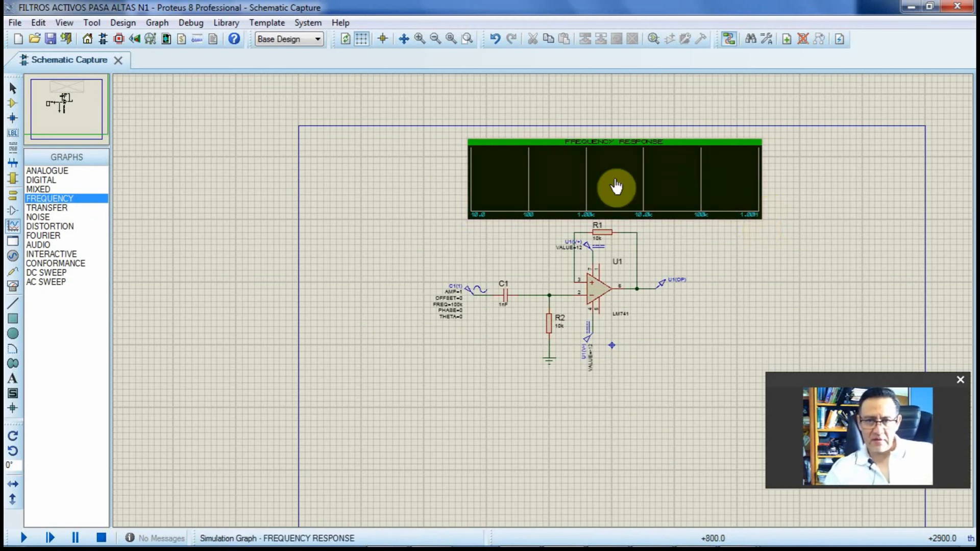
click(577, 161)
Try to add the output voltage probe U1(OP) as a trace on the frequency response graph.
scroll(536, 286, up, 4)
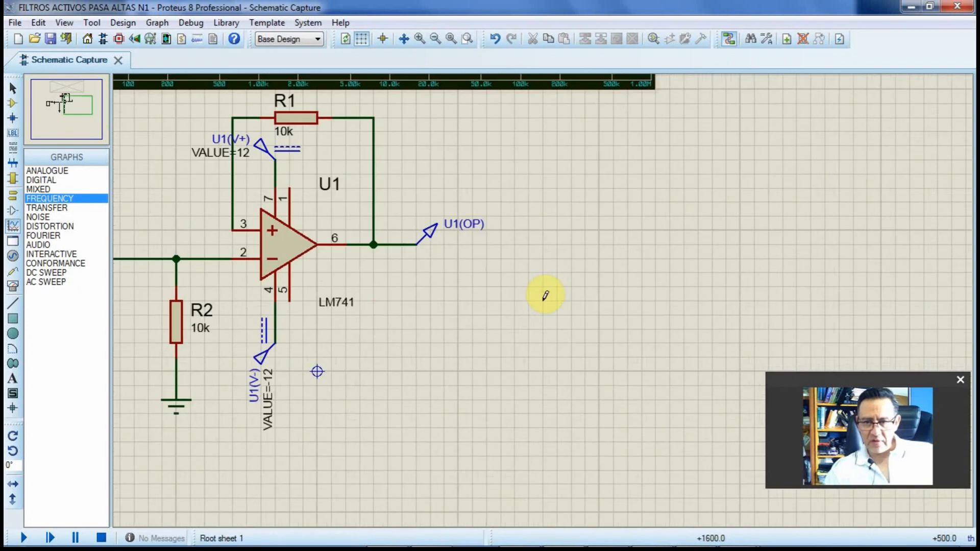
scroll(526, 267, down, 3)
scroll(454, 196, down, 1)
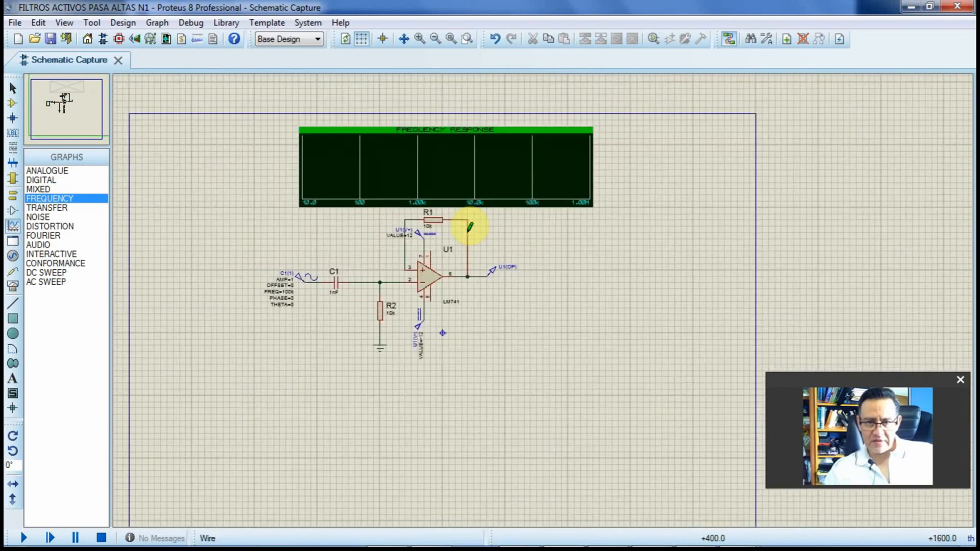
scroll(510, 245, up, 2)
scroll(565, 320, up, 2)
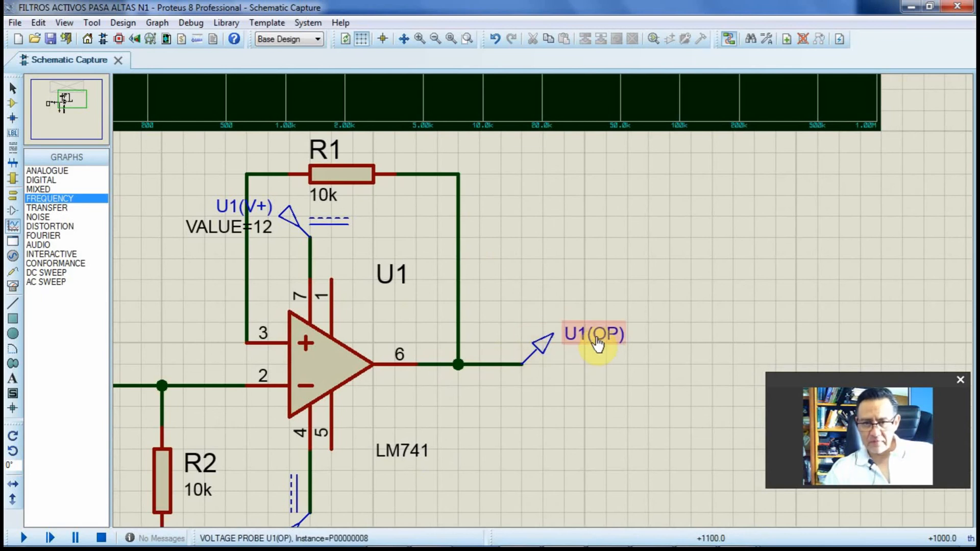
scroll(587, 335, down, 2)
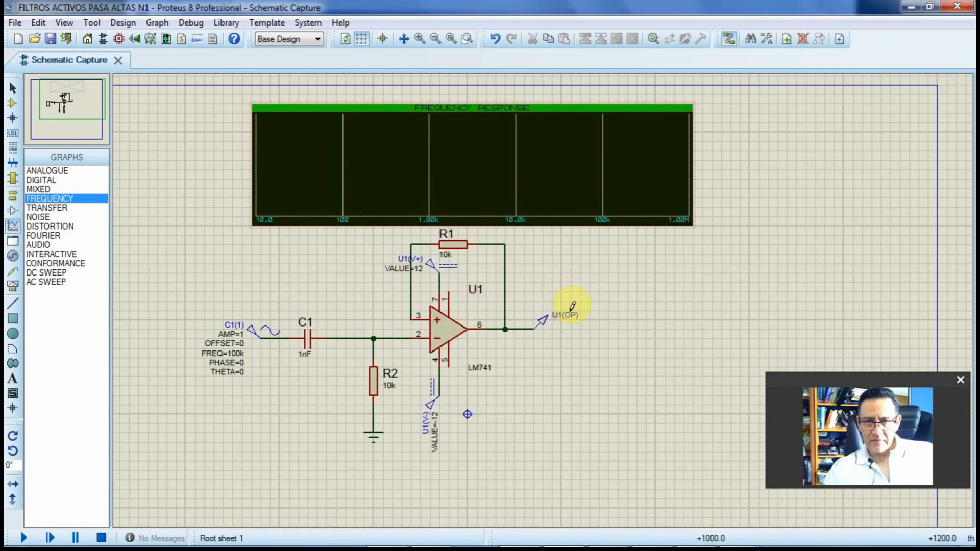
click(570, 320)
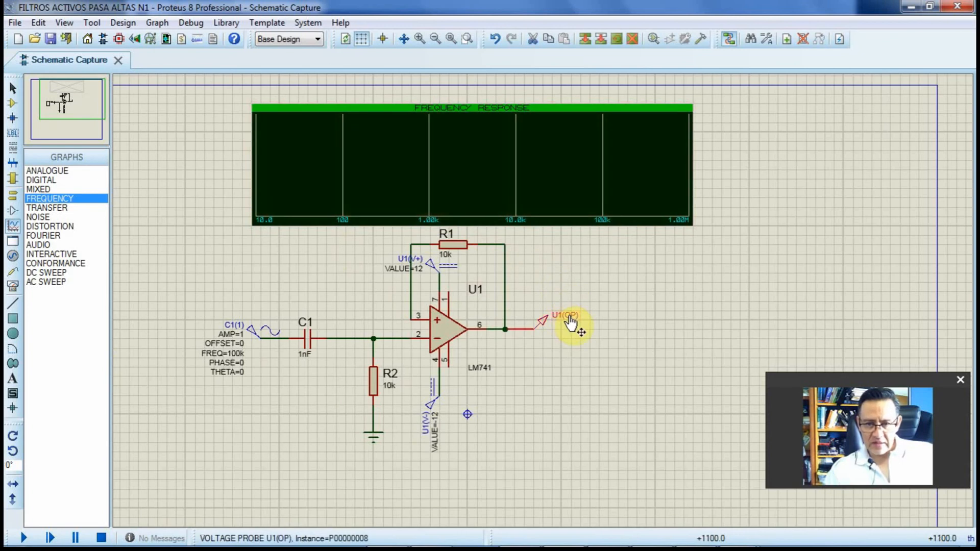
drag(568, 323, 568, 286)
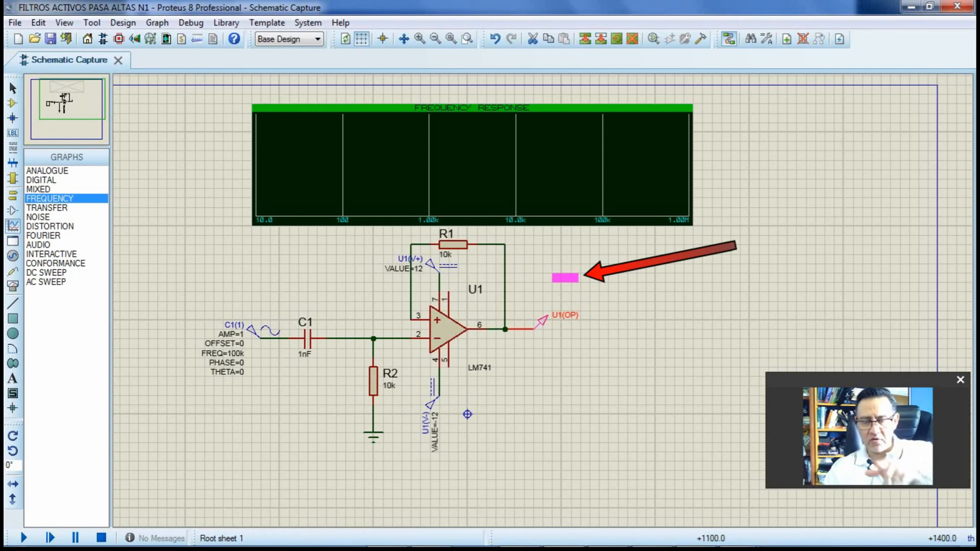
mouse_move(565, 278)
mouse_down()
mouse_move(411, 192)
mouse_move(255, 125)
mouse_move(293, 128)
mouse_up()
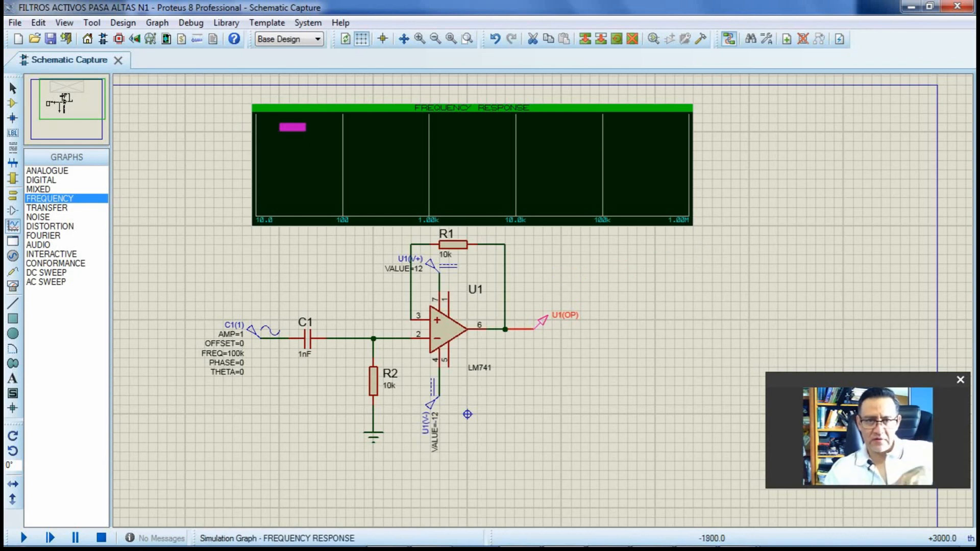
drag(293, 127, 301, 145)
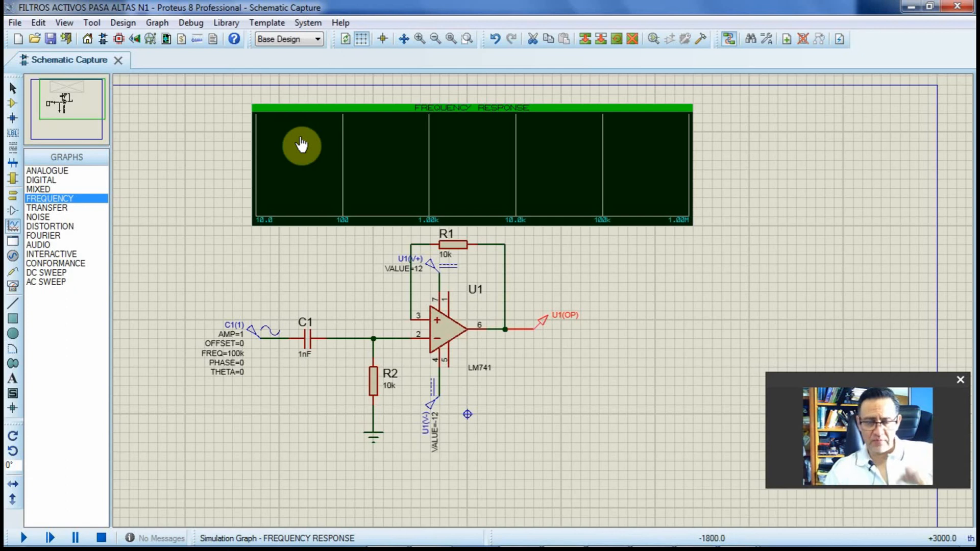
click(302, 147)
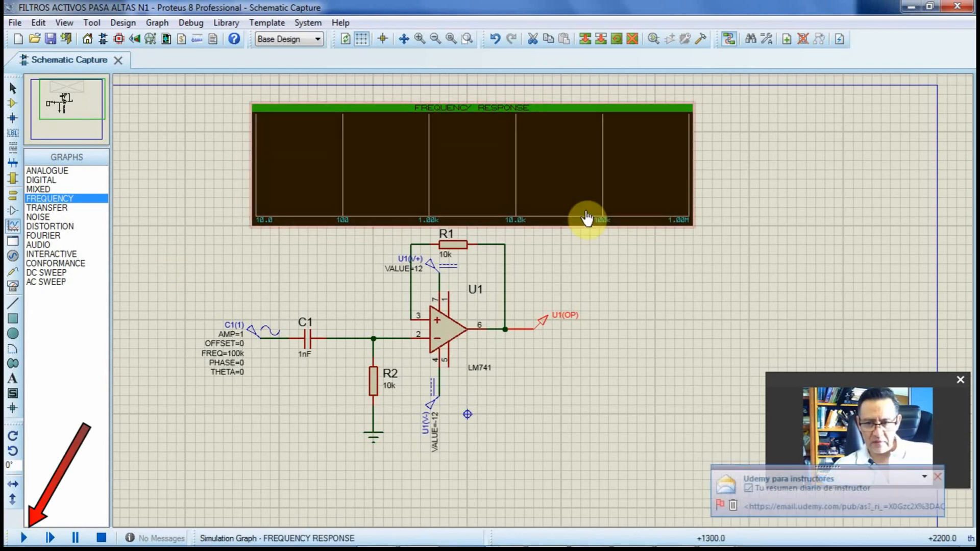
click(937, 477)
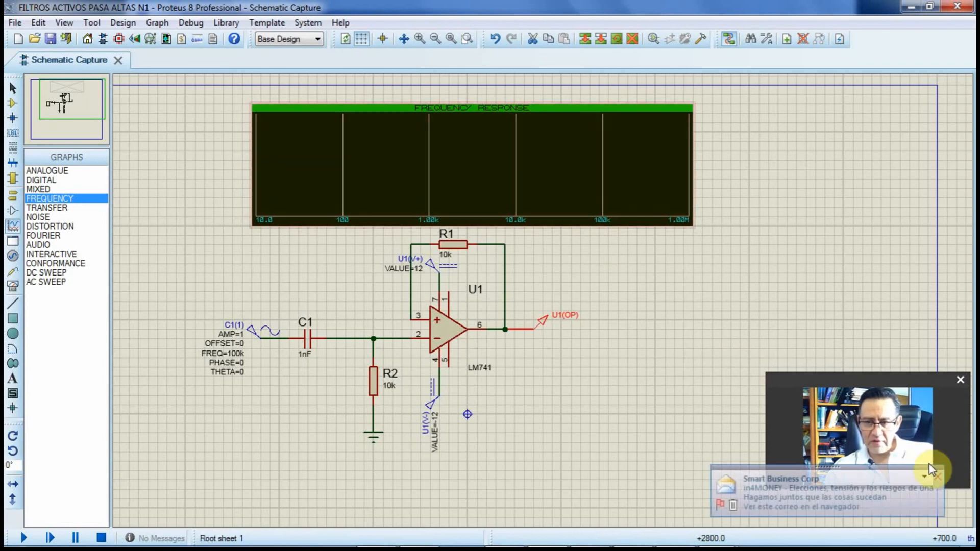
Add the output probe U1(OP) as a trace on the frequency response graph and simulate the graph.
click(937, 477)
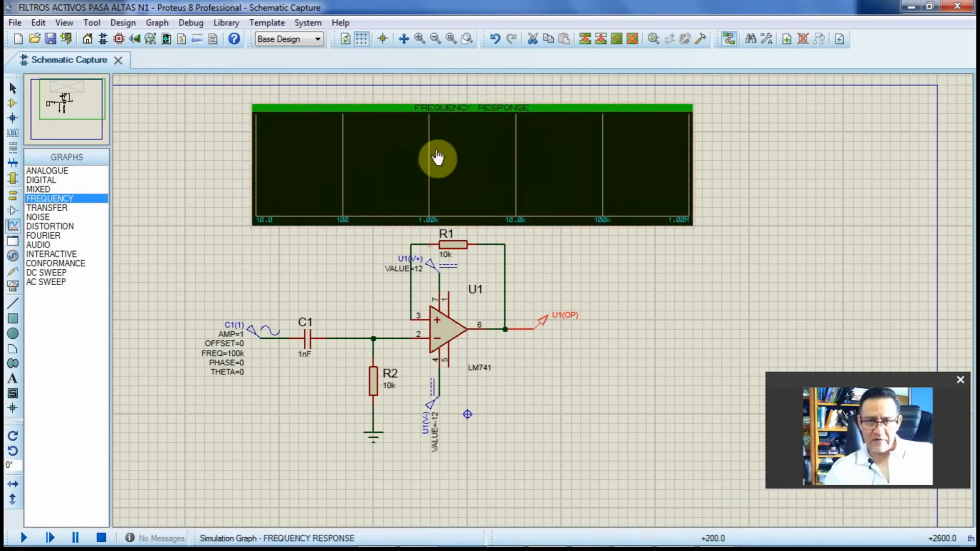
right_click(474, 143)
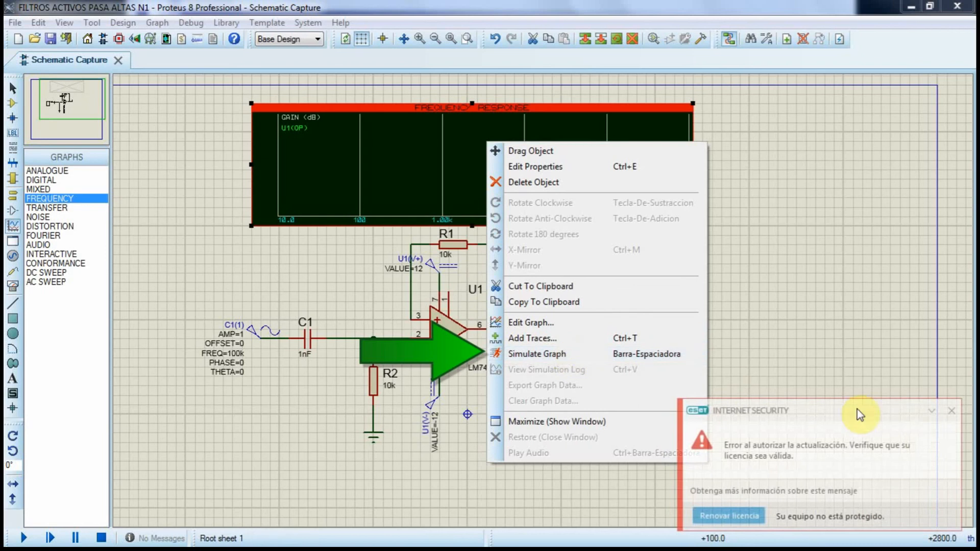
click(951, 411)
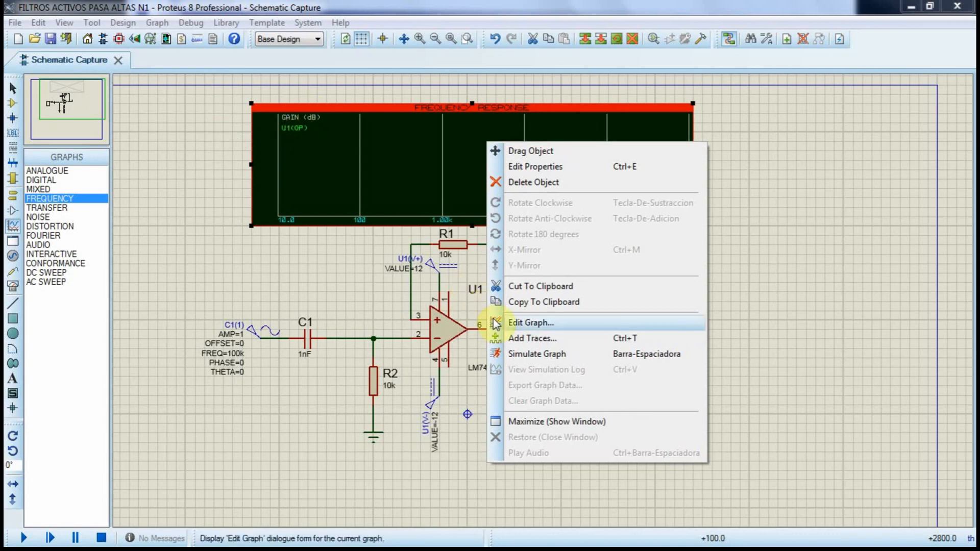
click(543, 355)
key(space)
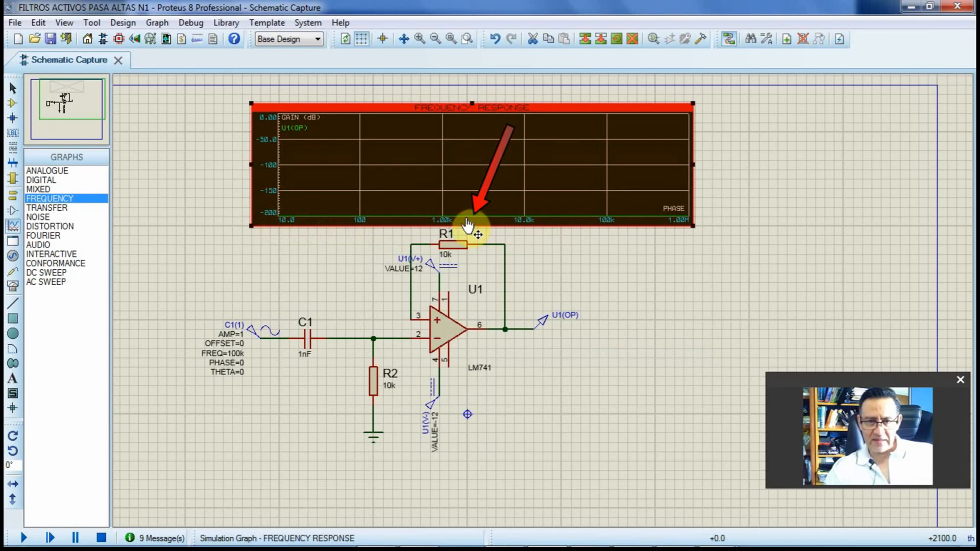
click(500, 255)
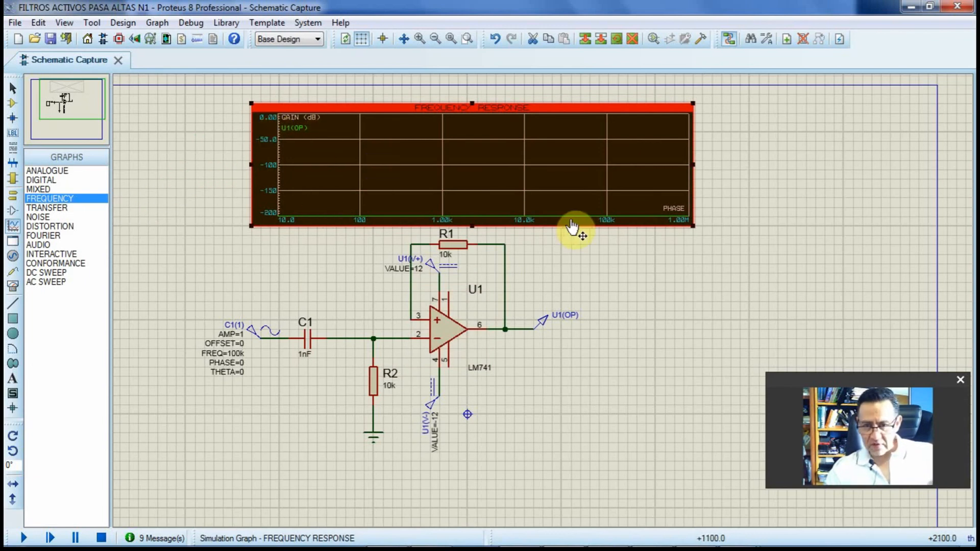
right_click(415, 125)
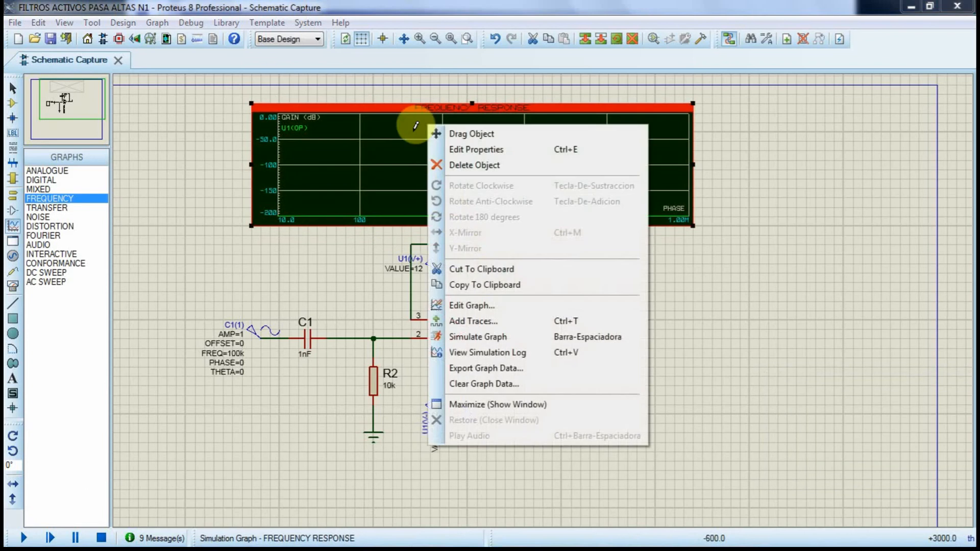
click(505, 305)
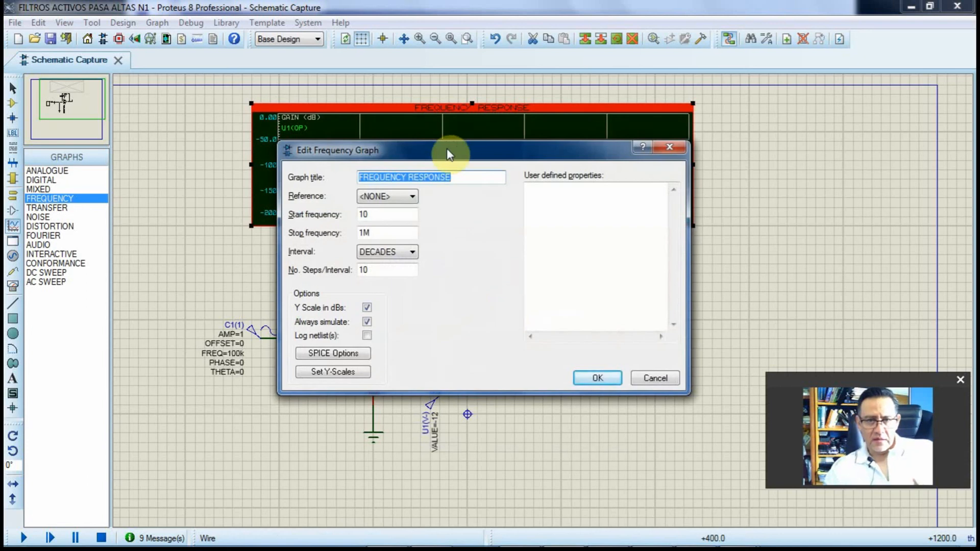
drag(453, 149, 709, 96)
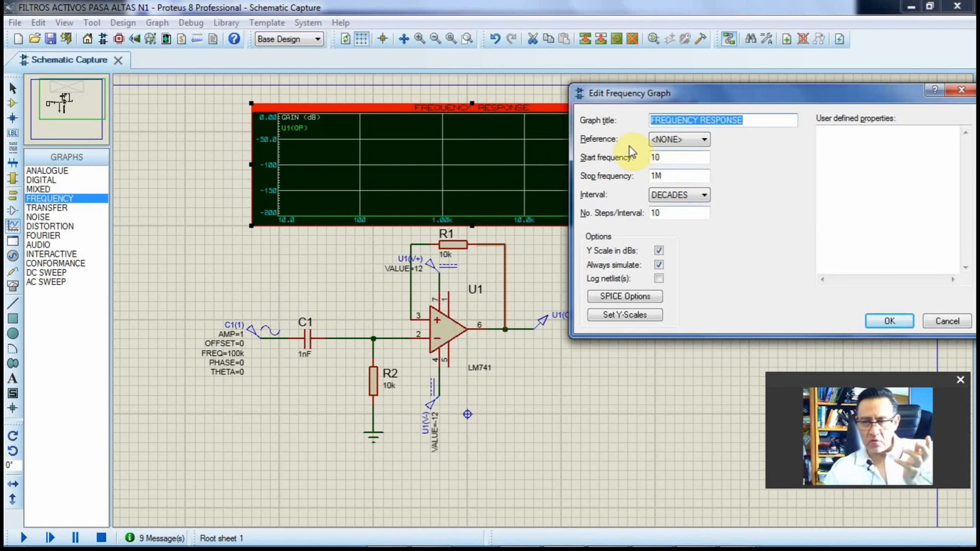
click(691, 139)
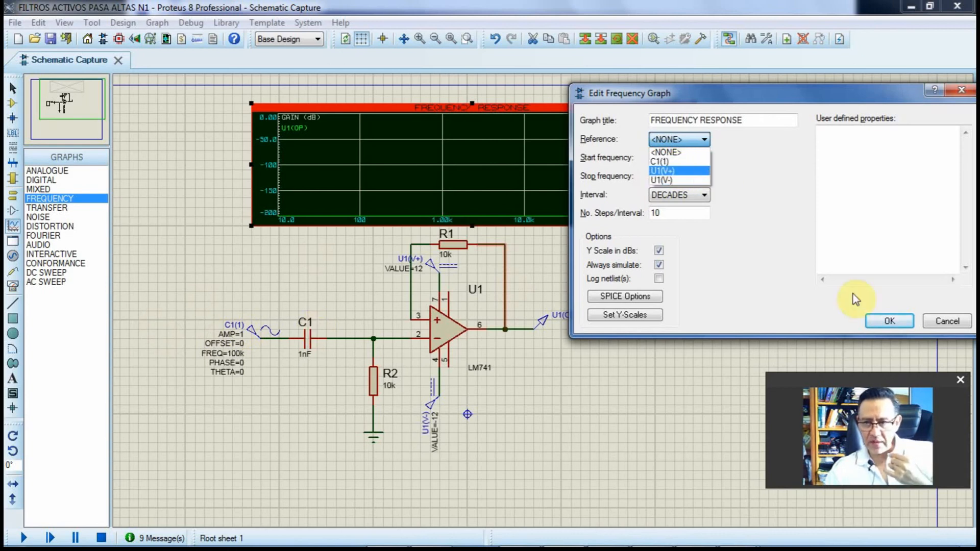
click(944, 323)
click(942, 321)
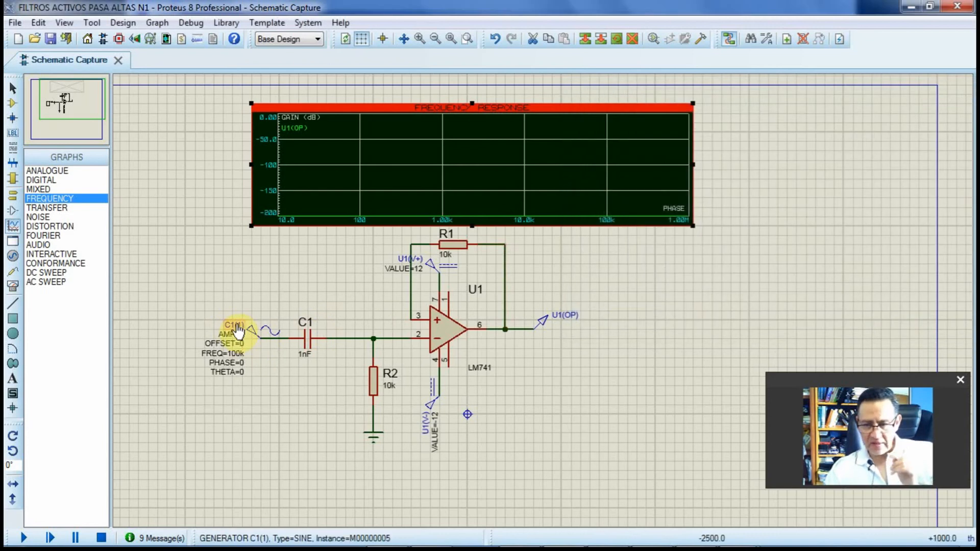
Rename the sine generator feeding capacitor C1 as VIN.
double_click(238, 330)
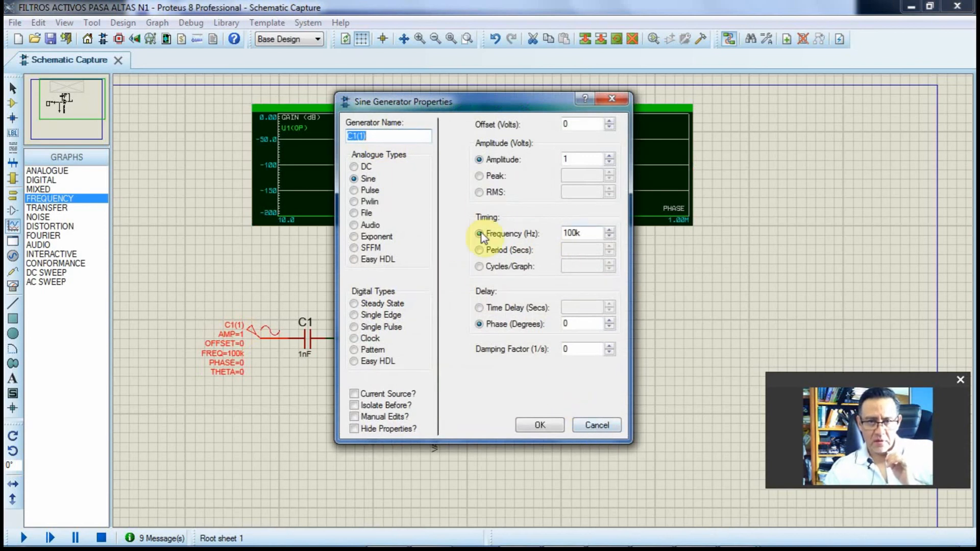
click(592, 425)
double_click(237, 322)
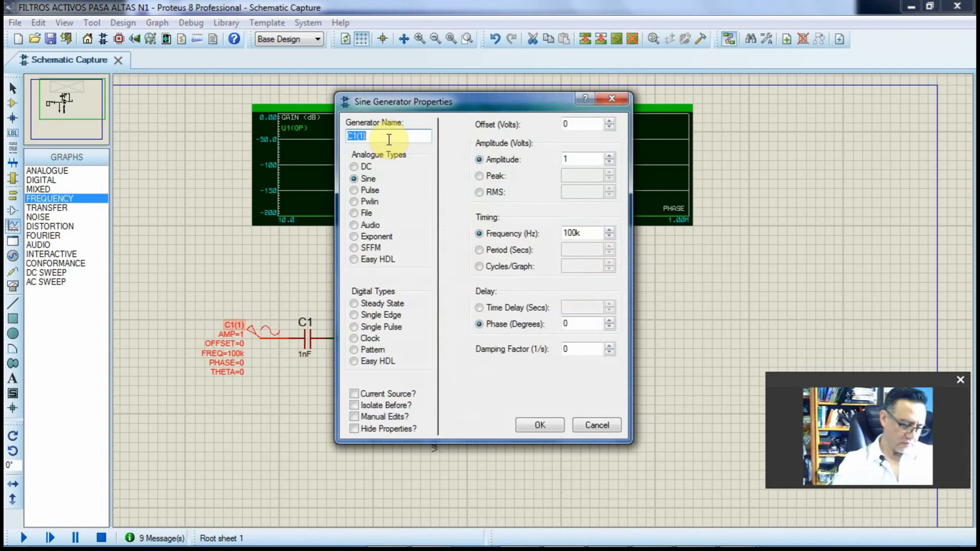
text(vin)
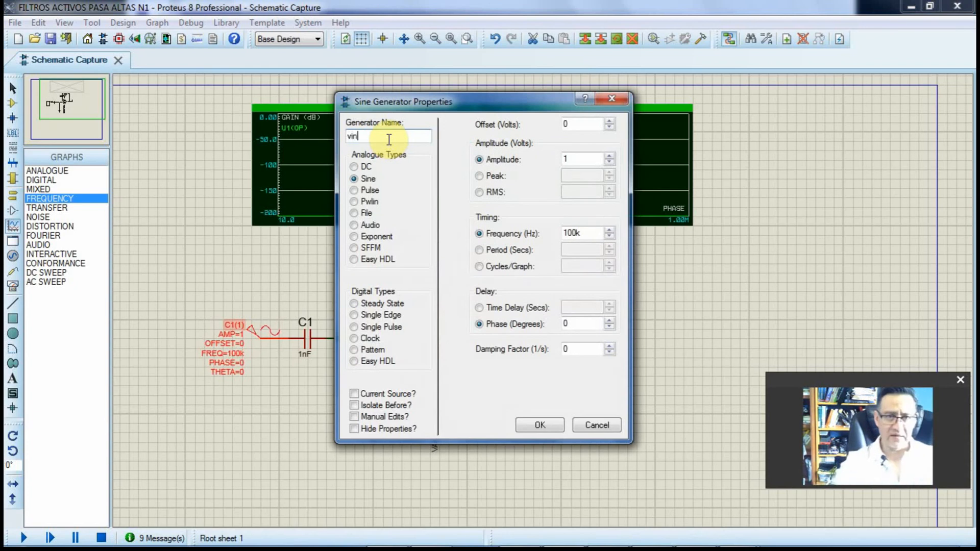
key(BackSpace)
key(BackSpace)
key(BackSpace)
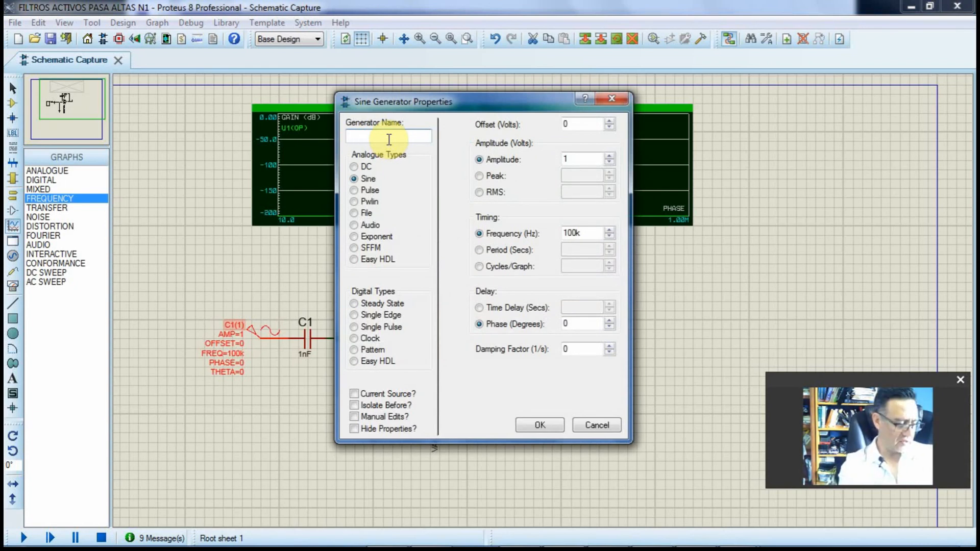
text(VIN)
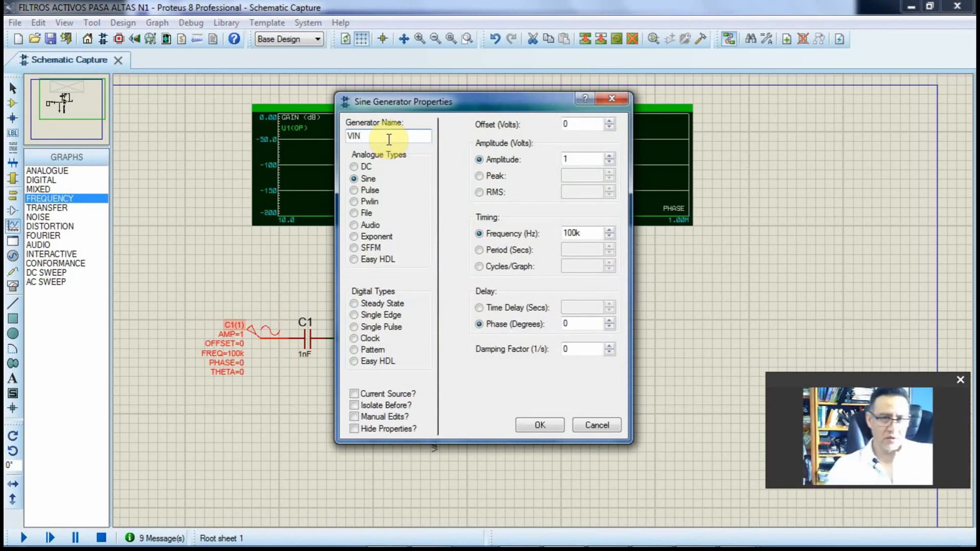
click(543, 424)
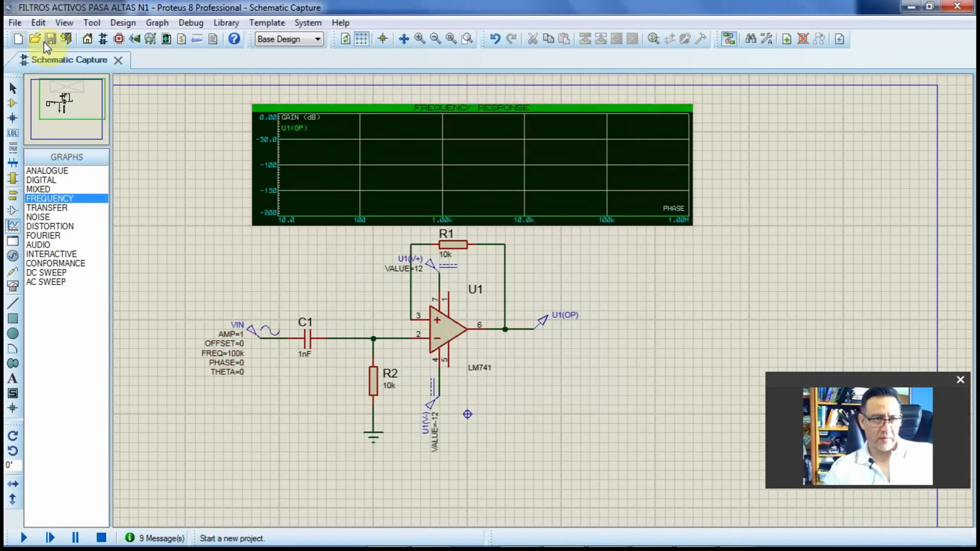
Set the frequency response graph's reference to the VIN generator.
right_click(403, 155)
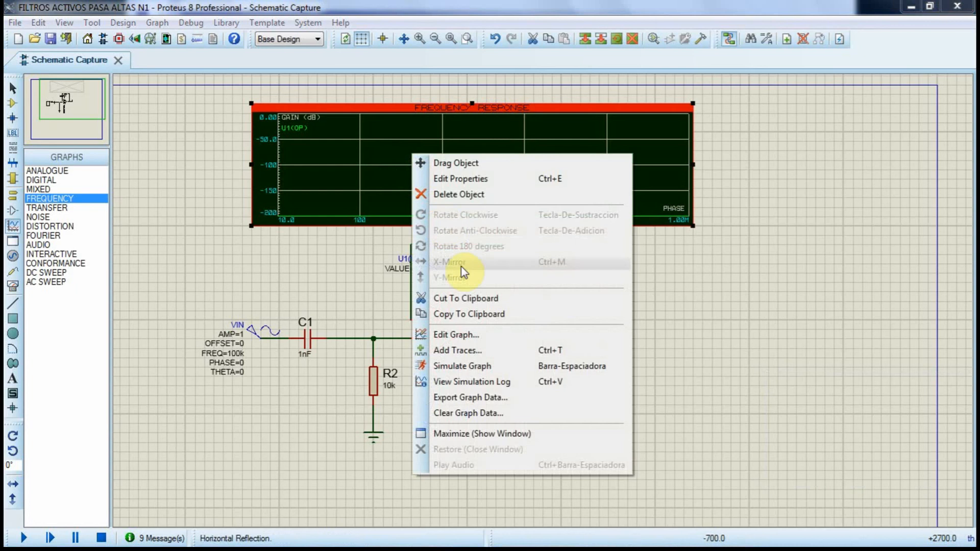
click(493, 332)
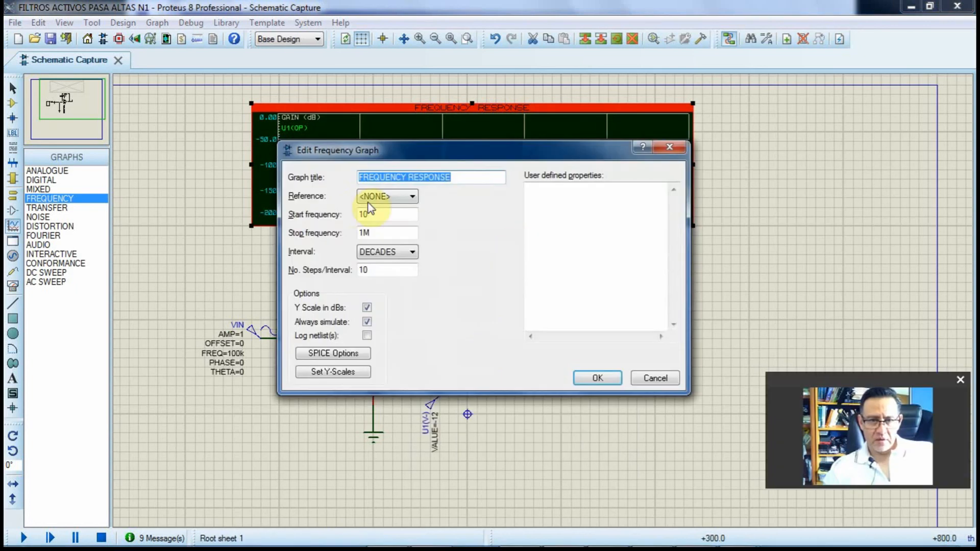
click(397, 196)
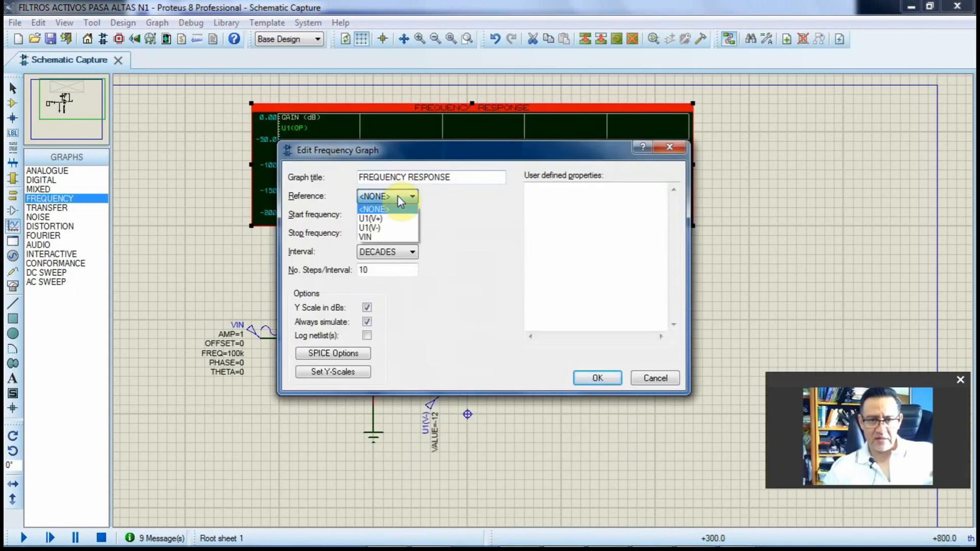
click(381, 236)
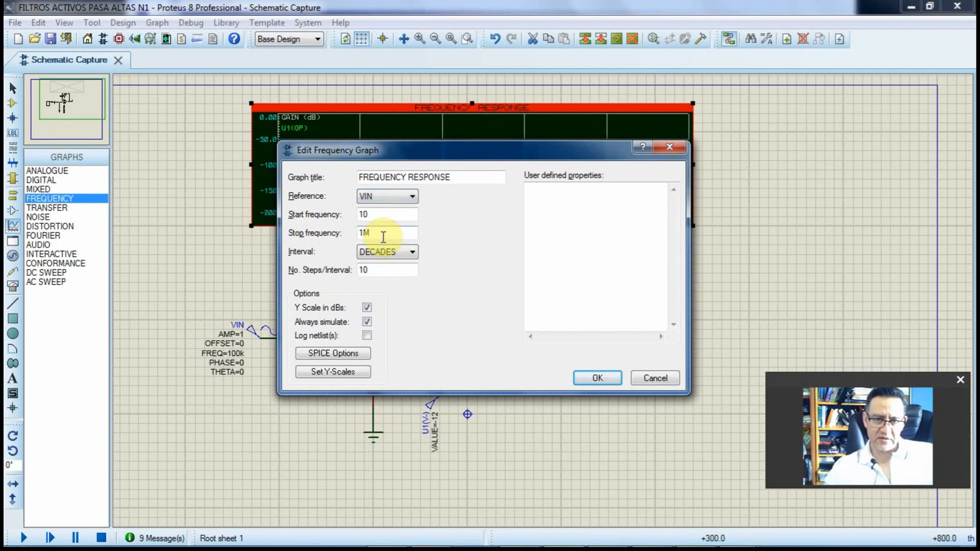
Set the graph's start frequency to 1, apply the settings and resimulate the frequency response.
double_click(368, 214)
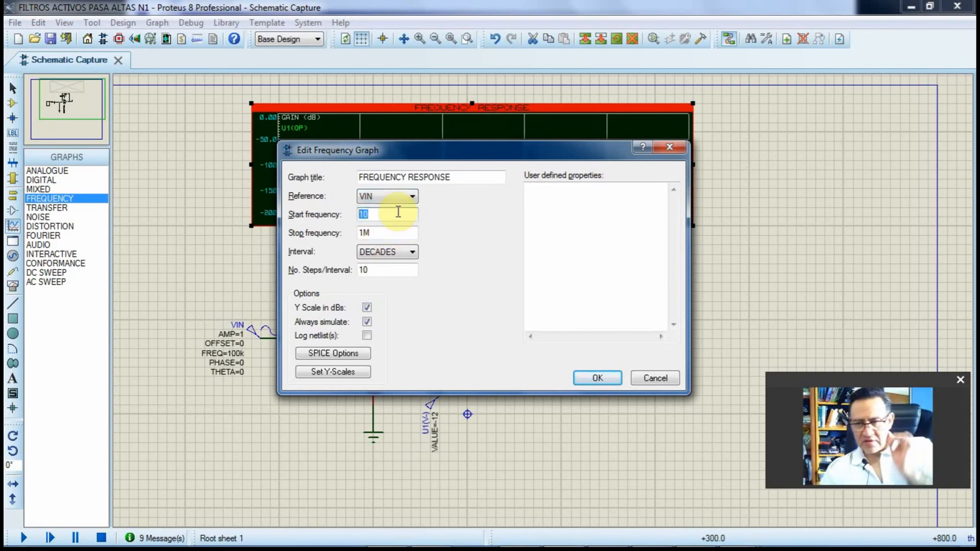
click(398, 212)
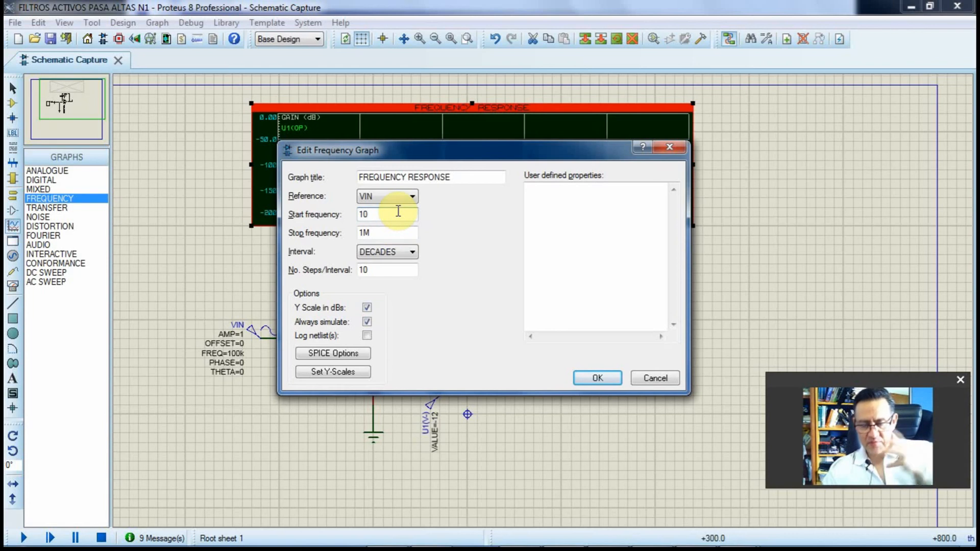
drag(398, 210, 339, 218)
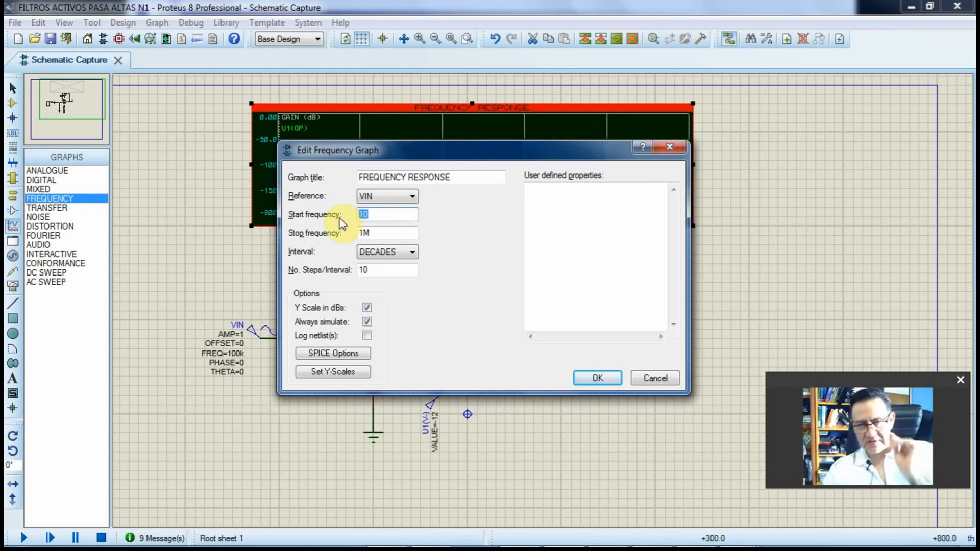
text(1)
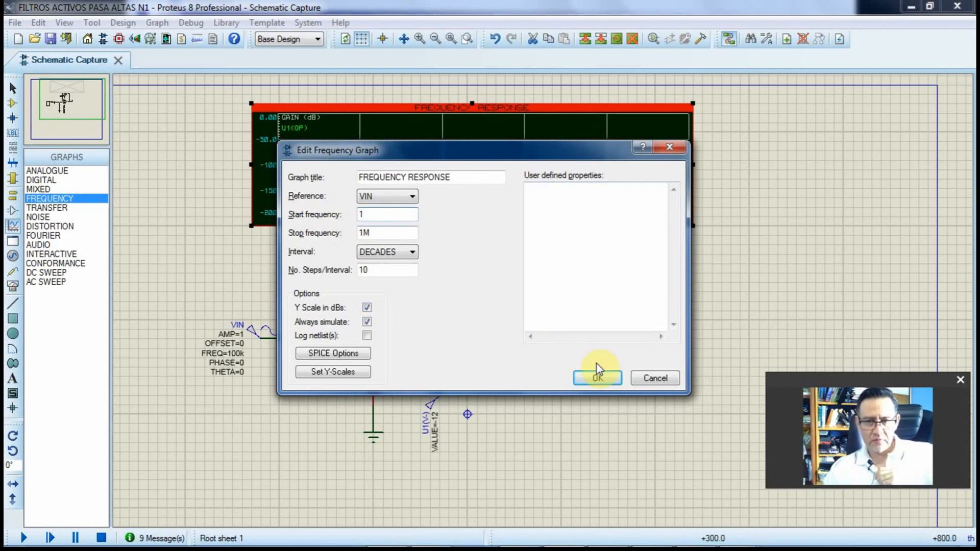
click(597, 378)
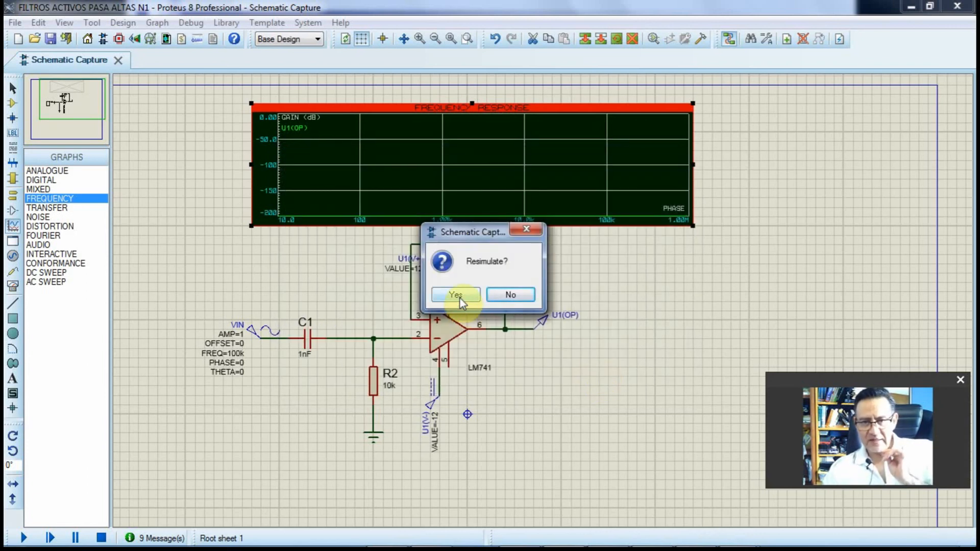
click(460, 297)
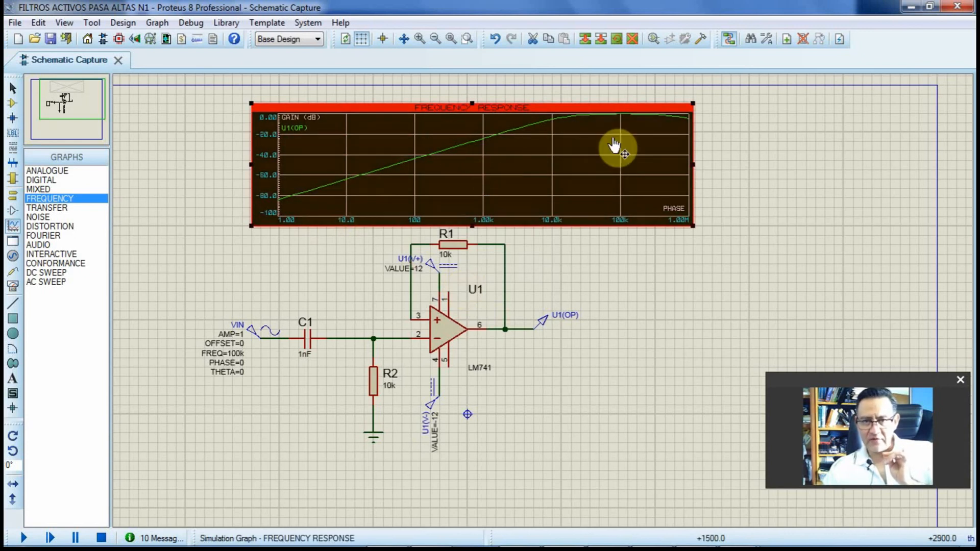
Lower the frequency graph's start frequency to 0.1 and resimulate it.
right_click(494, 173)
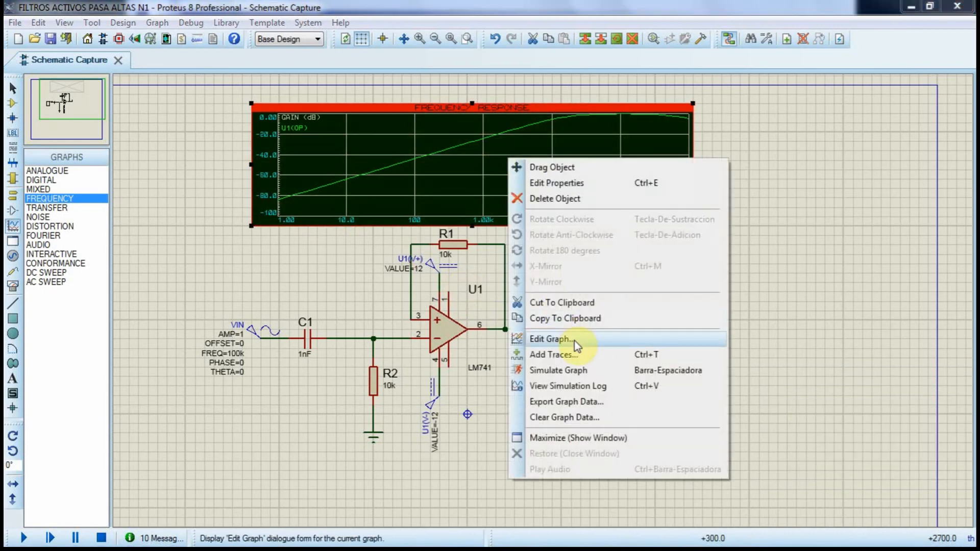
click(574, 339)
drag(379, 212, 341, 216)
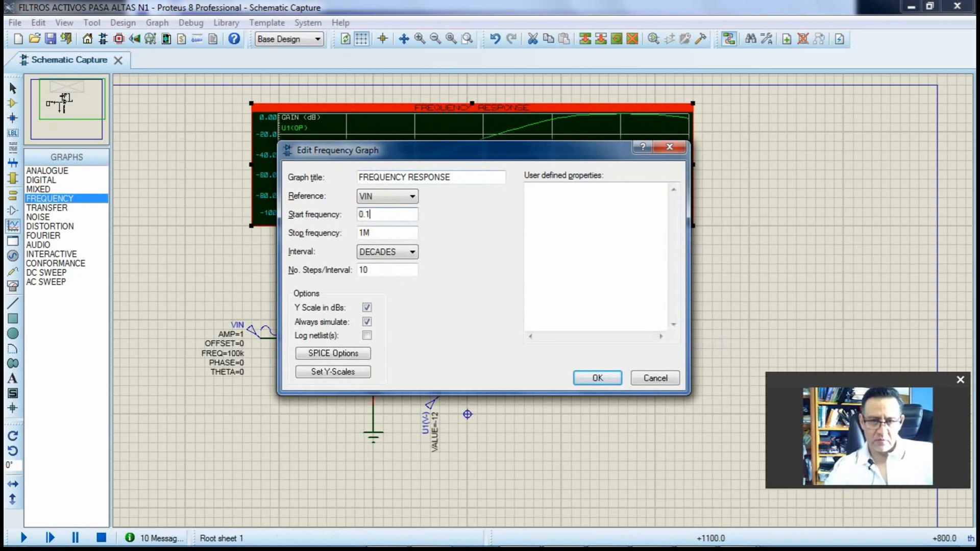
click(587, 377)
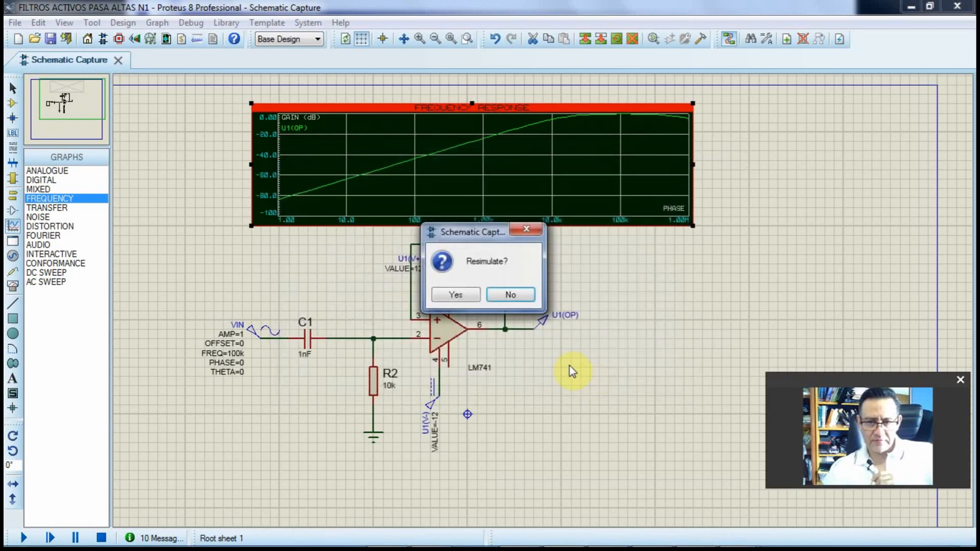
click(459, 299)
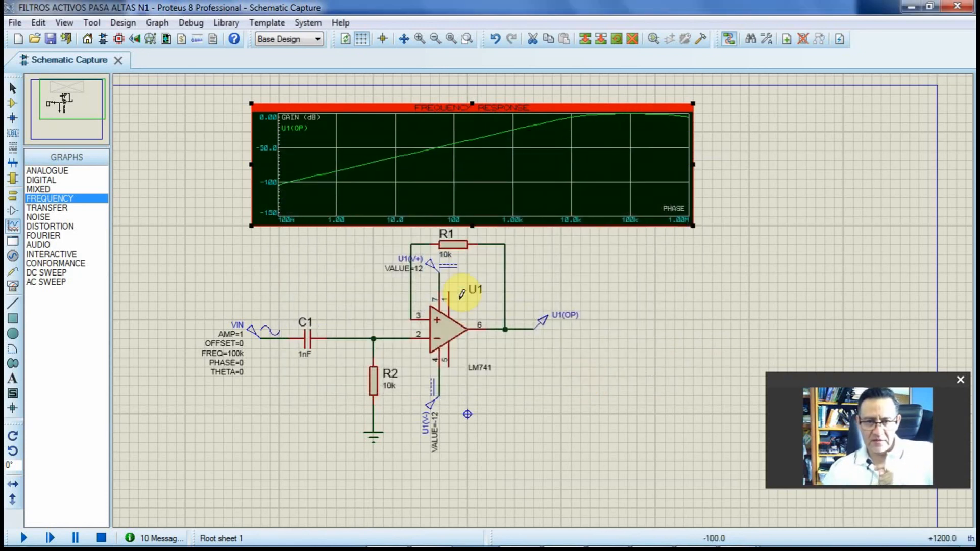
Open the frequency graph's settings and select its stop frequency for editing.
right_click(545, 131)
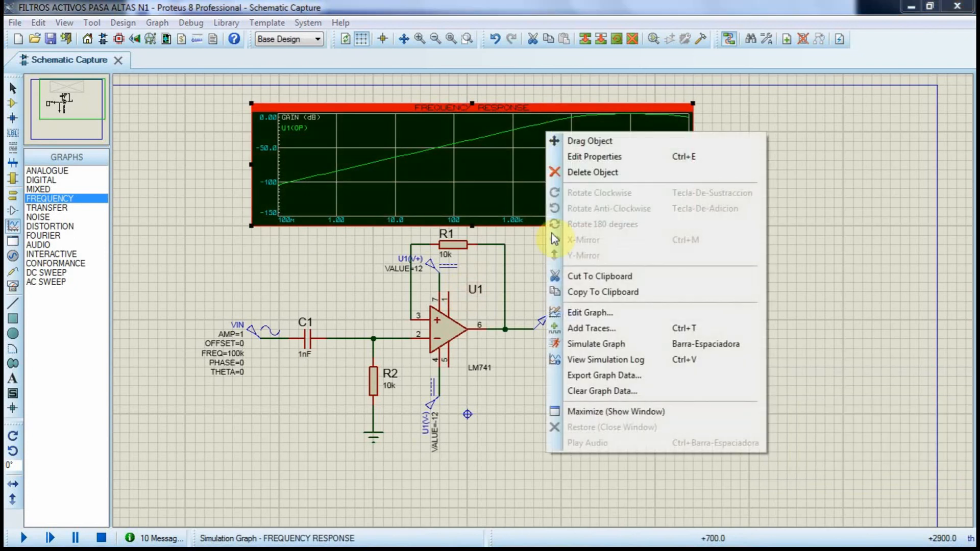
click(593, 308)
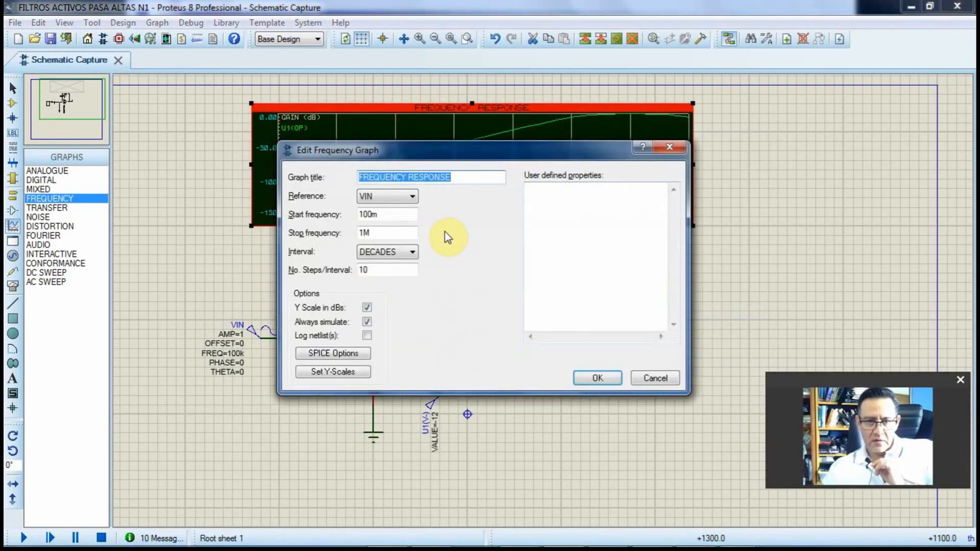
drag(389, 232, 337, 237)
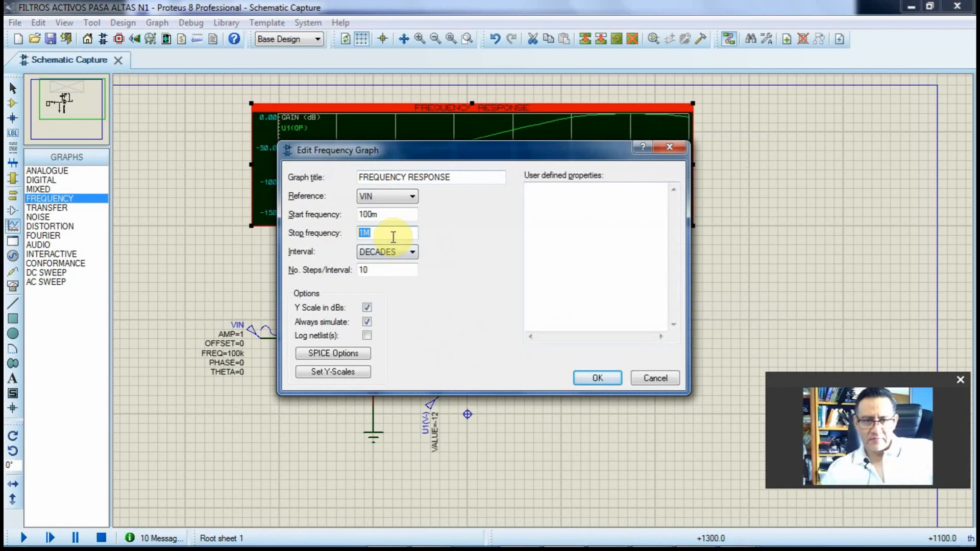
Switch to the PowerPoint slide on first-order active high-pass filters to review the annotated circuit and cutoff calculation.
key(alt+Tab)
key(Tab)
key(Tab)
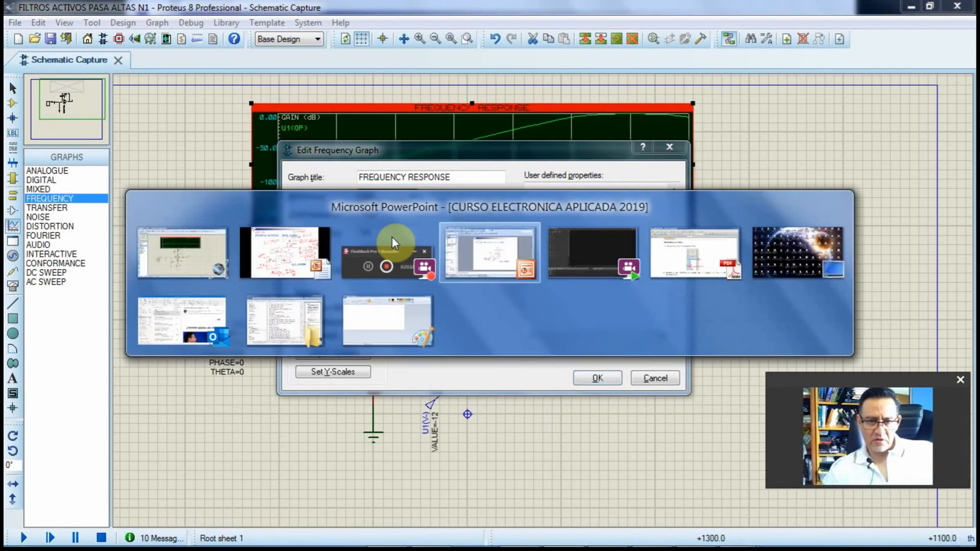
key(Tab)
key(Tab)
key(Tab)
key(Tab)
key(Tab)
key(Tab)
key(Tab)
key(Tab)
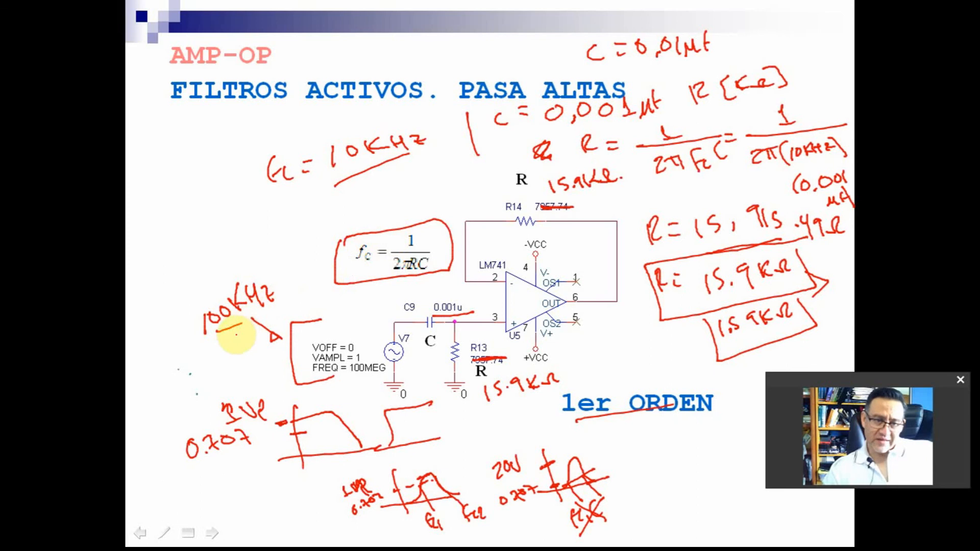
Underline the 100 kHz note on the PowerPoint slide, return to Proteus and set the graph's stop frequency to 100k with a DECADES interval.
drag(208, 339, 267, 316)
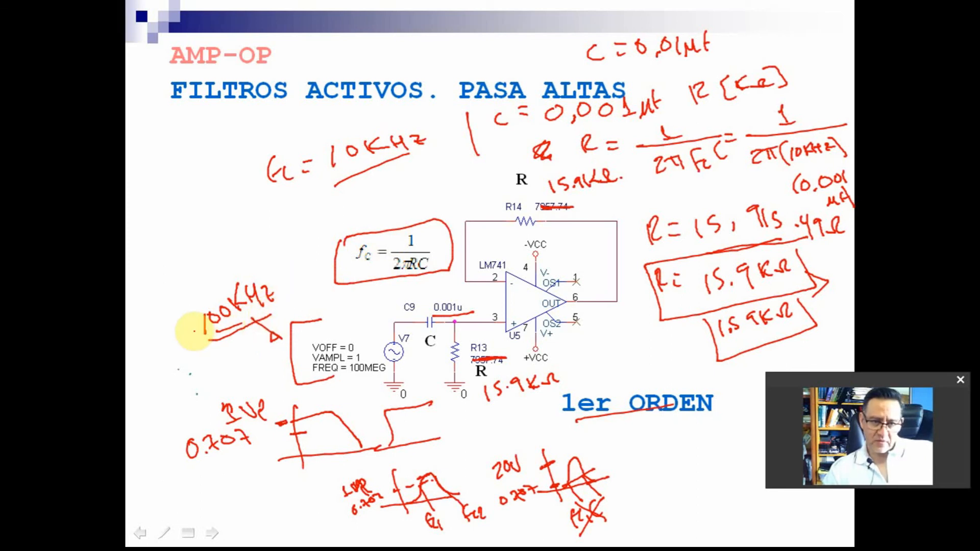
key(alt+Tab)
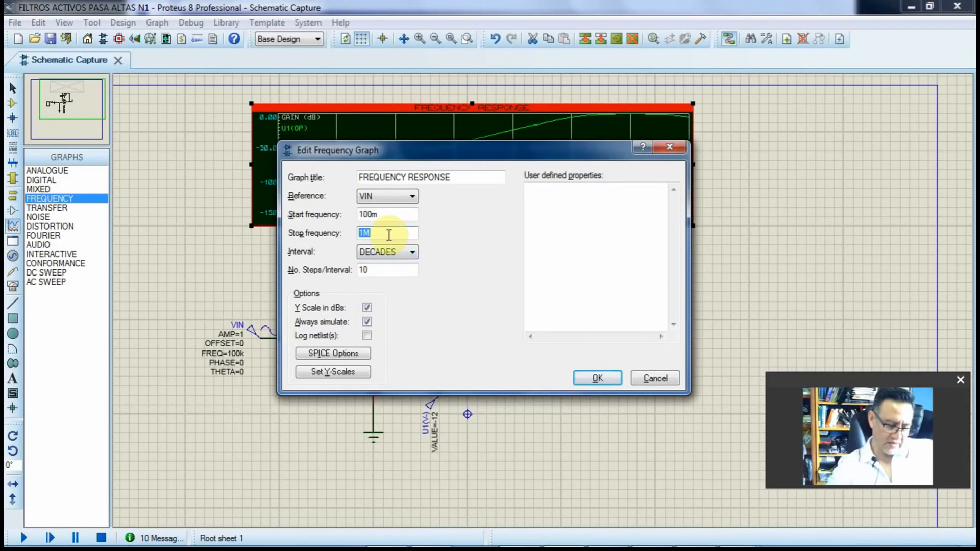
text(100k)
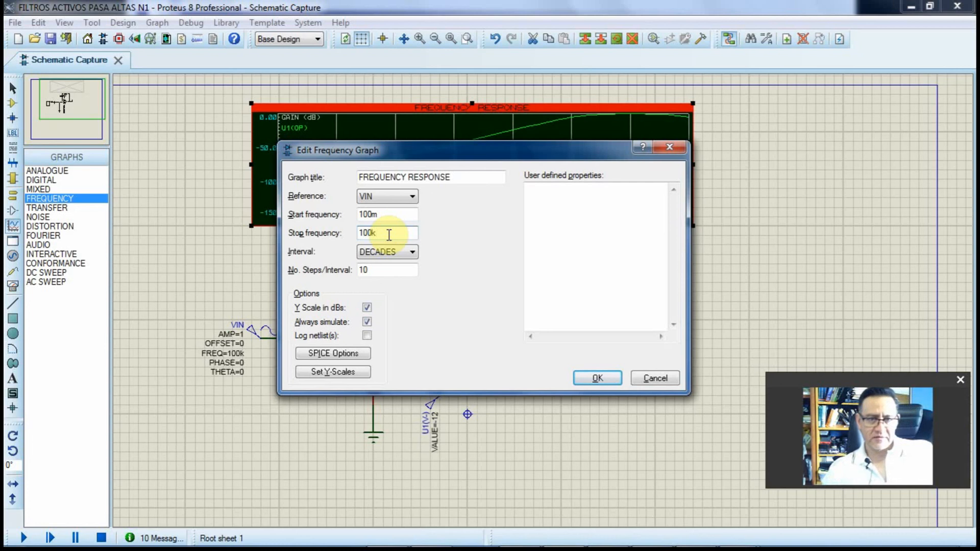
click(403, 251)
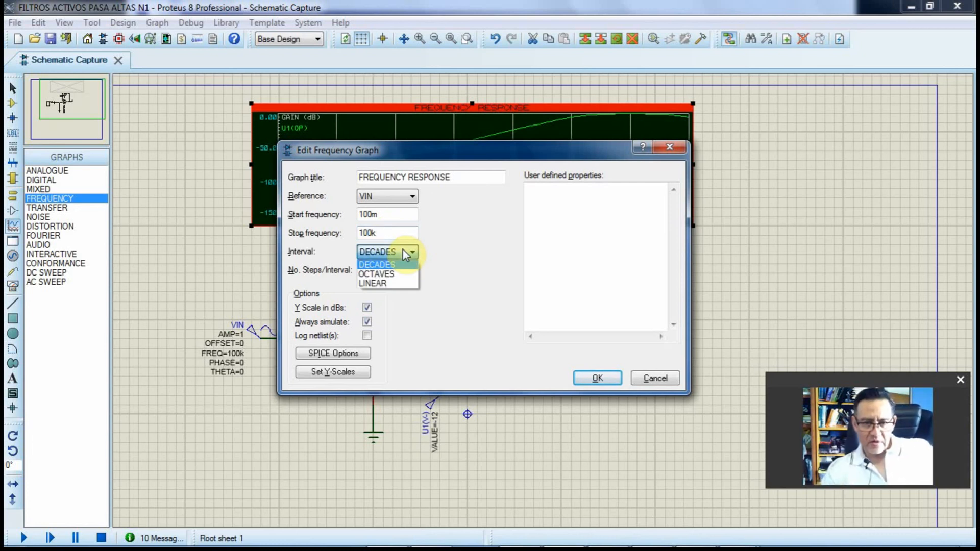
click(403, 263)
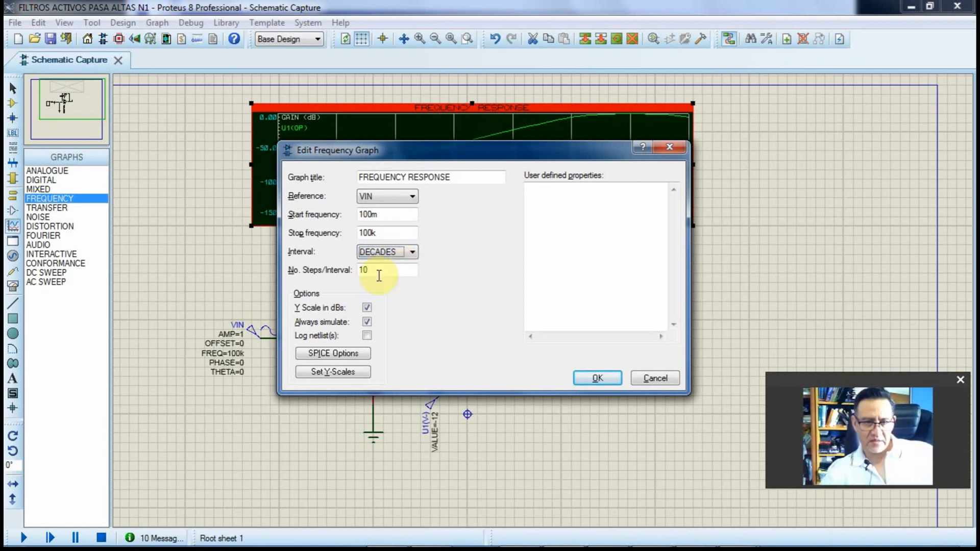
Try to set the frequency graph's number of steps per interval to 1.
drag(379, 272, 348, 272)
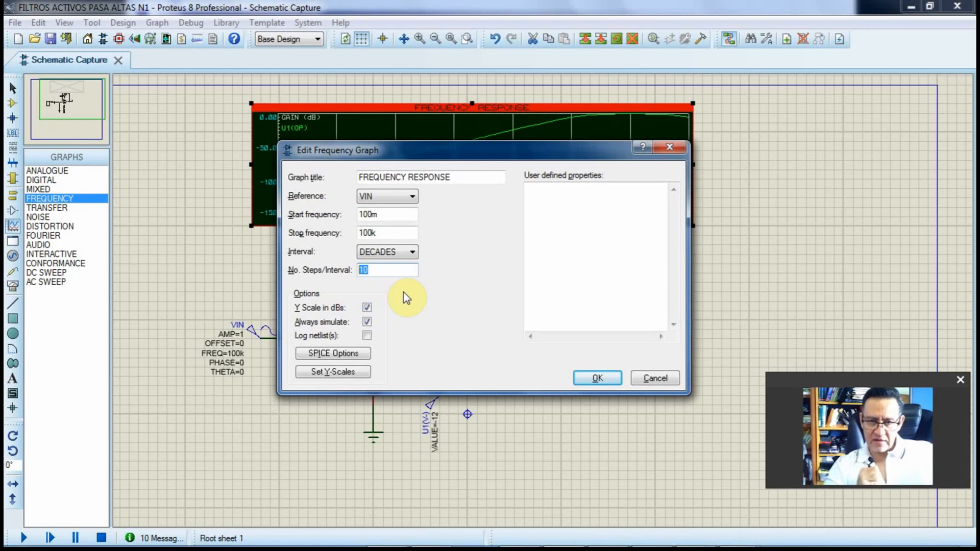
text(1)
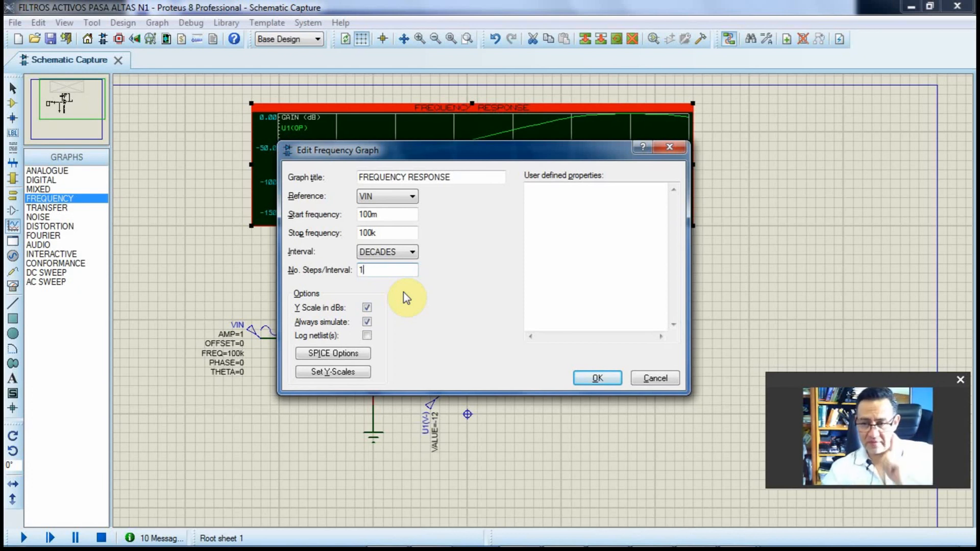
click(594, 378)
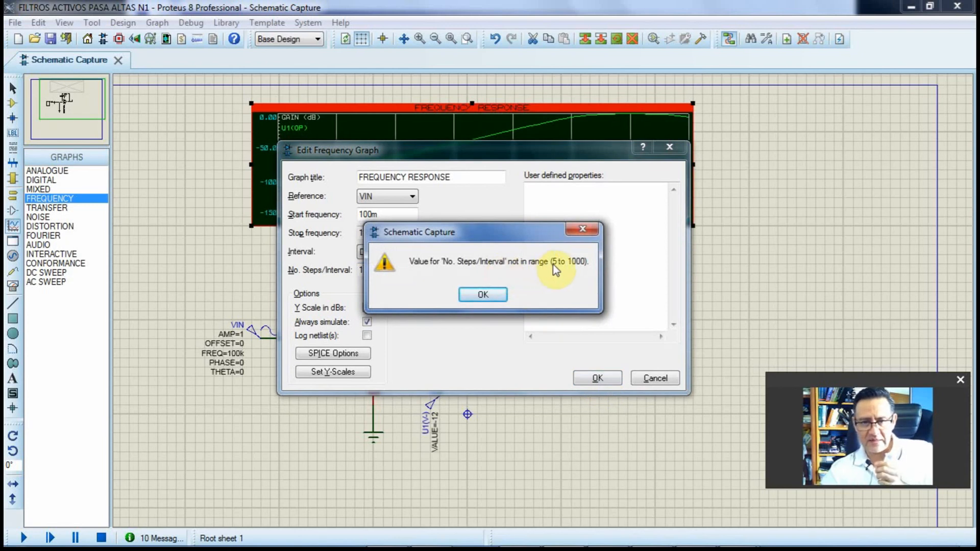
click(484, 294)
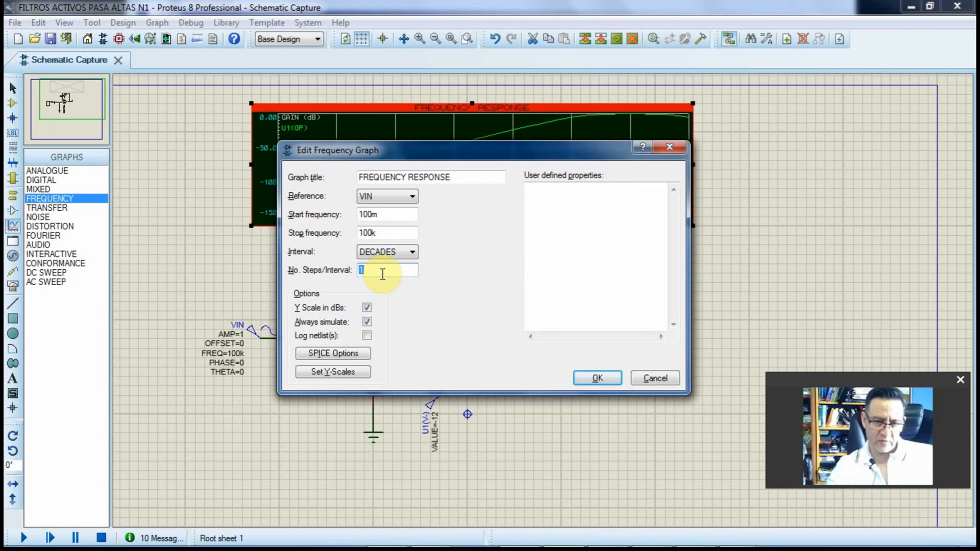
Set the graph to 5 steps per interval with the dB Y scale disabled and resimulate the frequency response.
text(100)
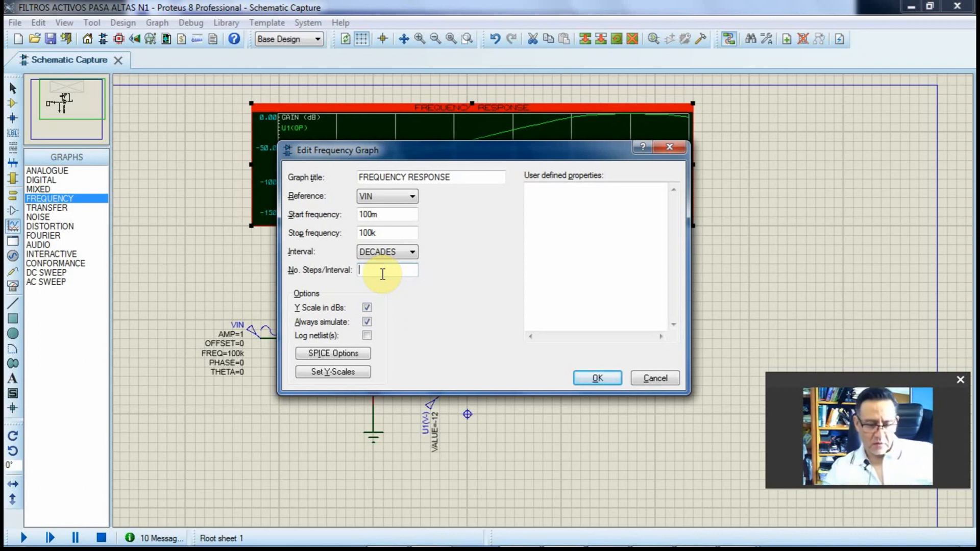
text(5)
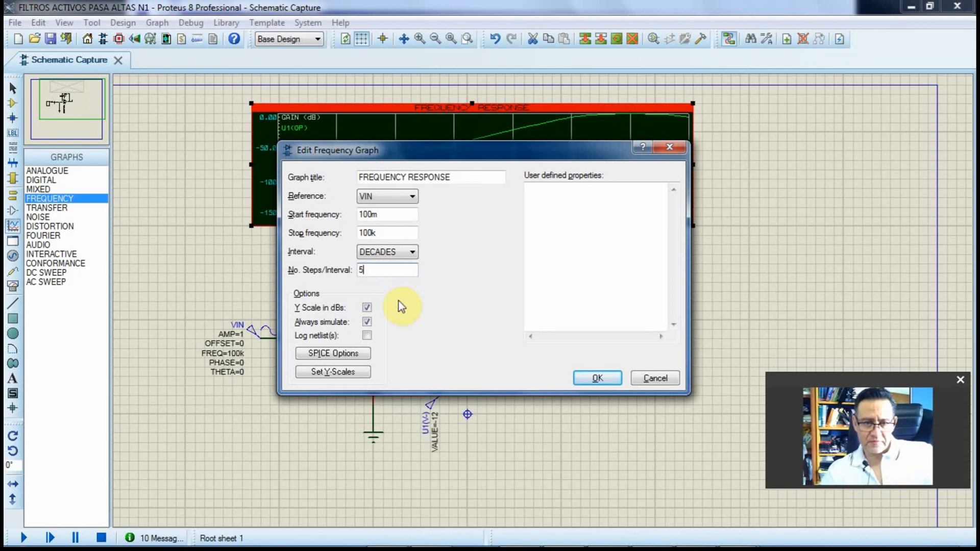
drag(438, 153, 528, 141)
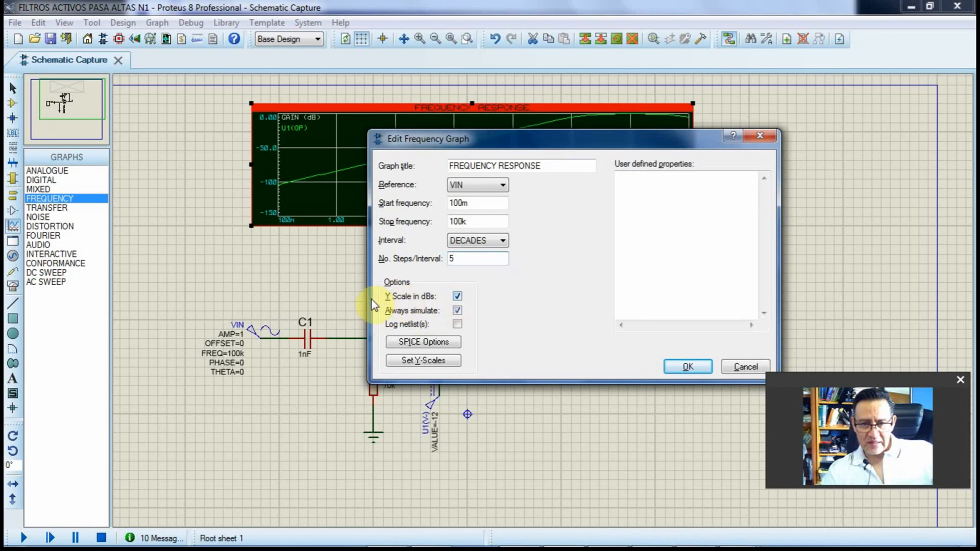
click(457, 297)
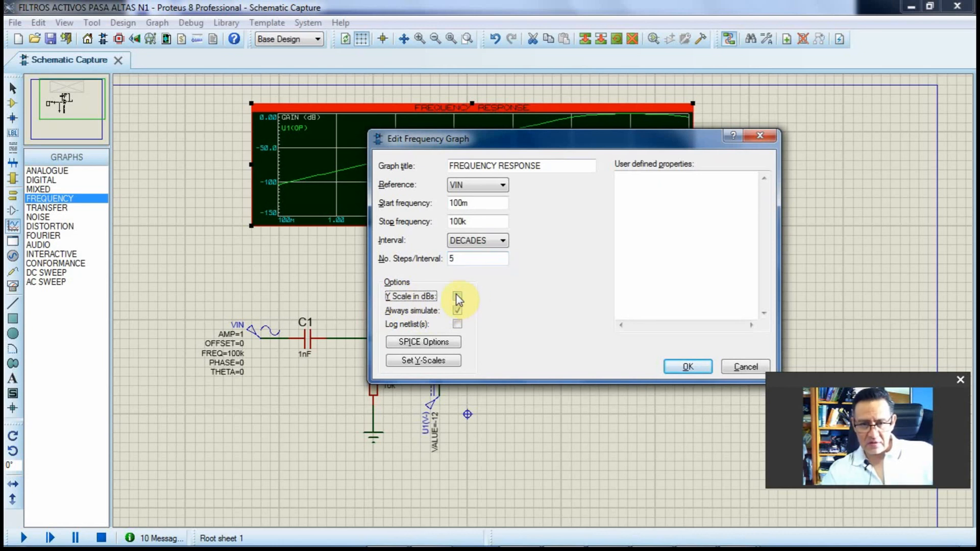
click(683, 372)
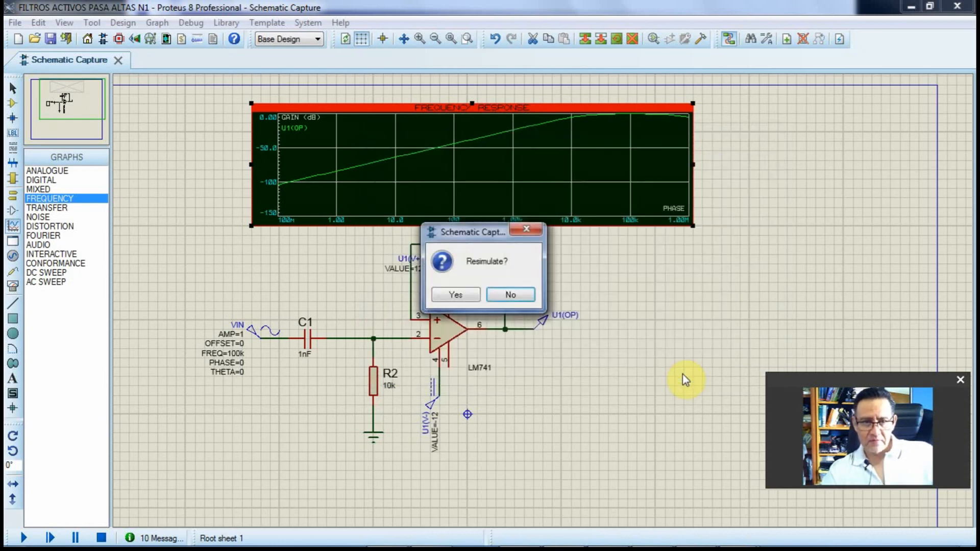
click(458, 295)
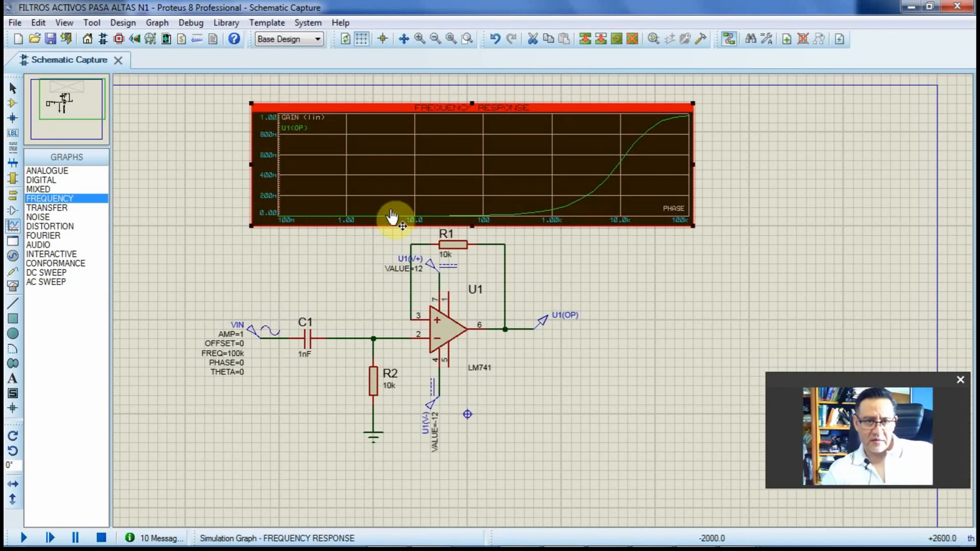
Maximize the frequency response graph and read the output gain near 100 Hz and 10 kHz with the cursor.
right_click(470, 181)
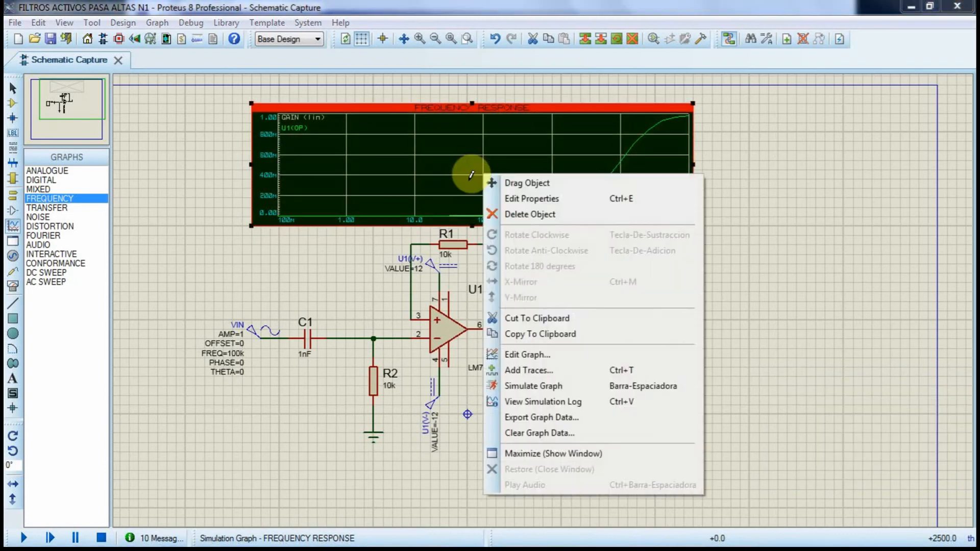
click(600, 454)
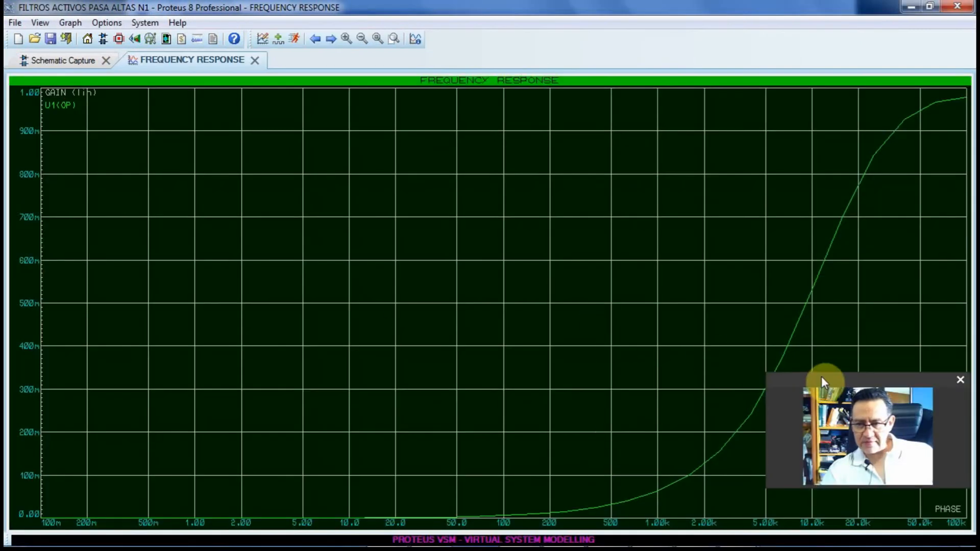
drag(822, 376, 175, 197)
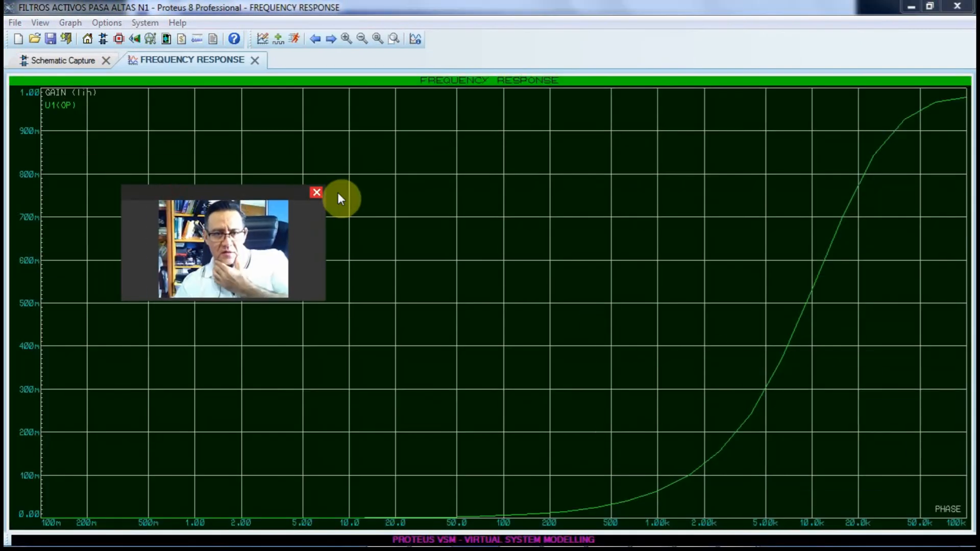
click(502, 215)
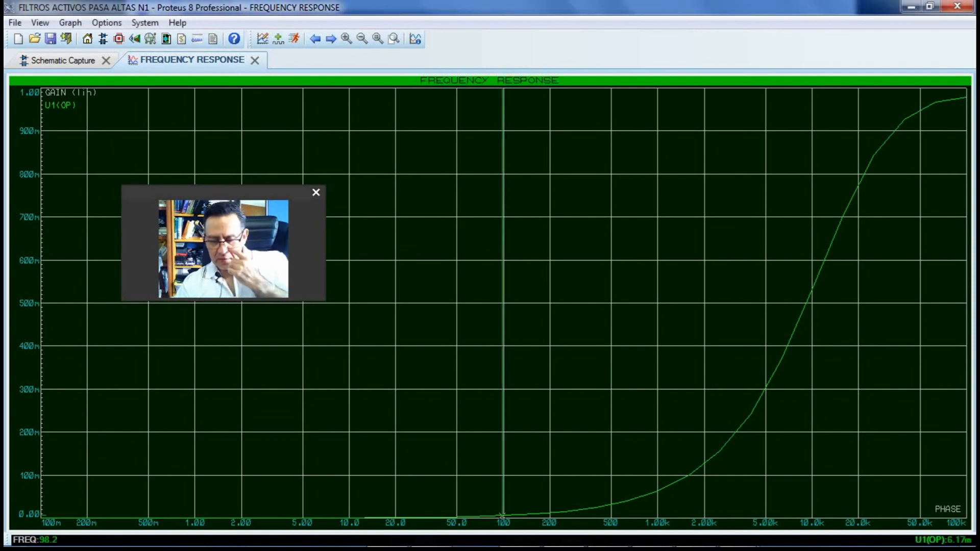
mouse_move(503, 215)
mouse_down()
mouse_move(531, 215)
mouse_move(475, 215)
mouse_move(507, 216)
mouse_up()
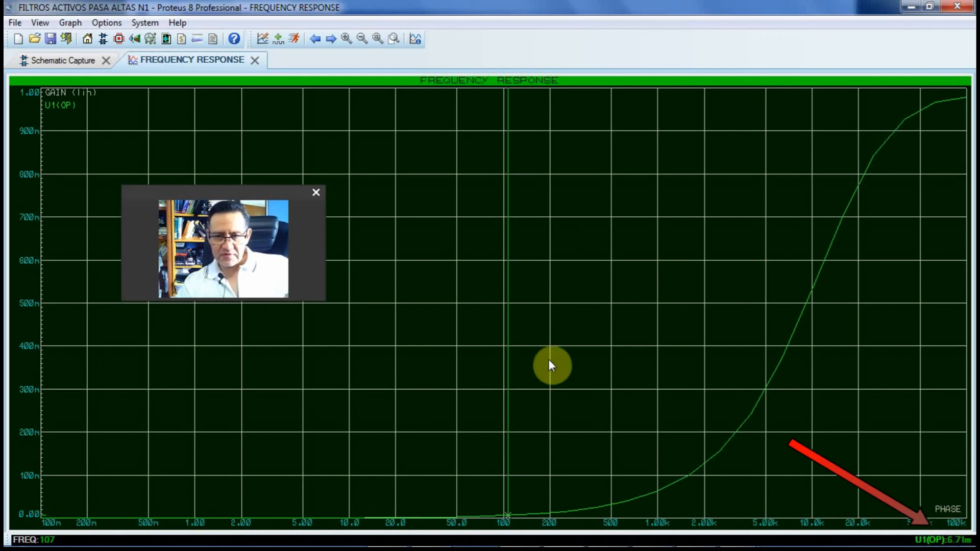
drag(530, 317, 811, 290)
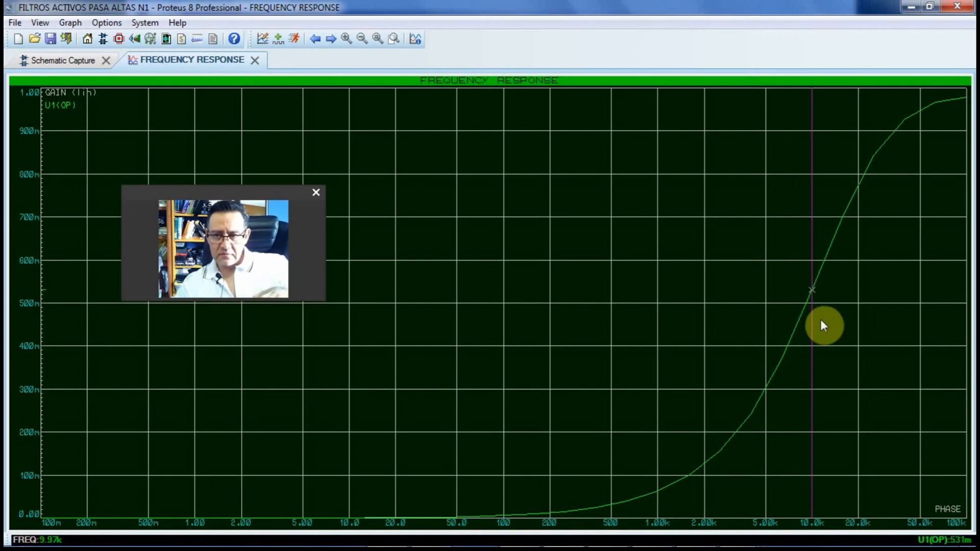
Check the PowerPoint slide, return to the Proteus graph and reread the gain as close as possible to 10 kHz.
key(alt+Tab)
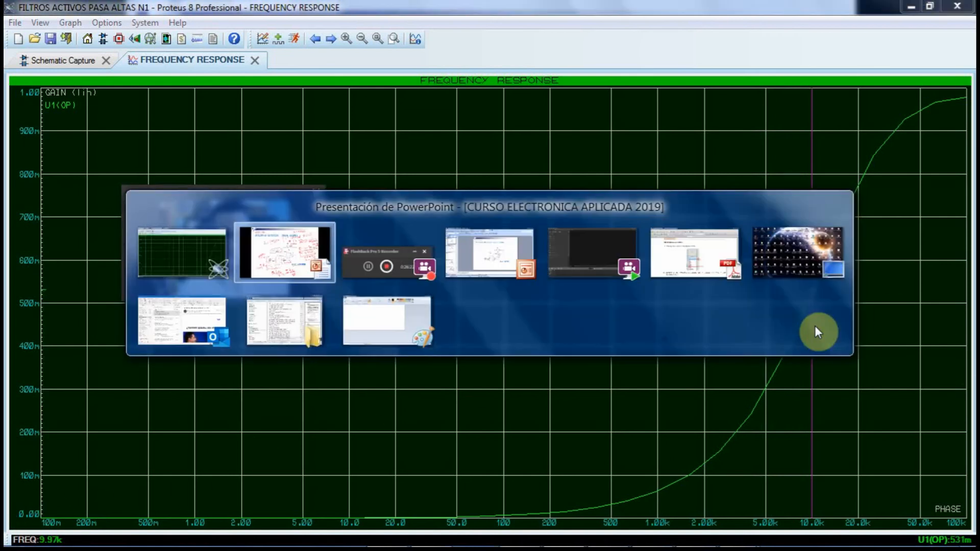
key(alt+Tab)
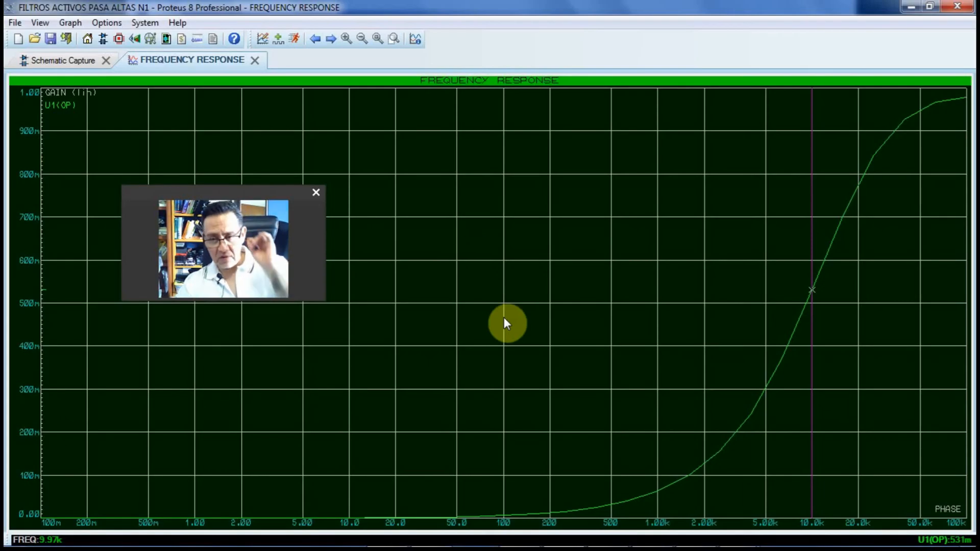
click(814, 329)
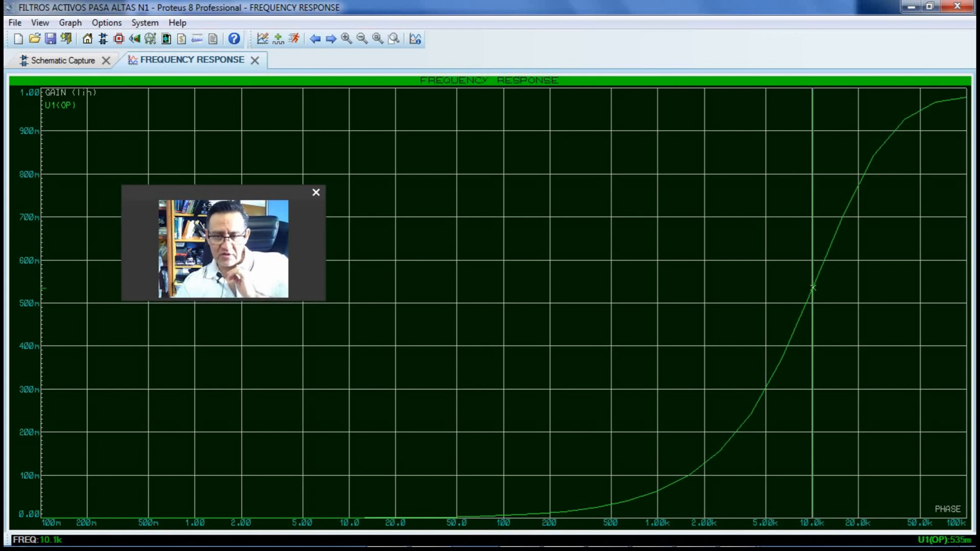
drag(813, 330, 811, 329)
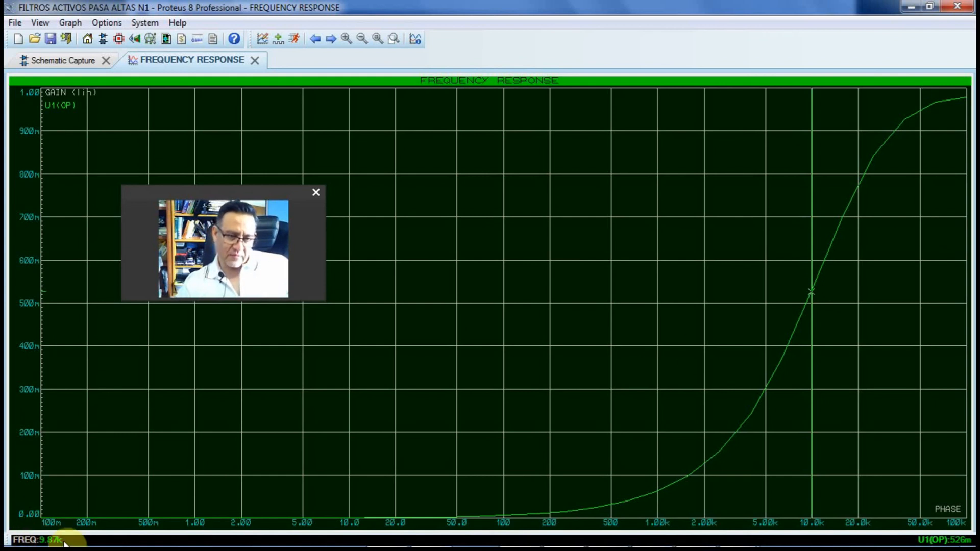
click(812, 313)
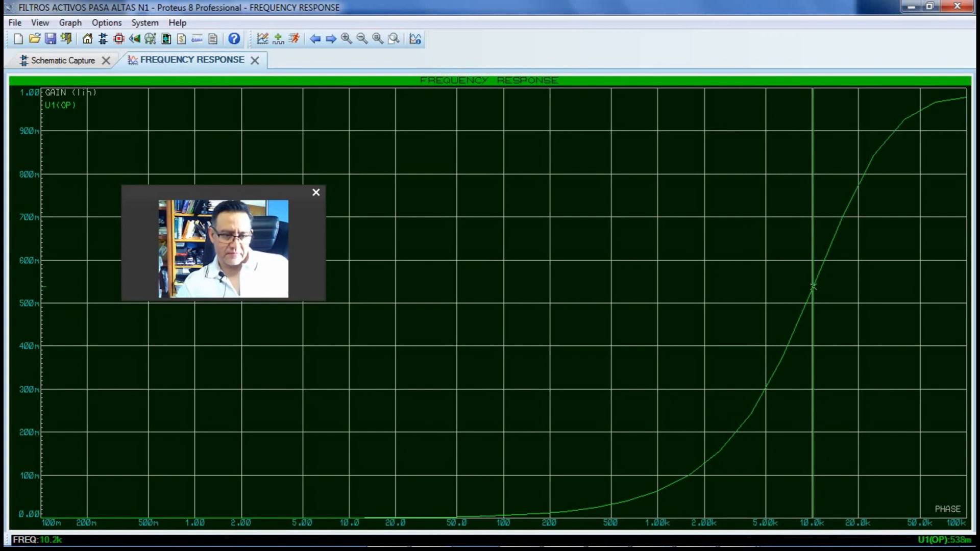
drag(811, 313, 813, 313)
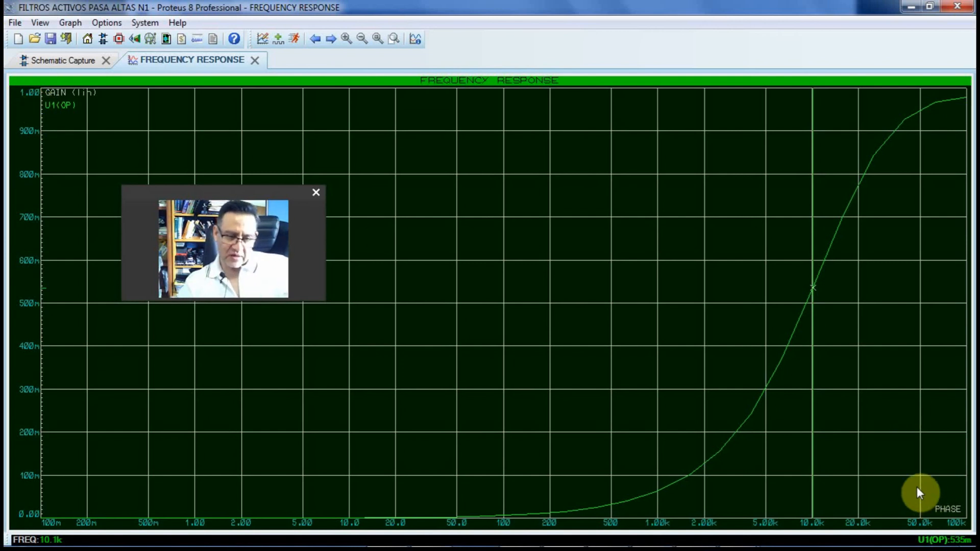
Move the graph cursor along the curve to find the cutoff frequency where the output gain is about 707m.
click(813, 323)
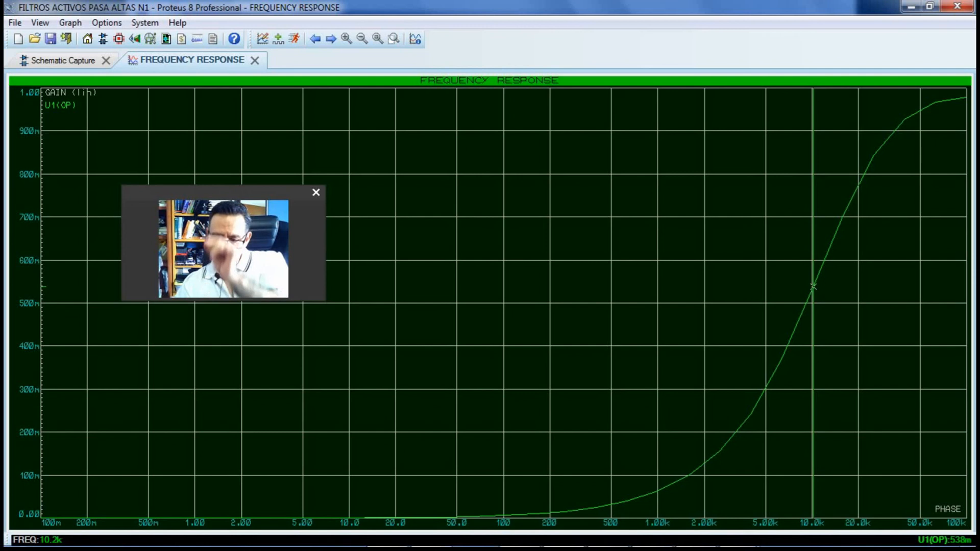
drag(813, 322, 842, 322)
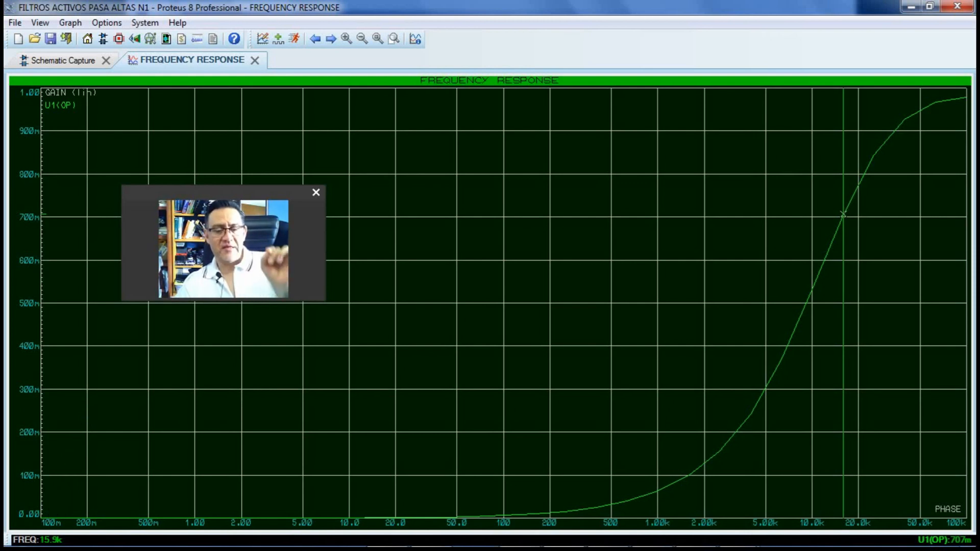
click(843, 323)
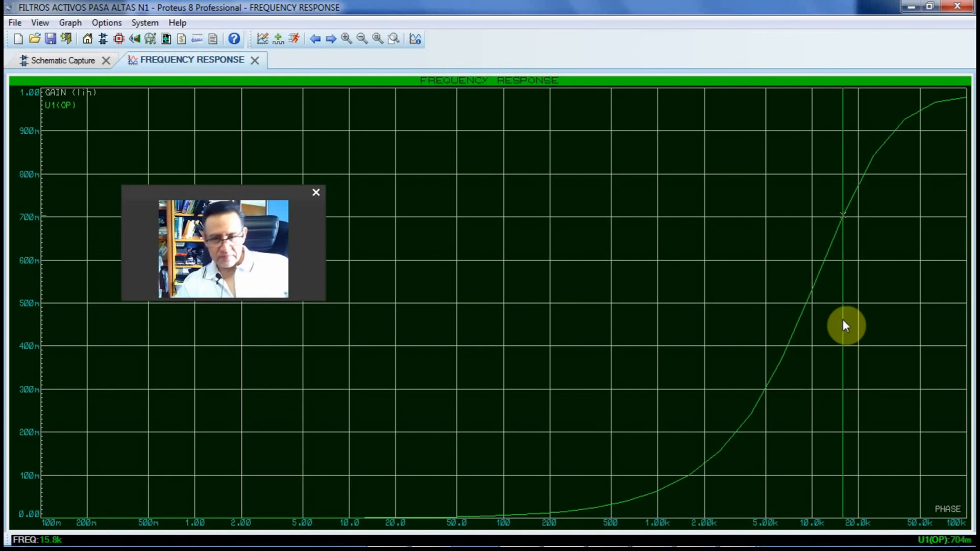
Return to the schematic and compare C1's value with the PowerPoint slide, underlining the 0.001 µF capacitance there.
click(73, 61)
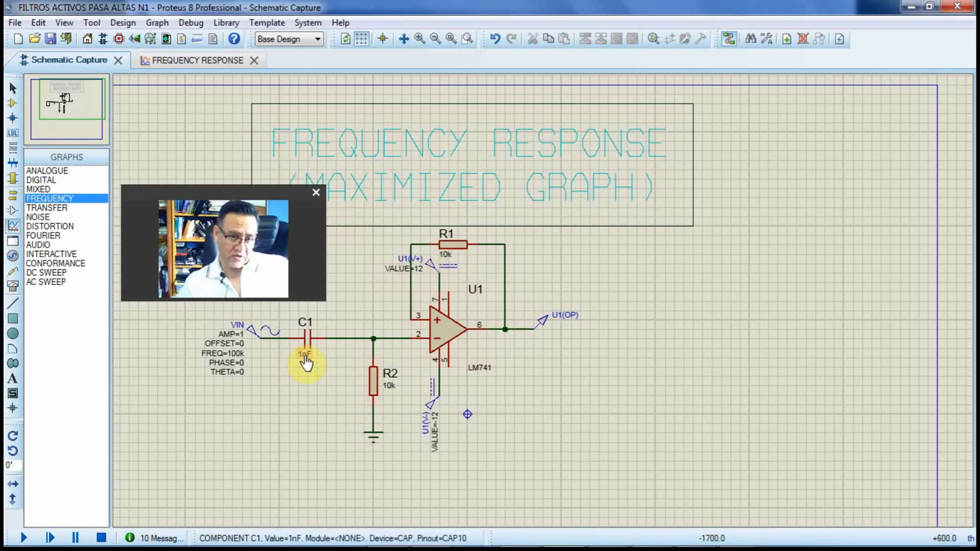
key(alt+Tab)
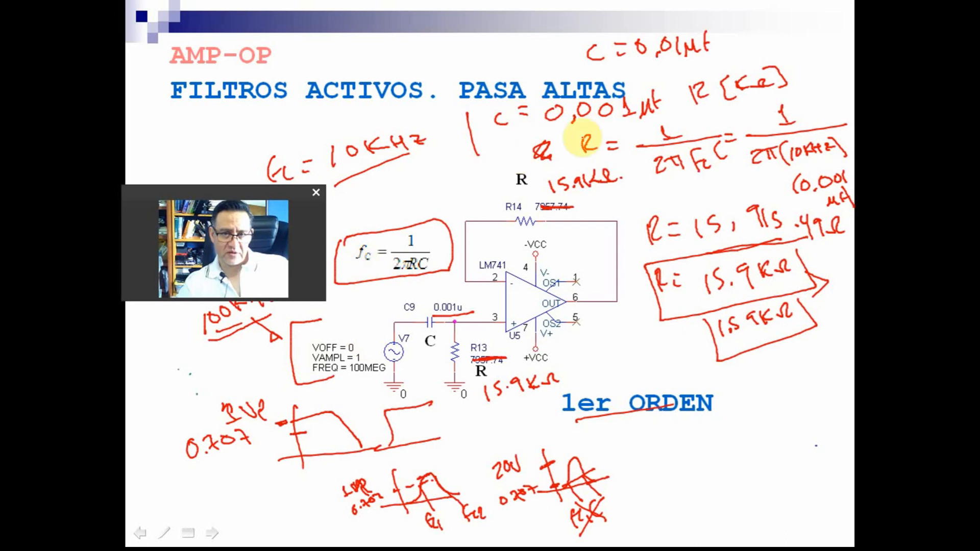
drag(541, 127, 626, 126)
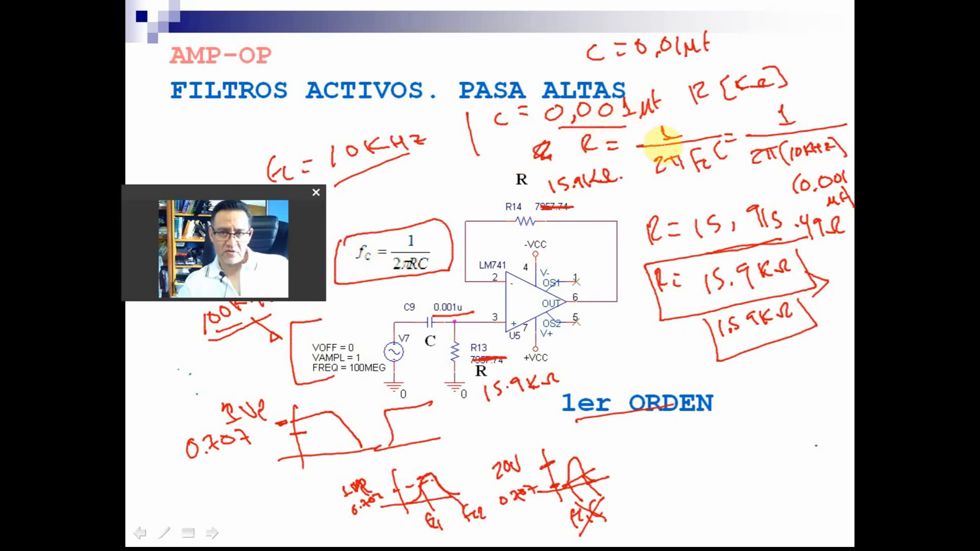
key(alt+Tab)
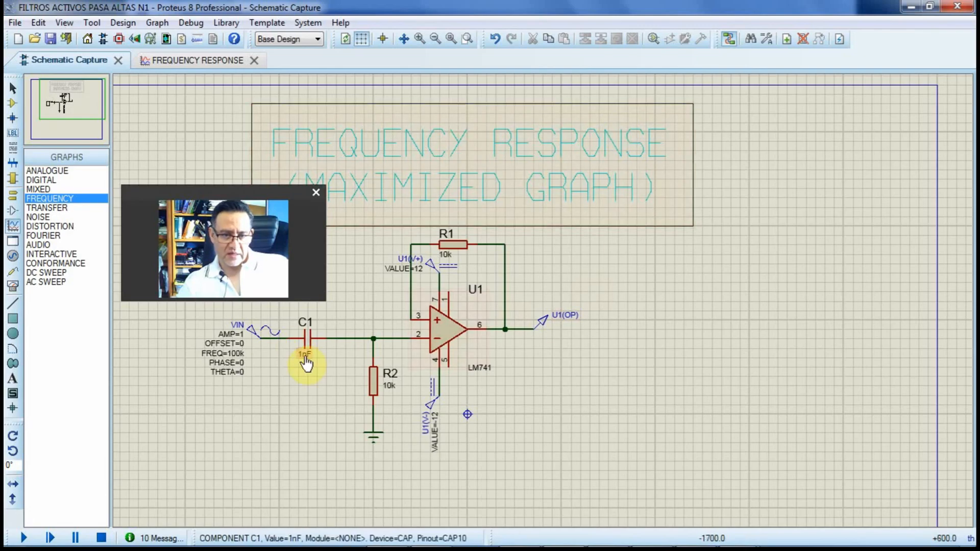
Set the value of capacitor C1 to 0.001uF.
click(305, 363)
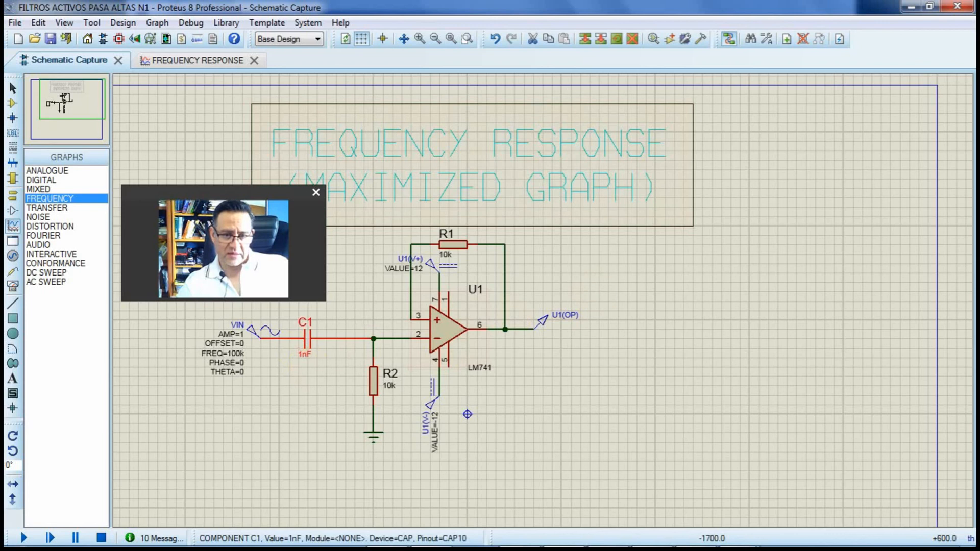
click(305, 364)
drag(418, 159, 402, 155)
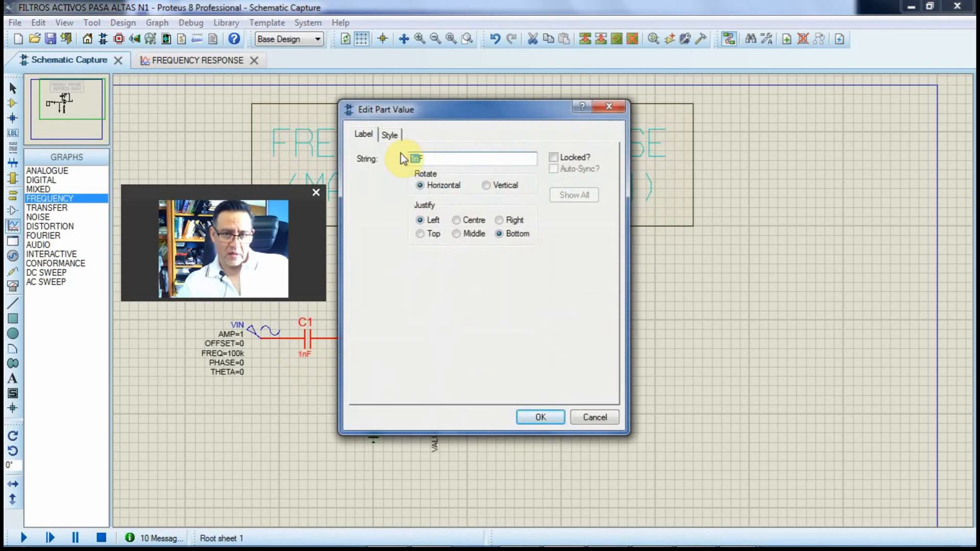
text(0.001)
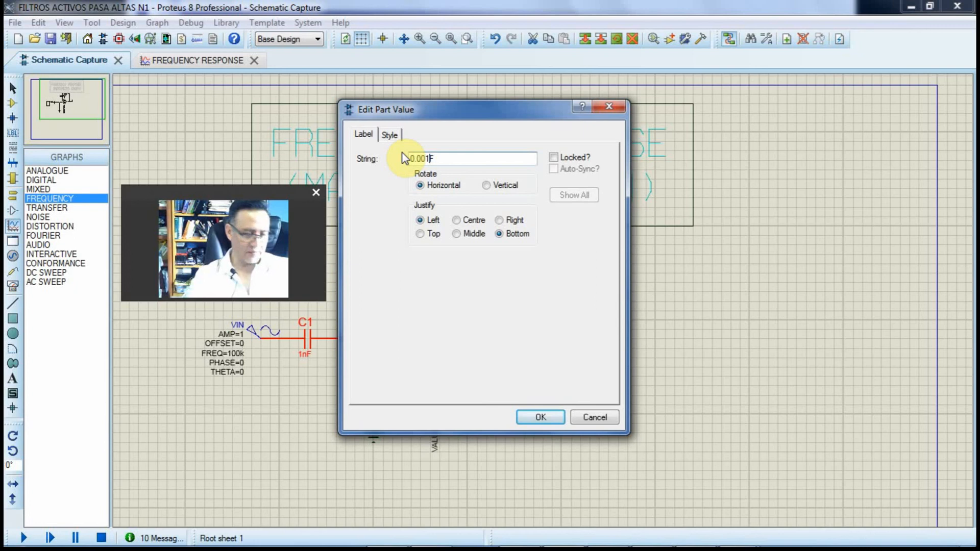
text(u)
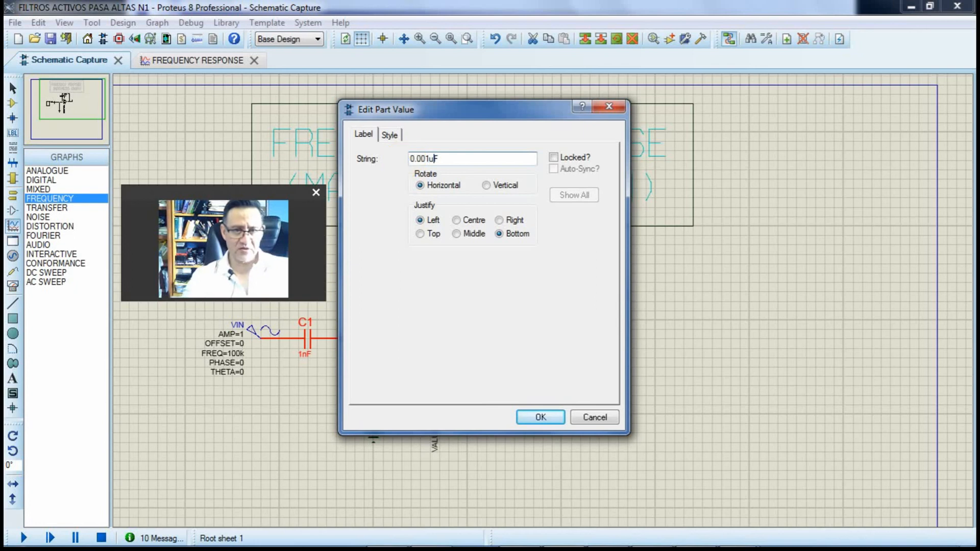
click(541, 416)
Switch to the PowerPoint slide, underline the 15.9 kΩ feedback resistance, and return to the Proteus schematic.
key(alt+Tab)
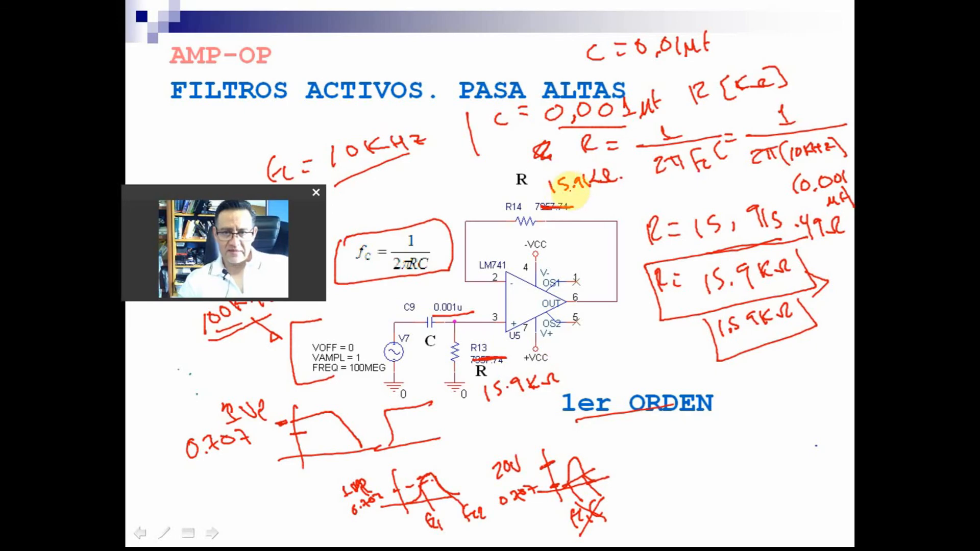
drag(567, 200, 625, 198)
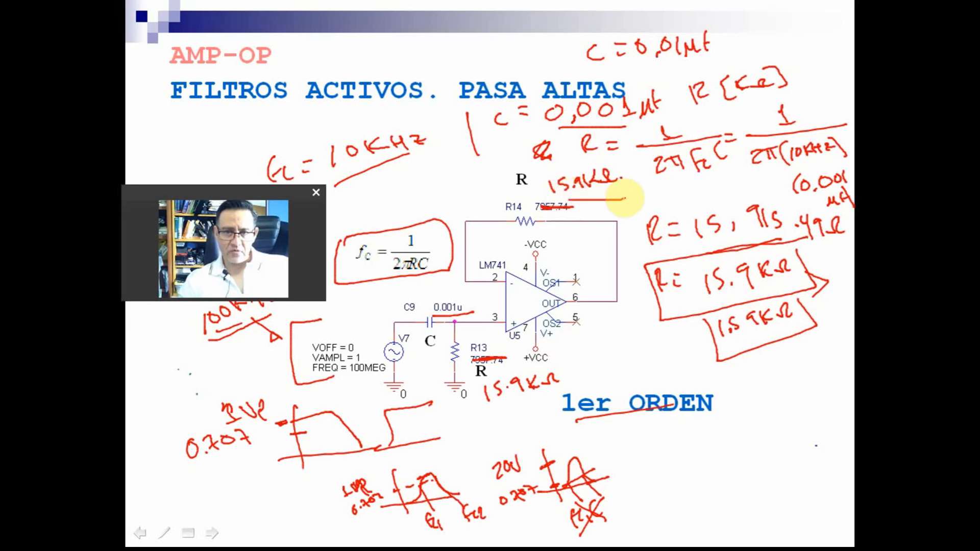
key(alt+Tab)
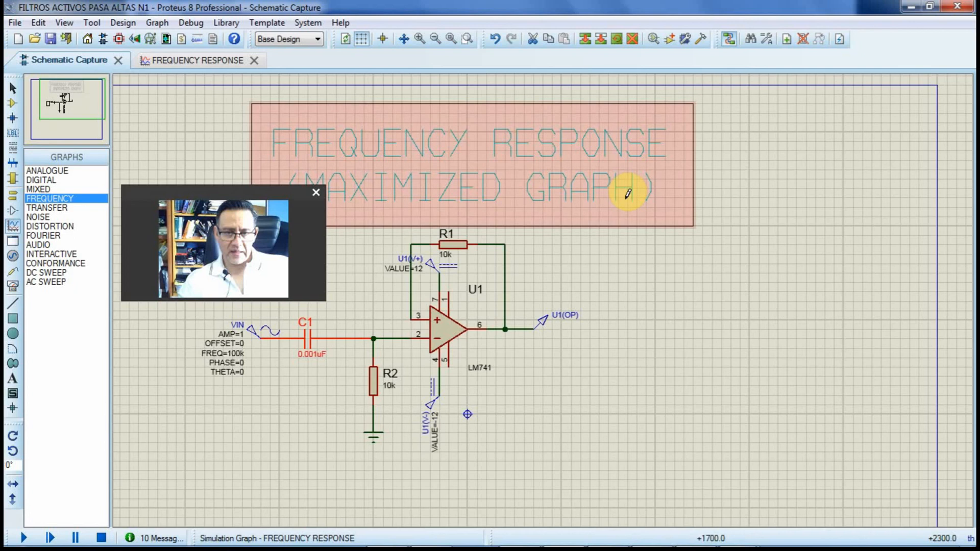
Set the value of feedback resistor R1 to 15.9k, checking the resistance on the PowerPoint slide.
double_click(447, 257)
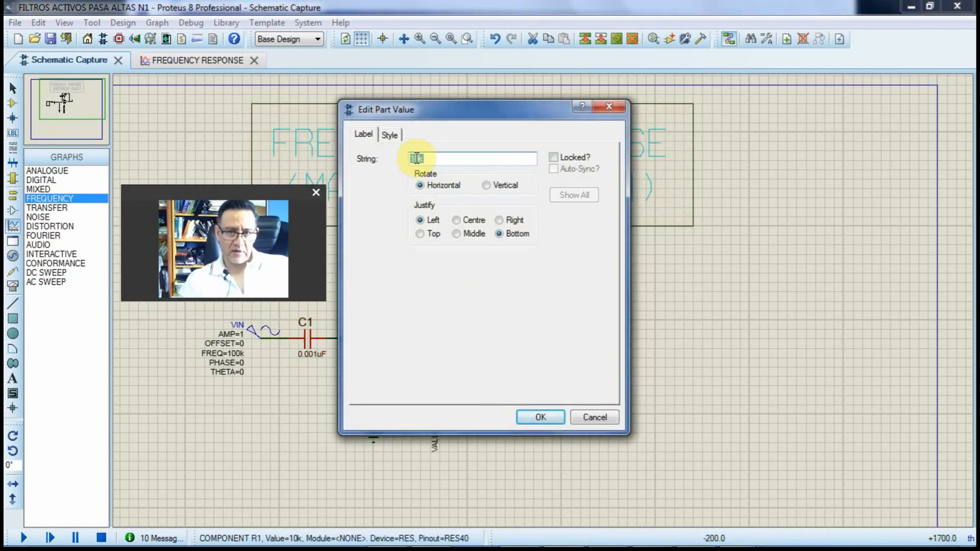
key(alt+Tab)
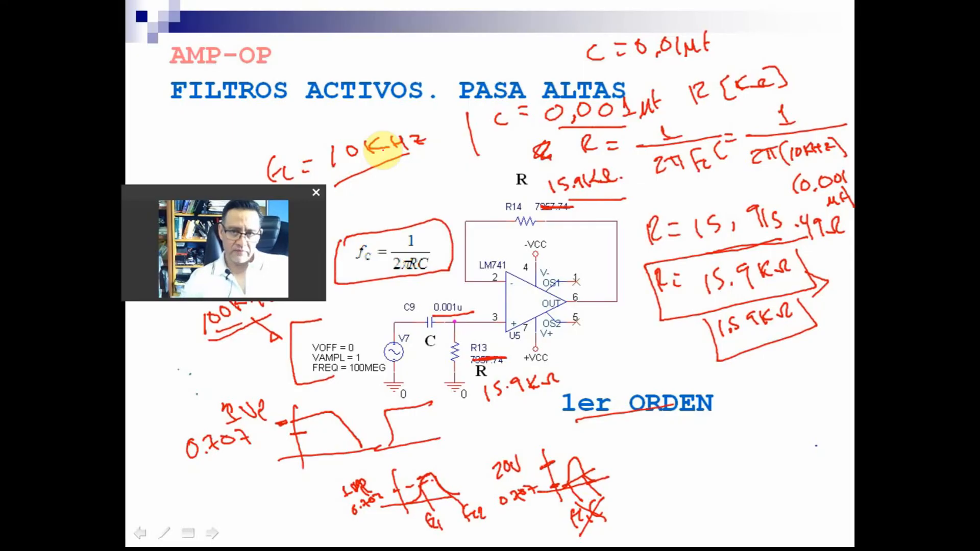
key(alt+Tab)
text(15.9k)
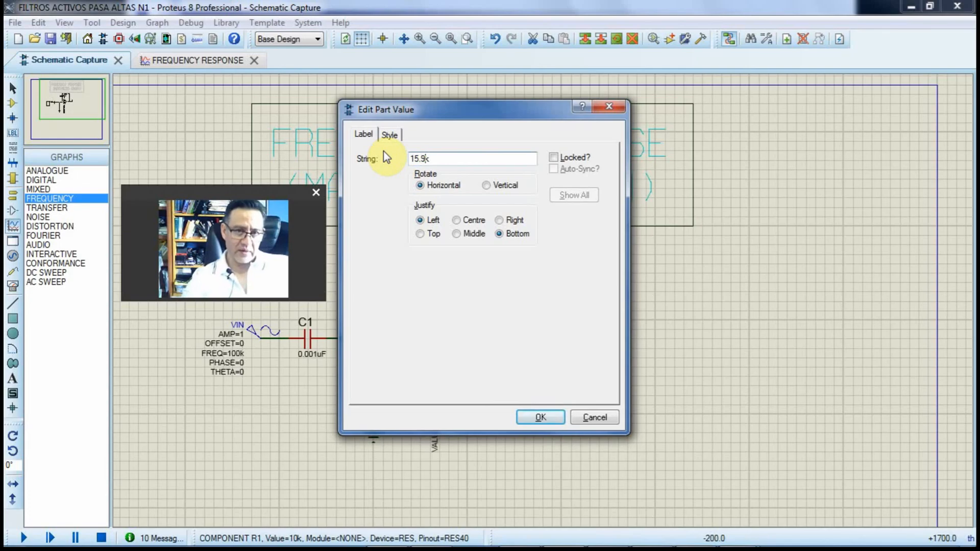
click(549, 417)
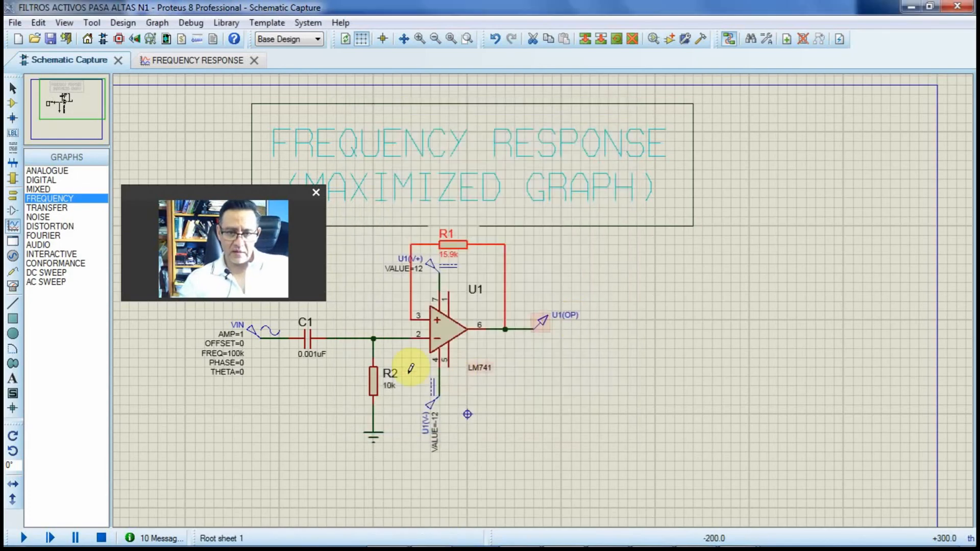
Set the value of grounded resistor R2 to 15.9k, rechecking the resistance on the PowerPoint slide.
double_click(391, 394)
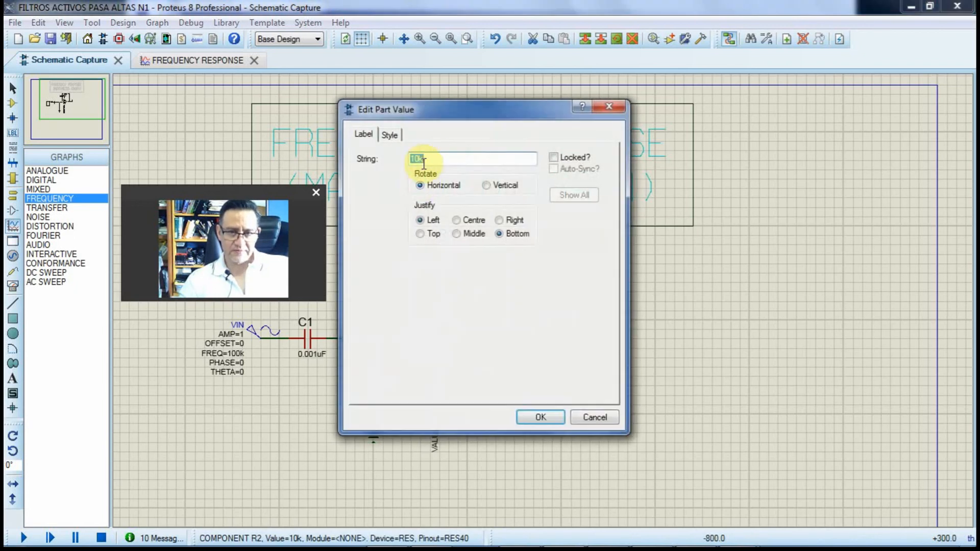
click(414, 158)
key(BackSpace)
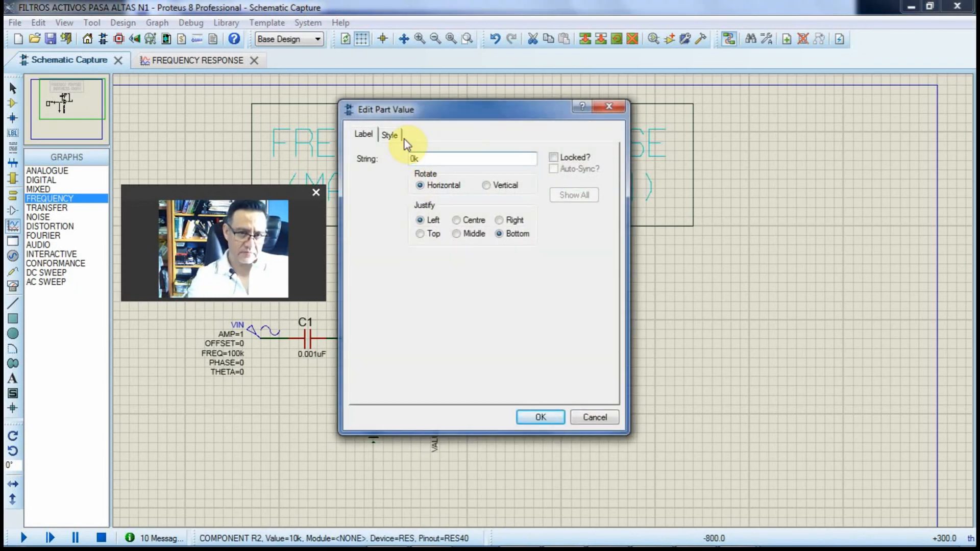
key(Delete)
key(alt+Tab)
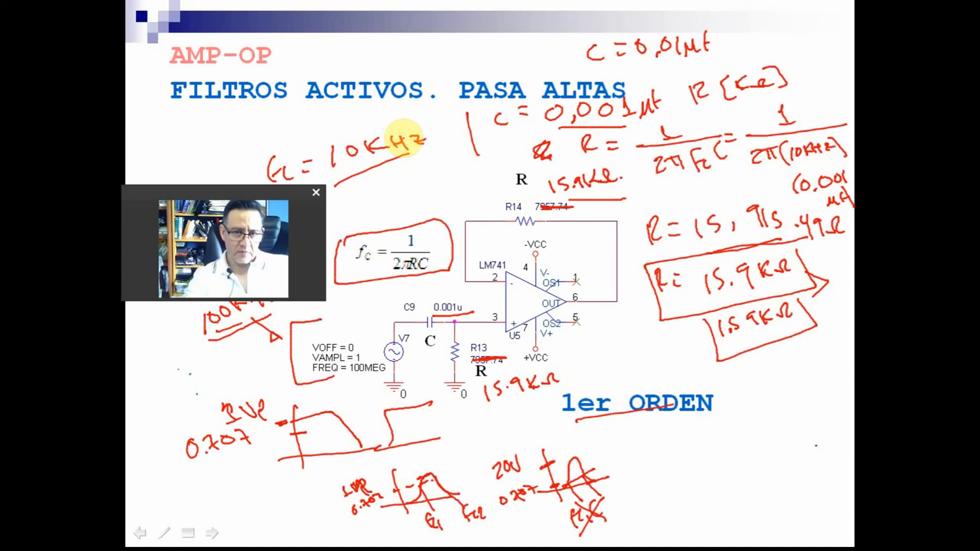
key(alt+Tab)
text(1)
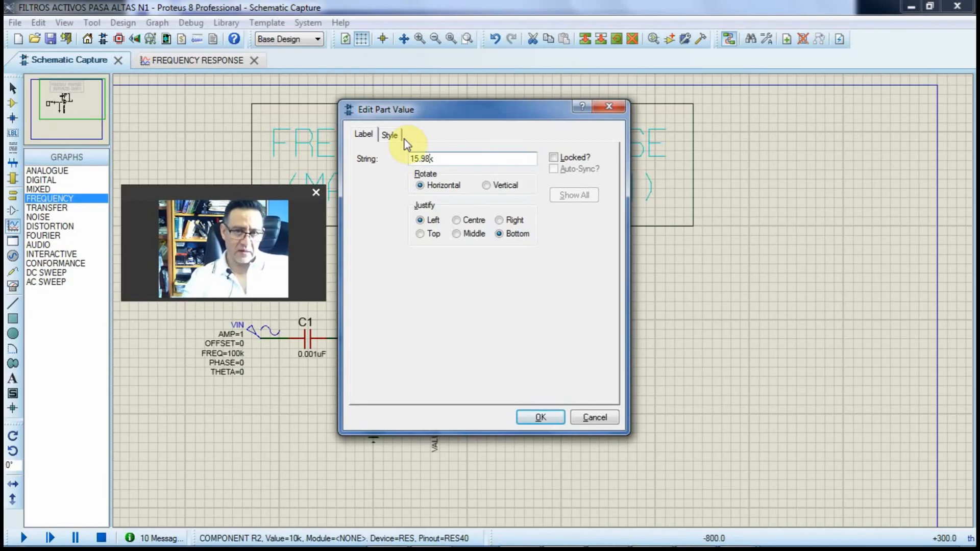
key(BackSpace)
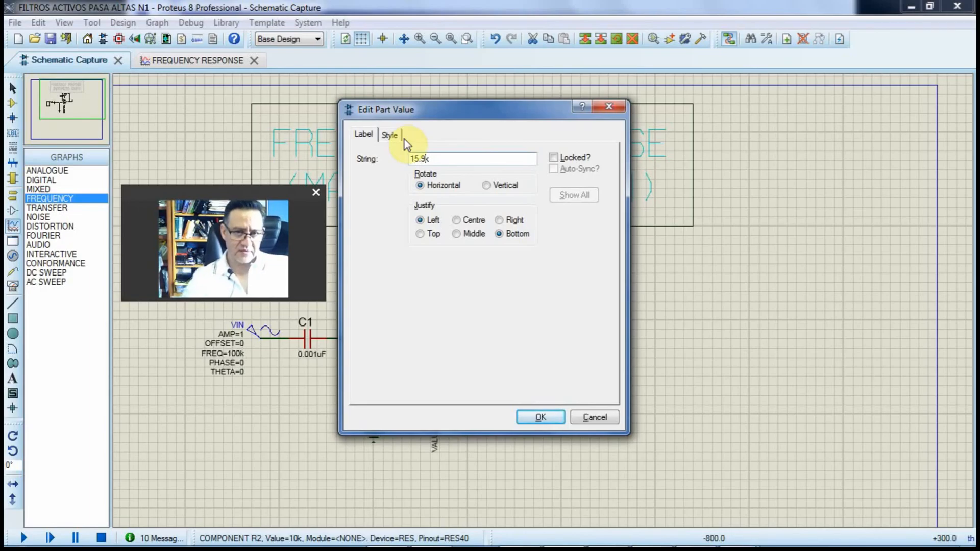
click(550, 422)
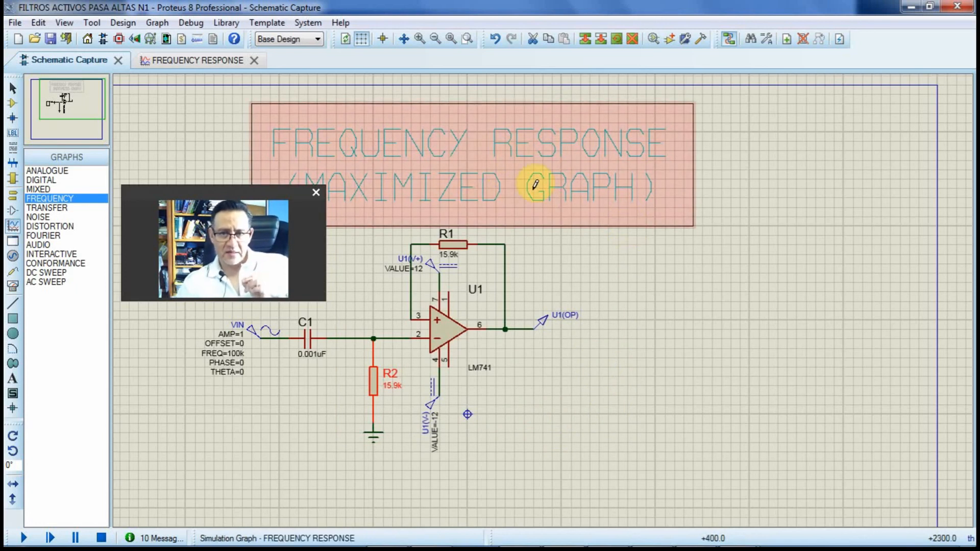
Close the maximized frequency response graph and simulate it again on the schematic with the new component values.
click(181, 61)
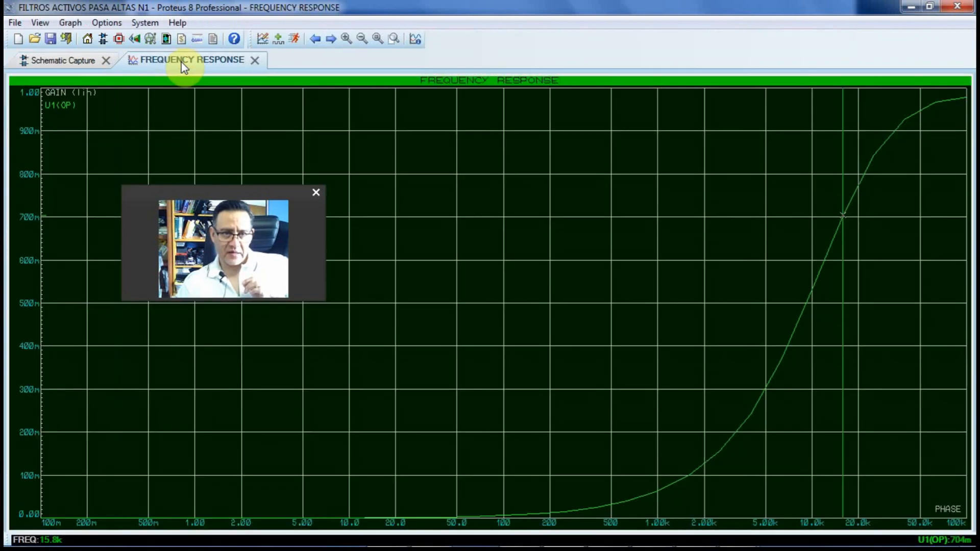
click(83, 63)
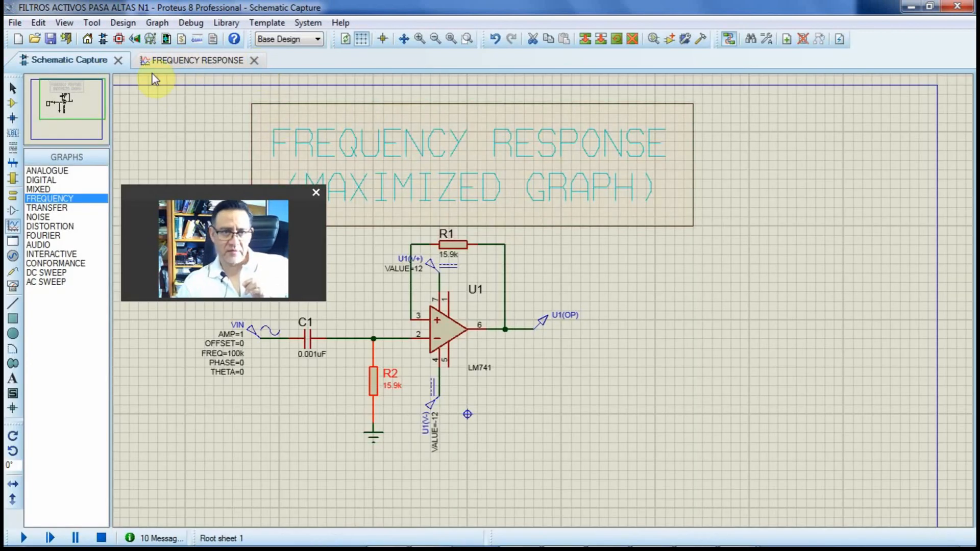
click(212, 62)
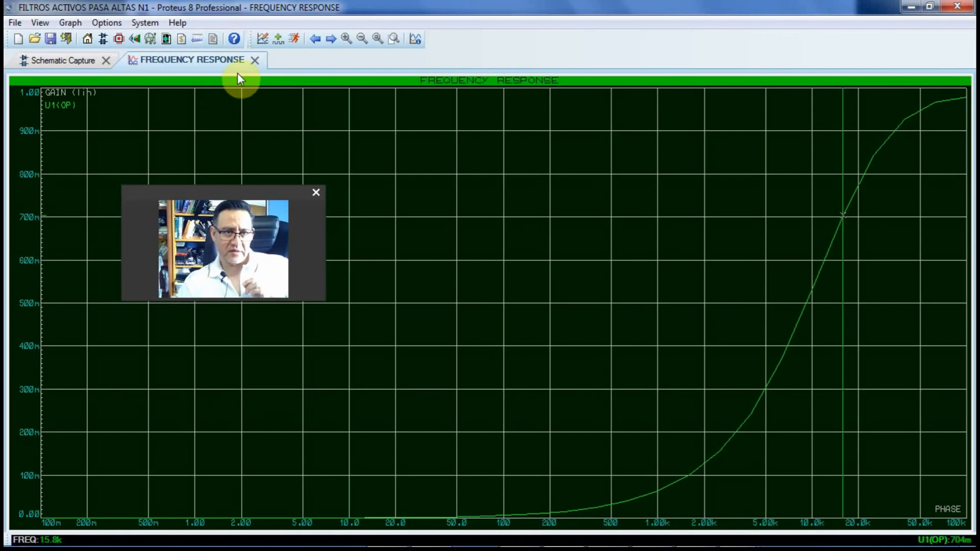
click(251, 64)
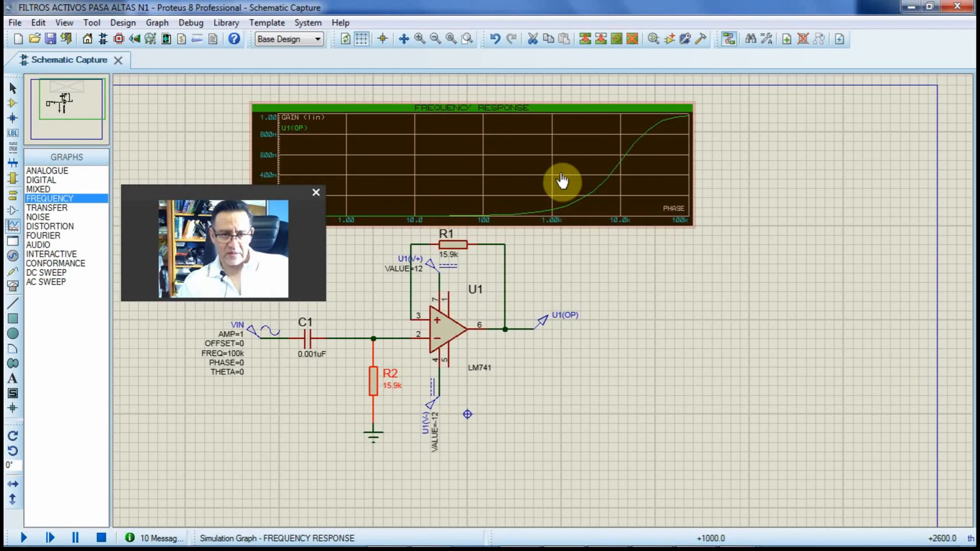
key(space)
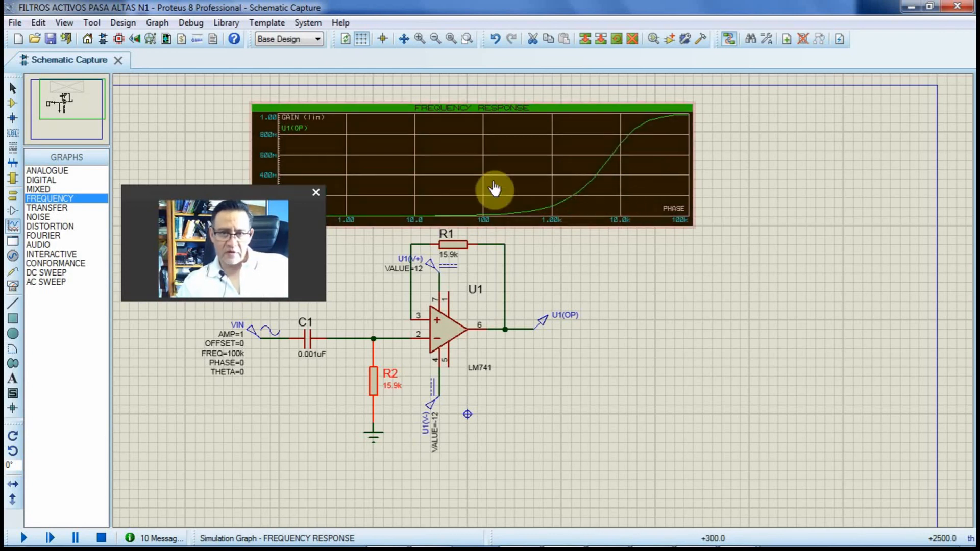
Maximize the frequency response graph and move its cursor down the curve to read the output gain near 10 kHz.
right_click(506, 174)
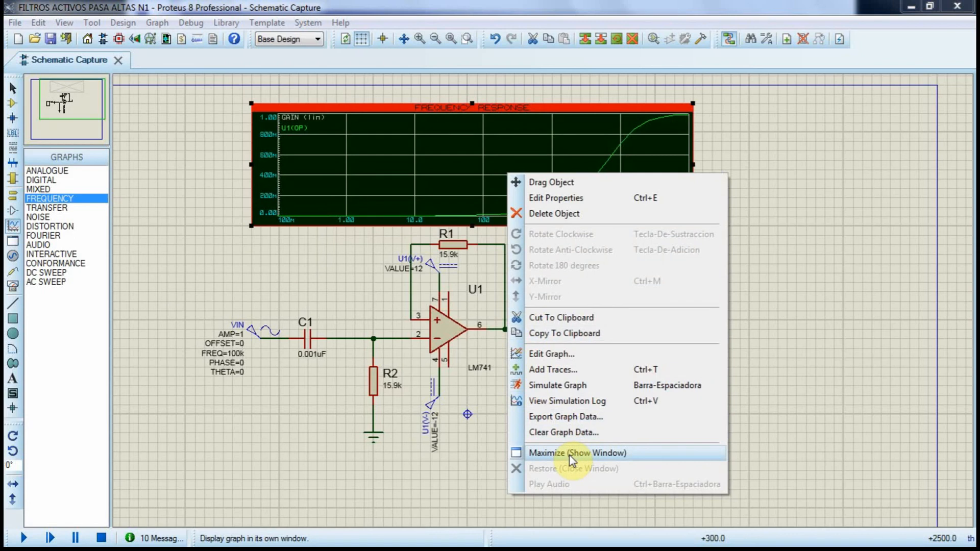
click(571, 453)
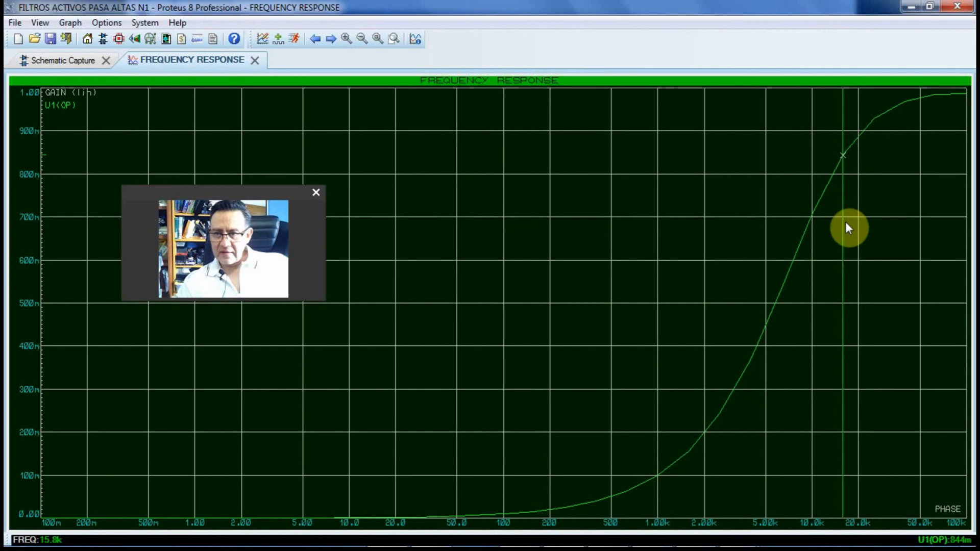
drag(845, 227, 843, 227)
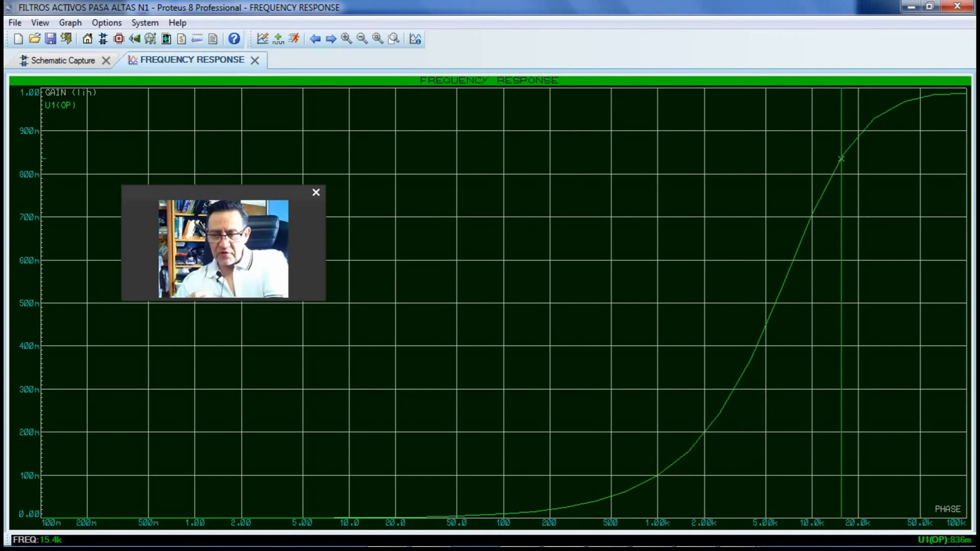
drag(841, 159, 830, 181)
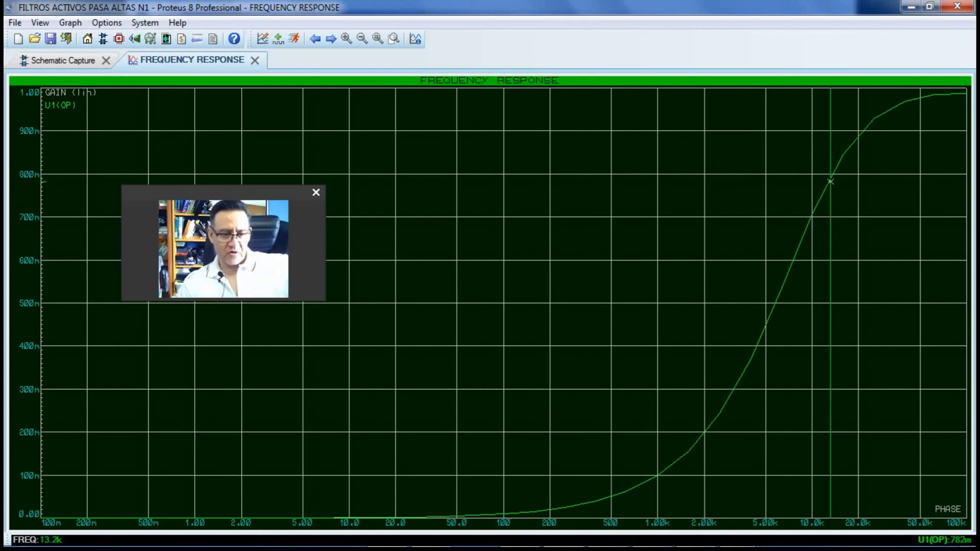
drag(830, 181, 830, 183)
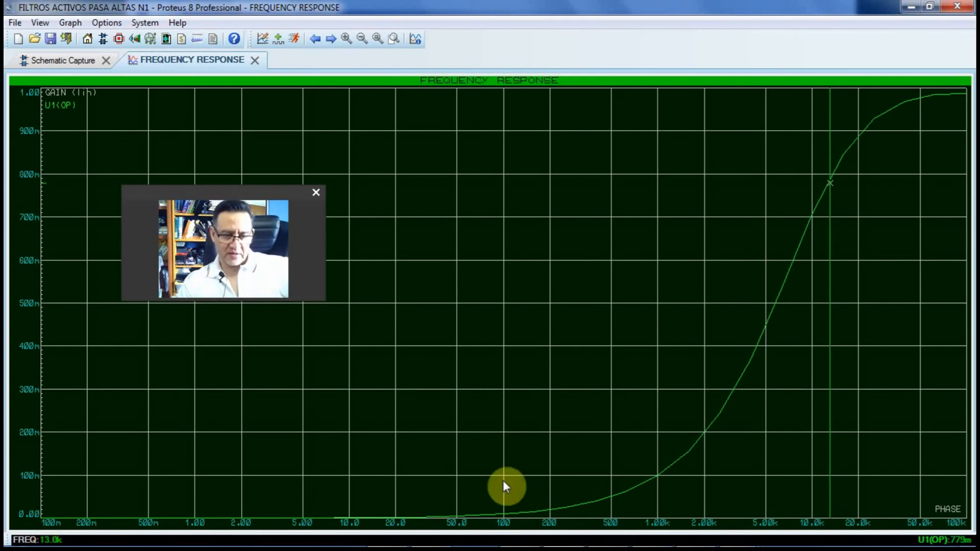
drag(831, 314, 812, 314)
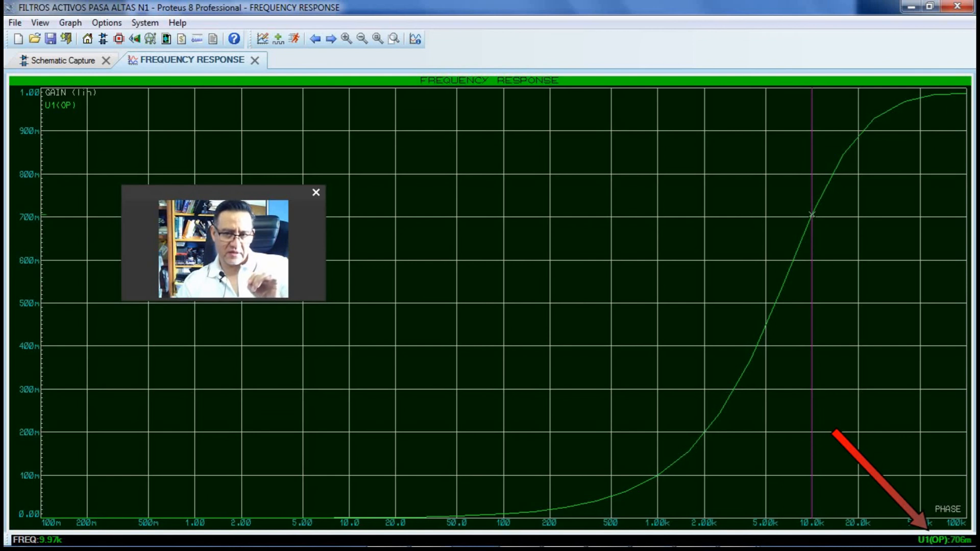
Shift the graph cursor in small amounts around 10 kHz to check where the output gain comes closest to 707m.
drag(811, 295, 811, 295)
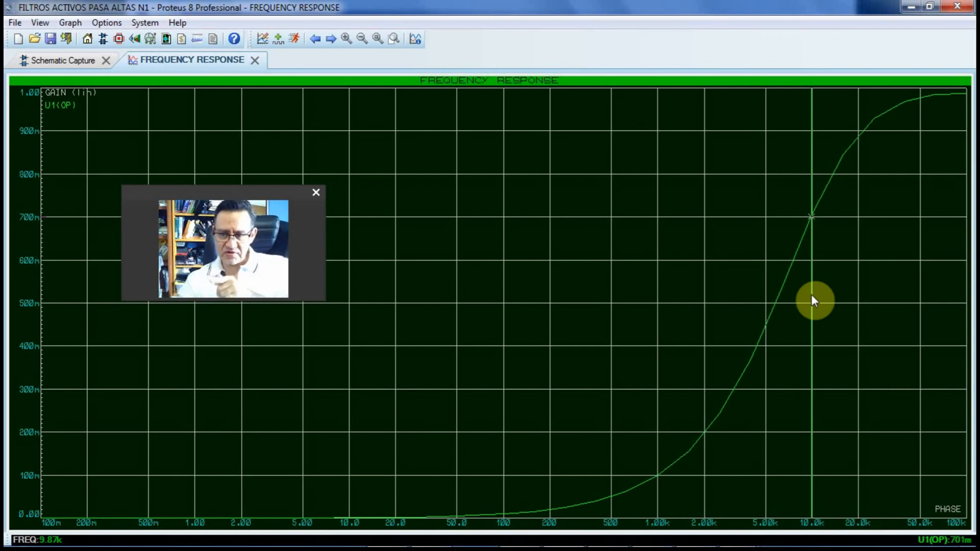
drag(811, 295, 811, 295)
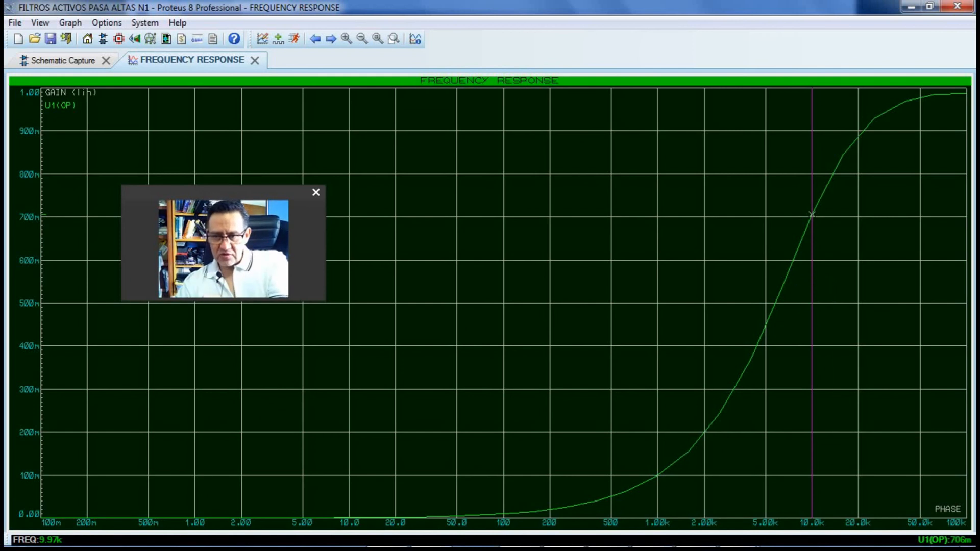
click(813, 298)
drag(812, 298, 811, 298)
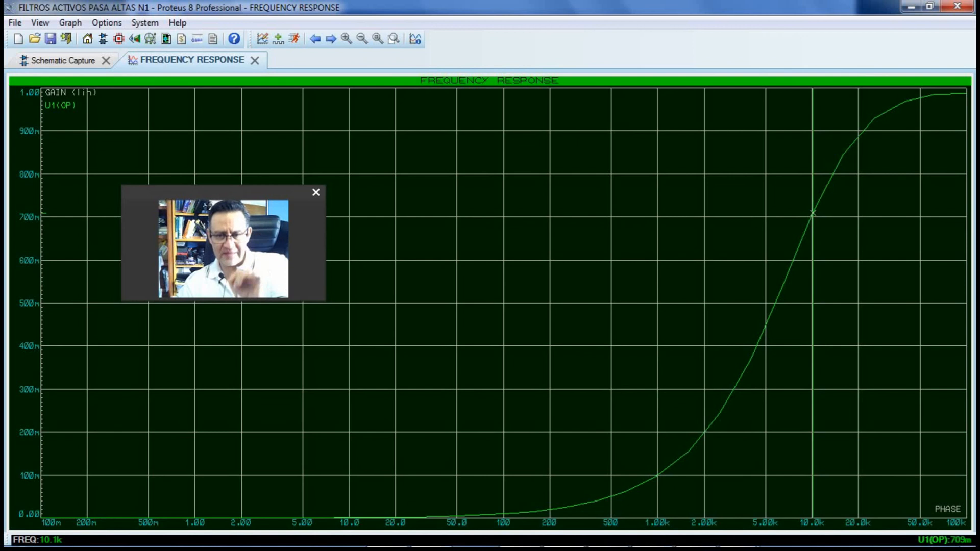
drag(812, 298, 813, 300)
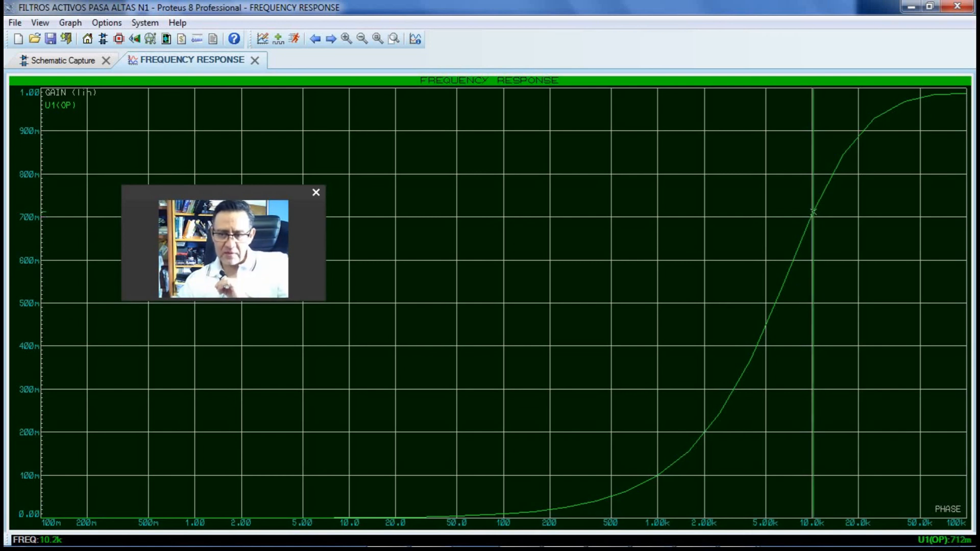
drag(813, 300, 811, 294)
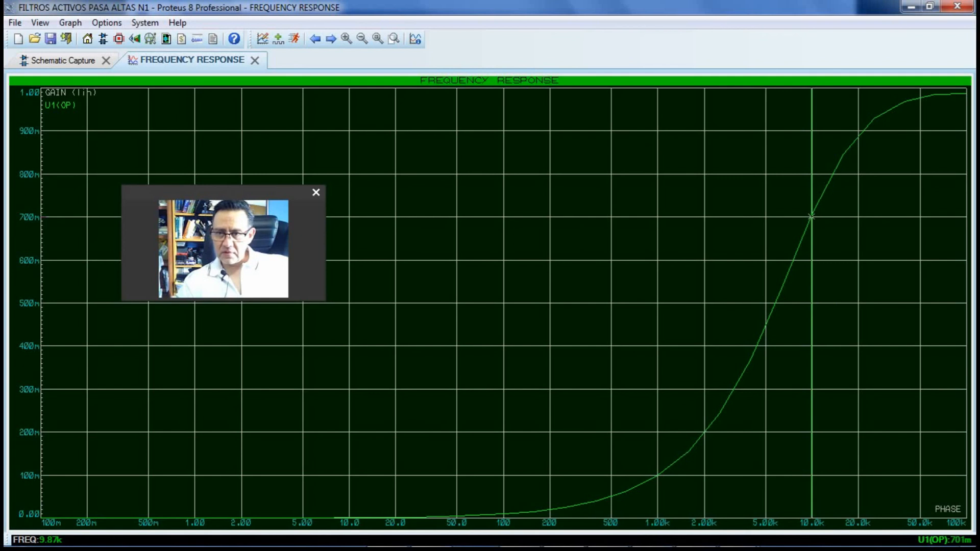
drag(811, 217, 813, 212)
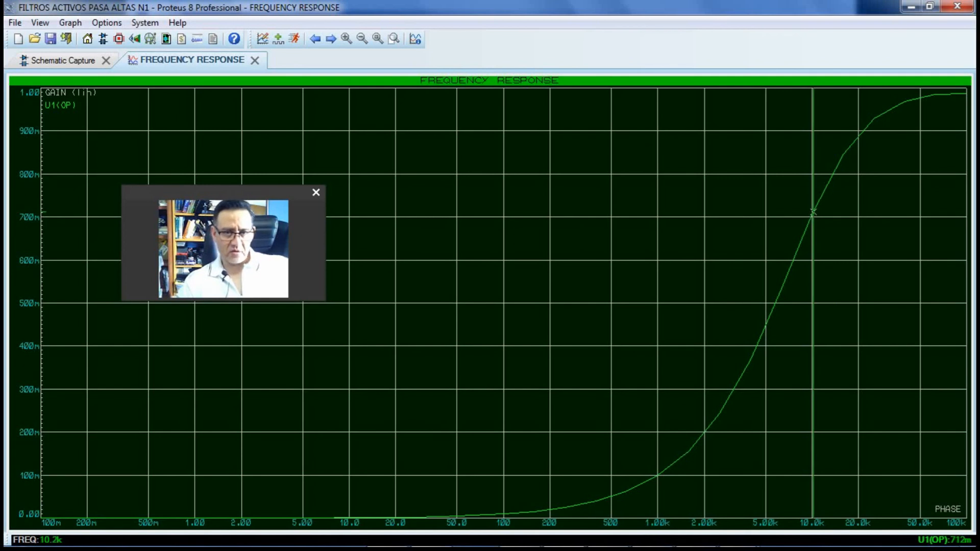